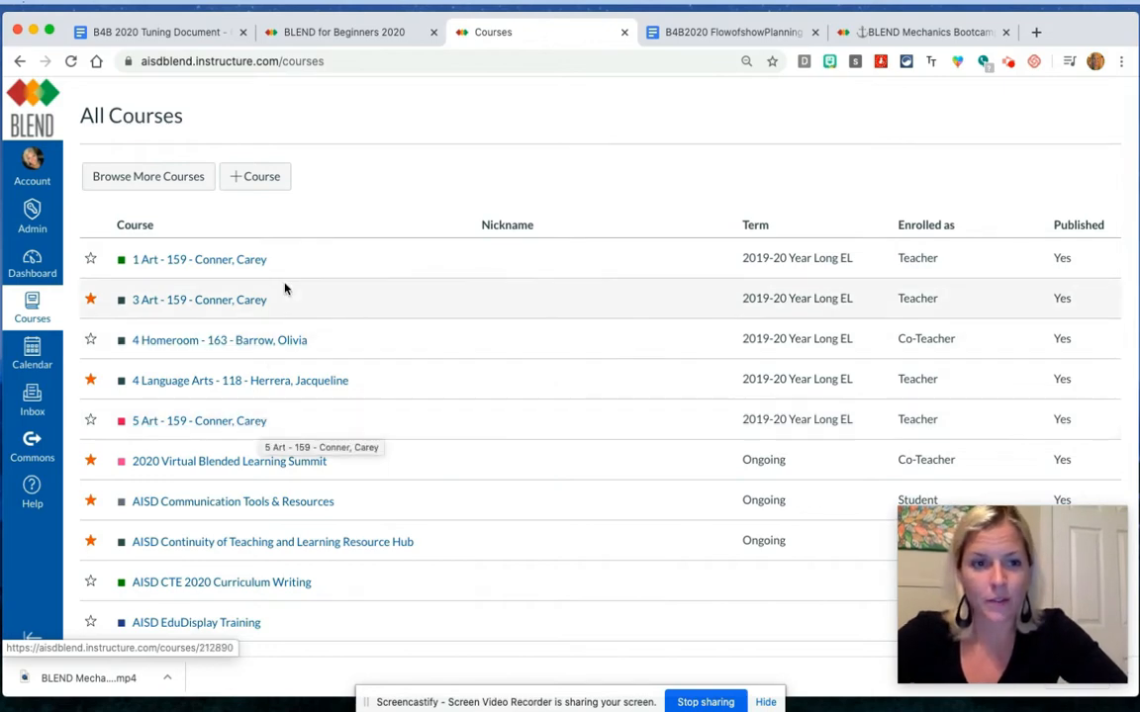
# - Remove the personal SandBox course from the favorite courses in the full course list and mark it as a favorite again
pyautogui.scroll(-4, 473, 455)
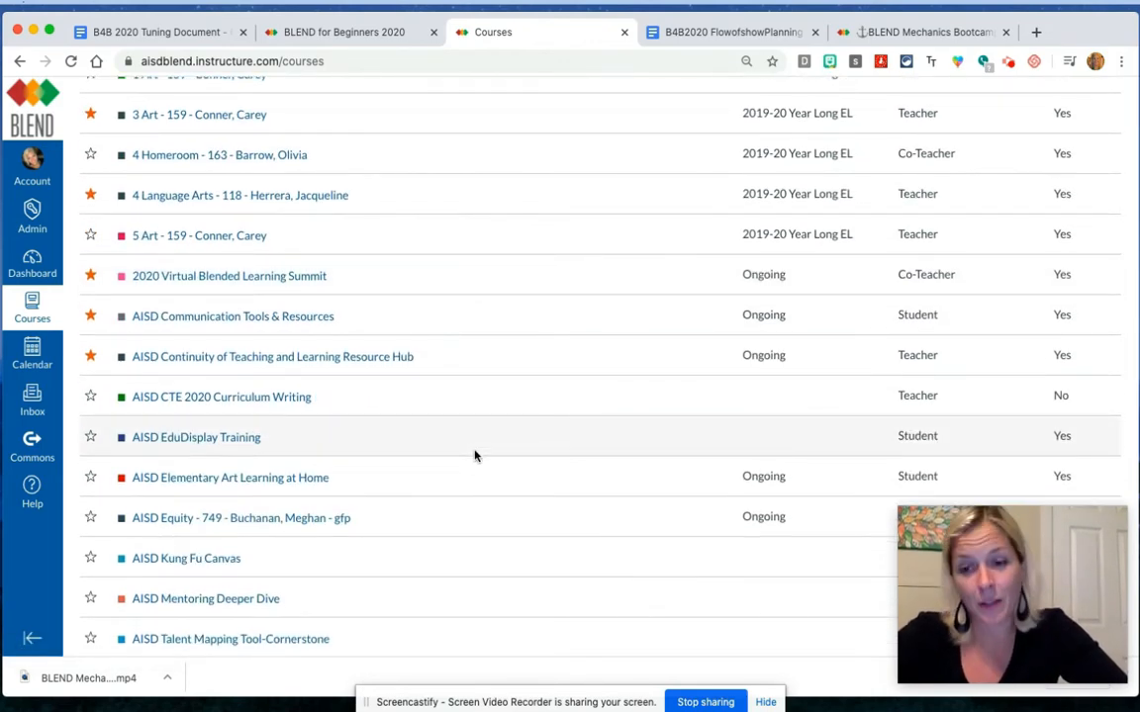
pyautogui.scroll(-8, 473, 455)
pyautogui.scroll(-4, 474, 455)
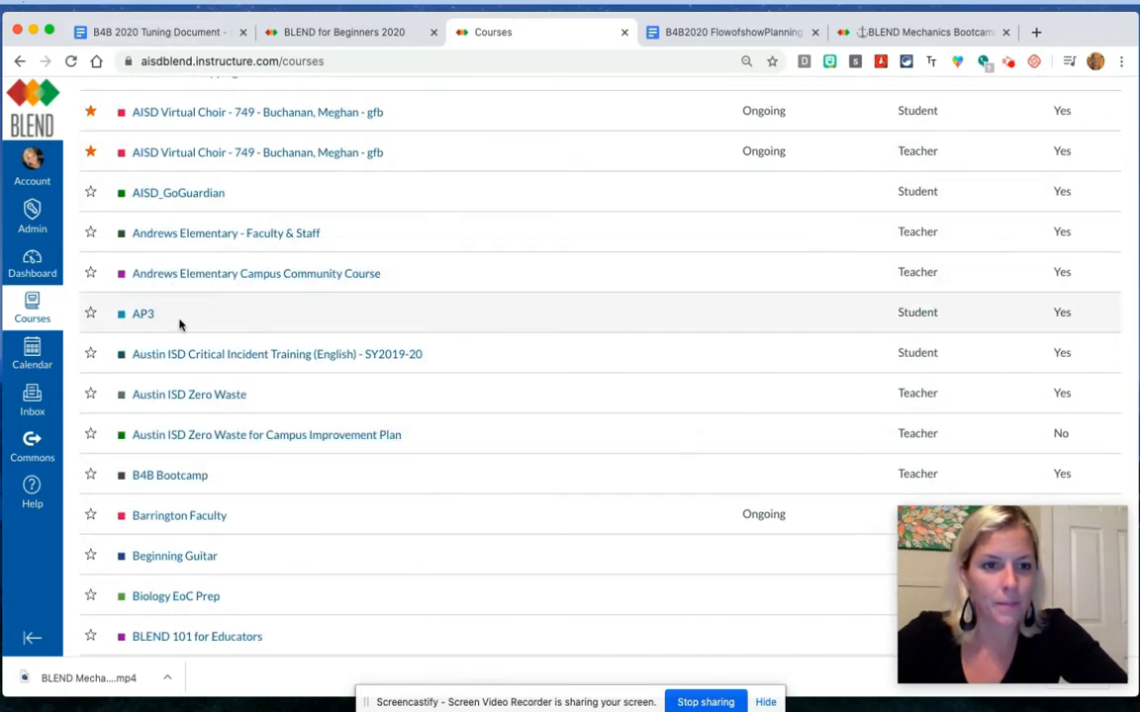
pyautogui.scroll(-20, 182, 324)
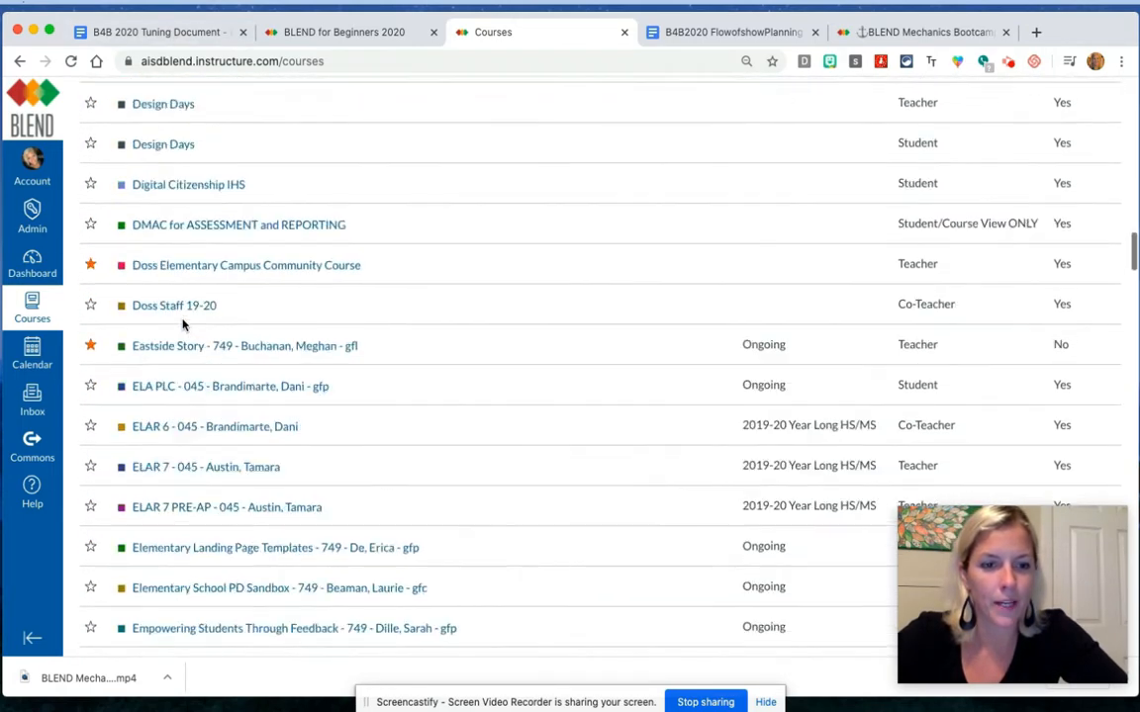
pyautogui.scroll(-15, 182, 324)
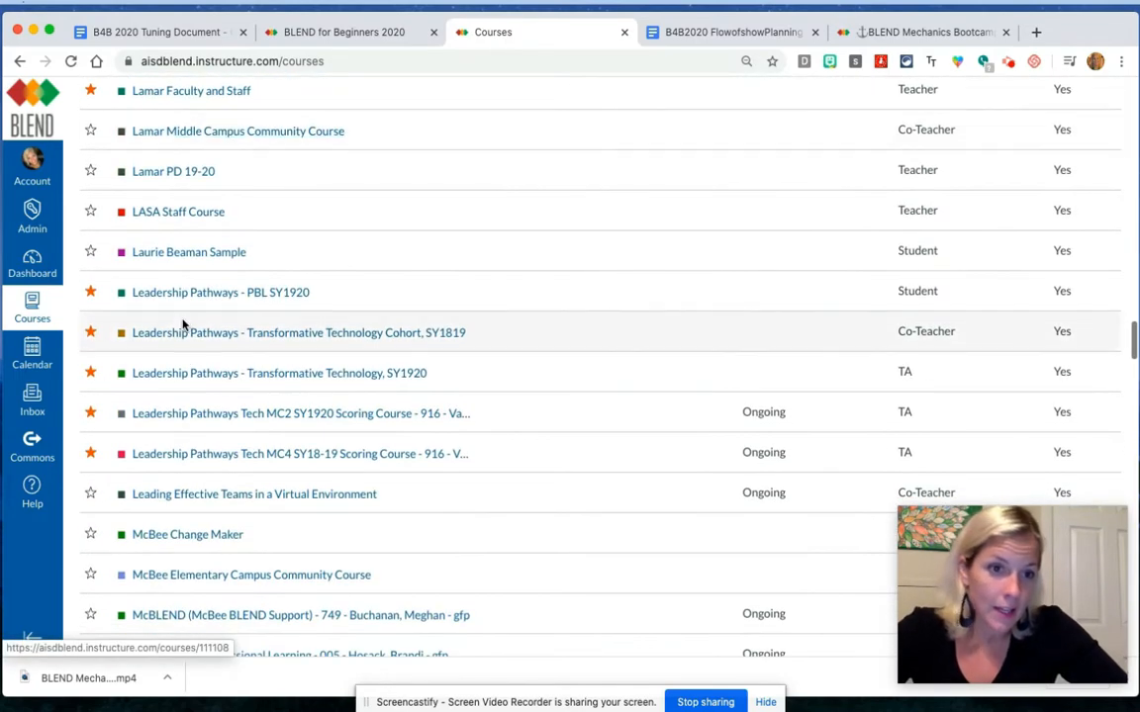
pyautogui.scroll(-5, 182, 324)
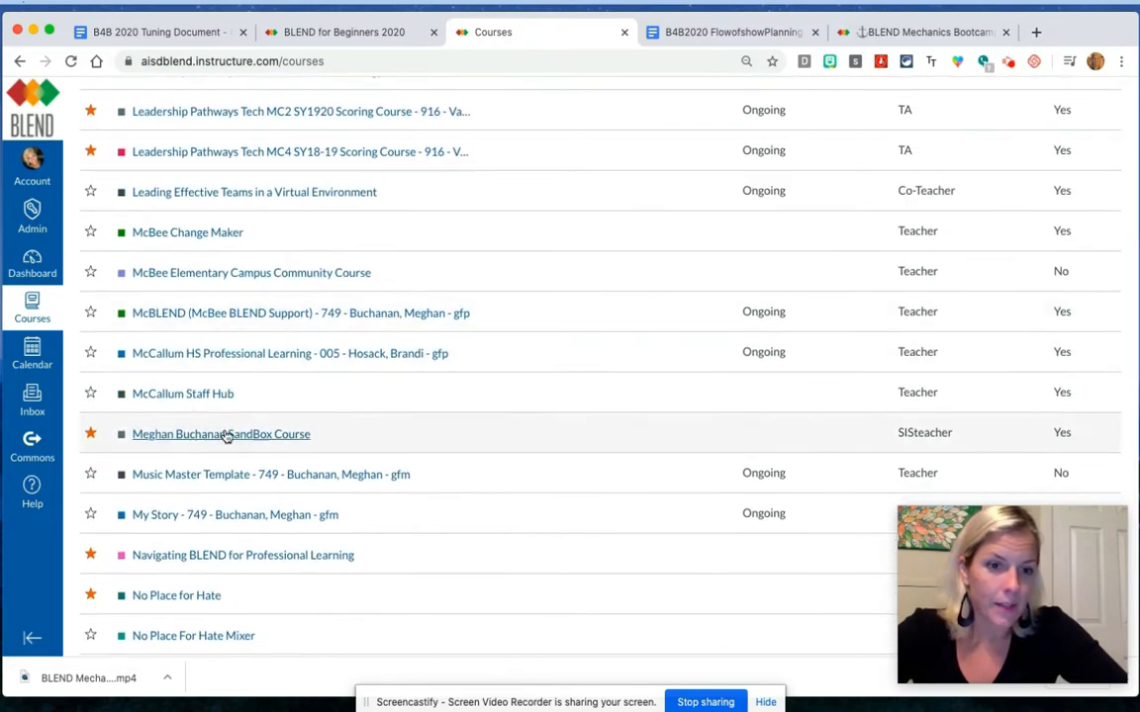
pyautogui.click(90, 434)
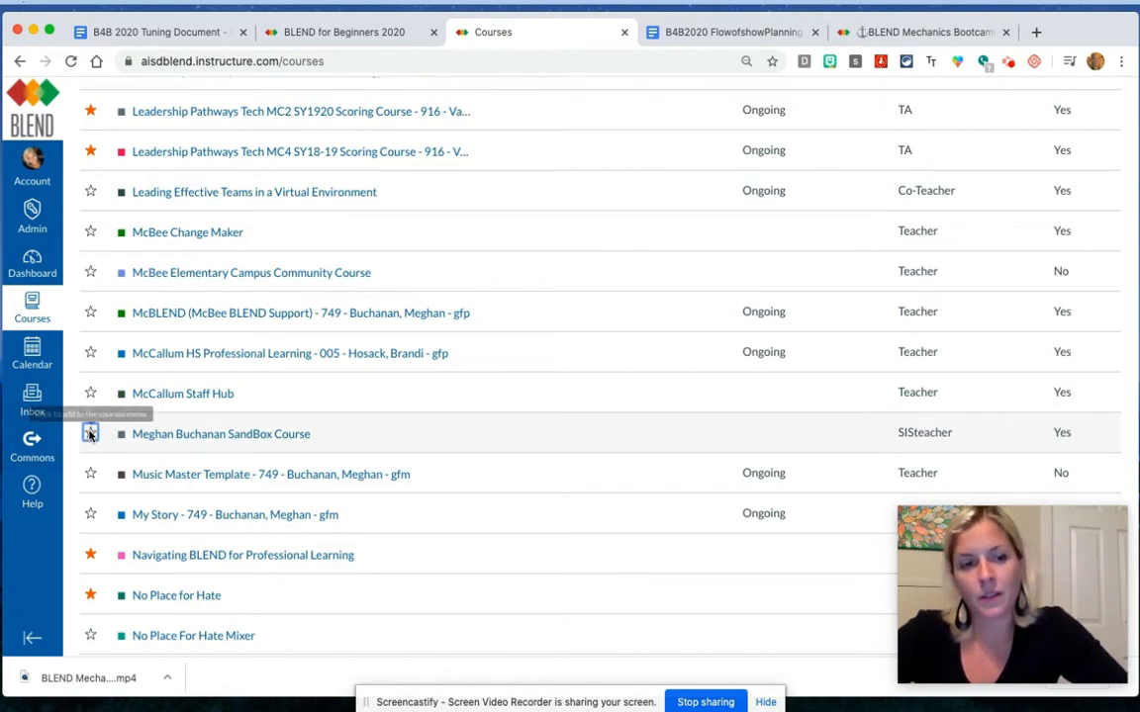
pyautogui.click(90, 434)
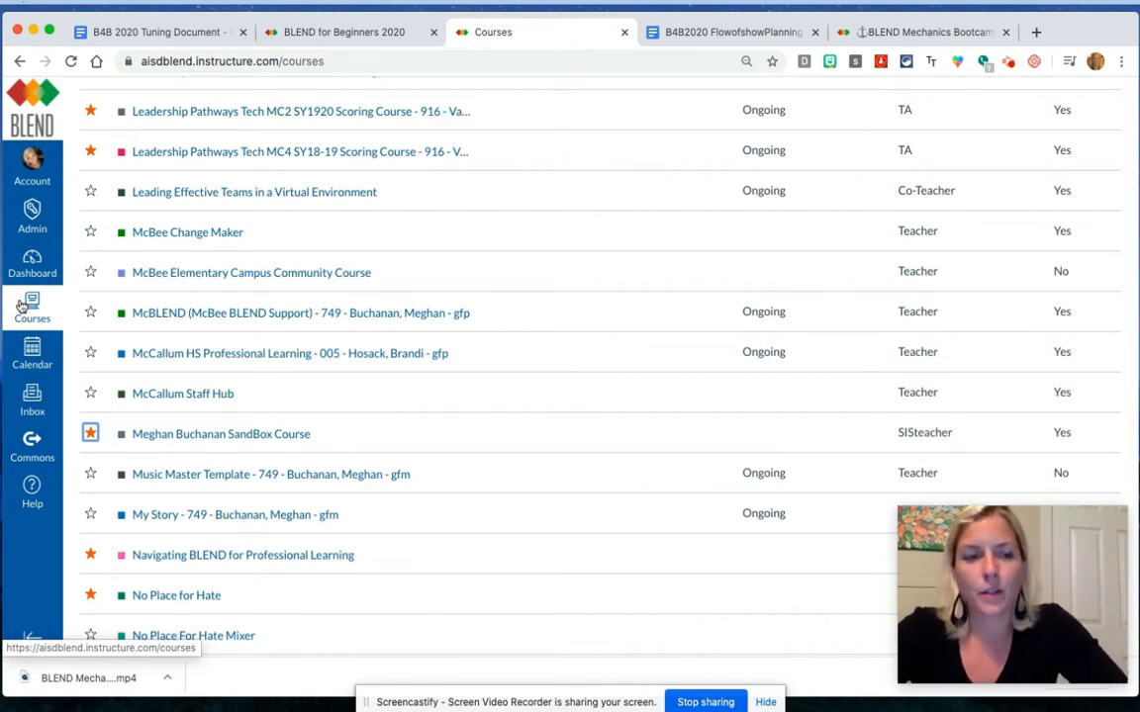
# - Open the personal SandBox course from its card on the Dashboard
pyautogui.click(33, 267)
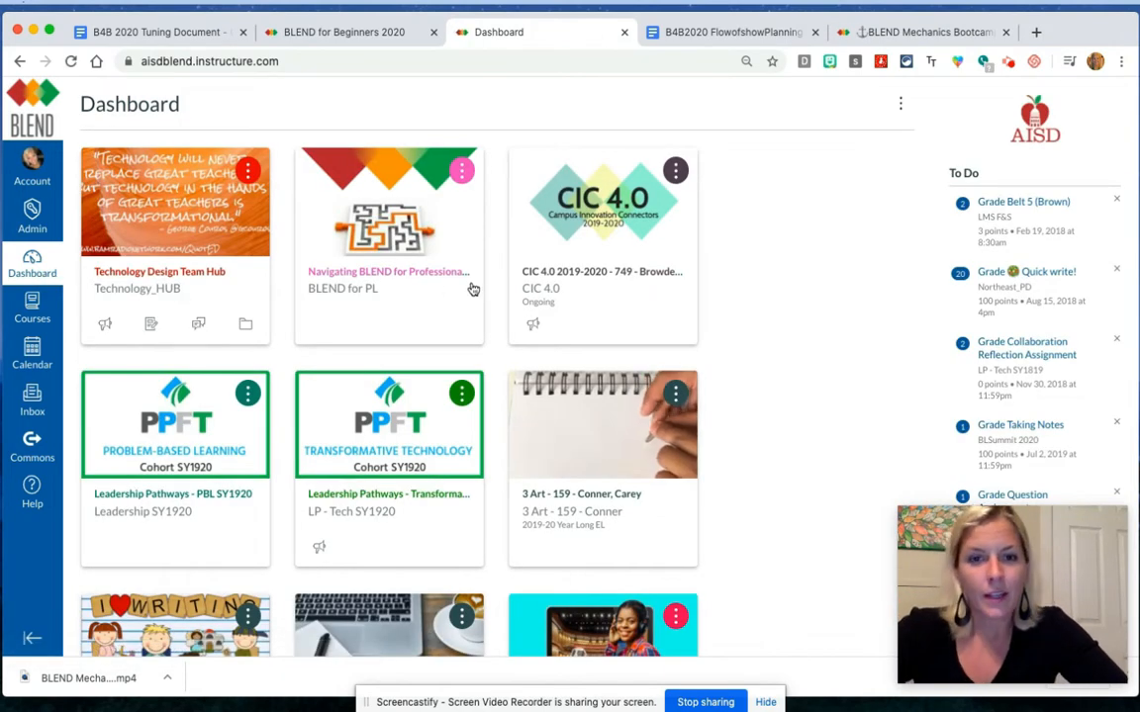
pyautogui.scroll(-10, 476, 290)
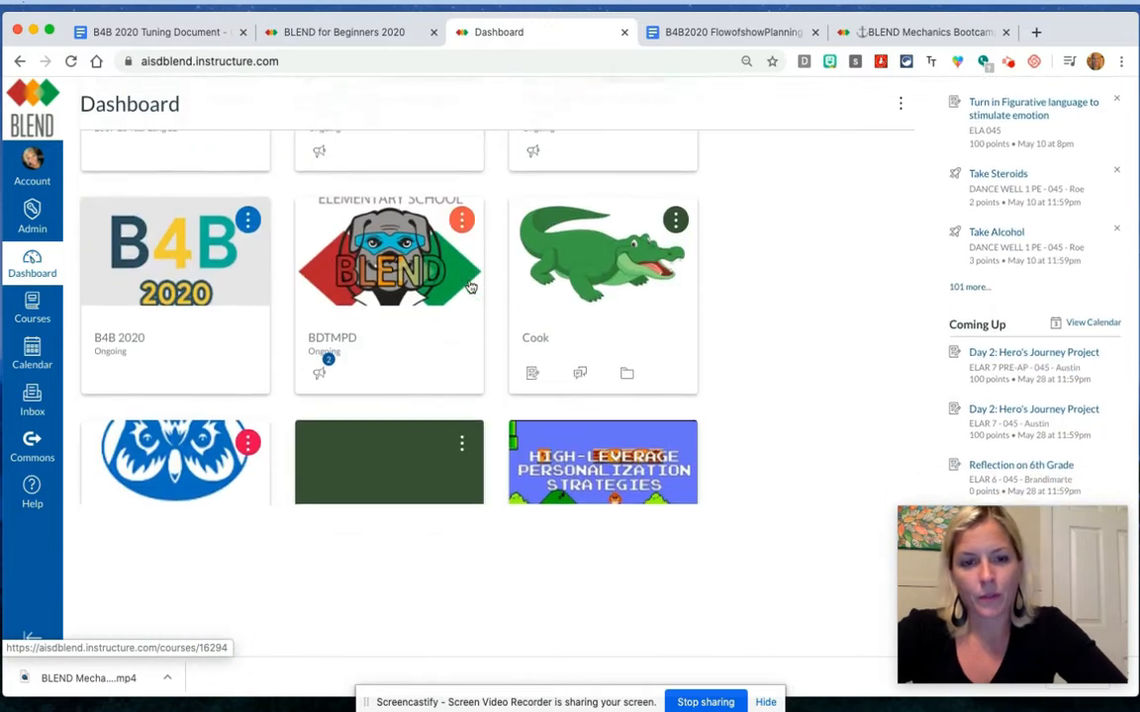
pyautogui.scroll(-3, 471, 287)
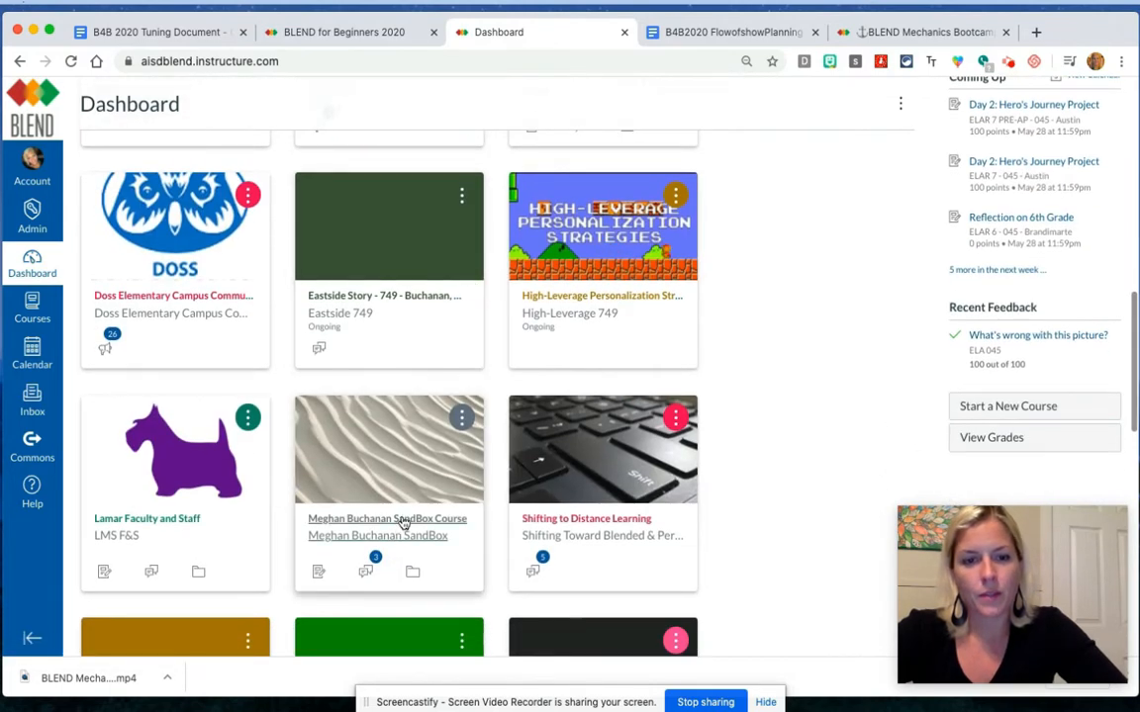
pyautogui.click(403, 525)
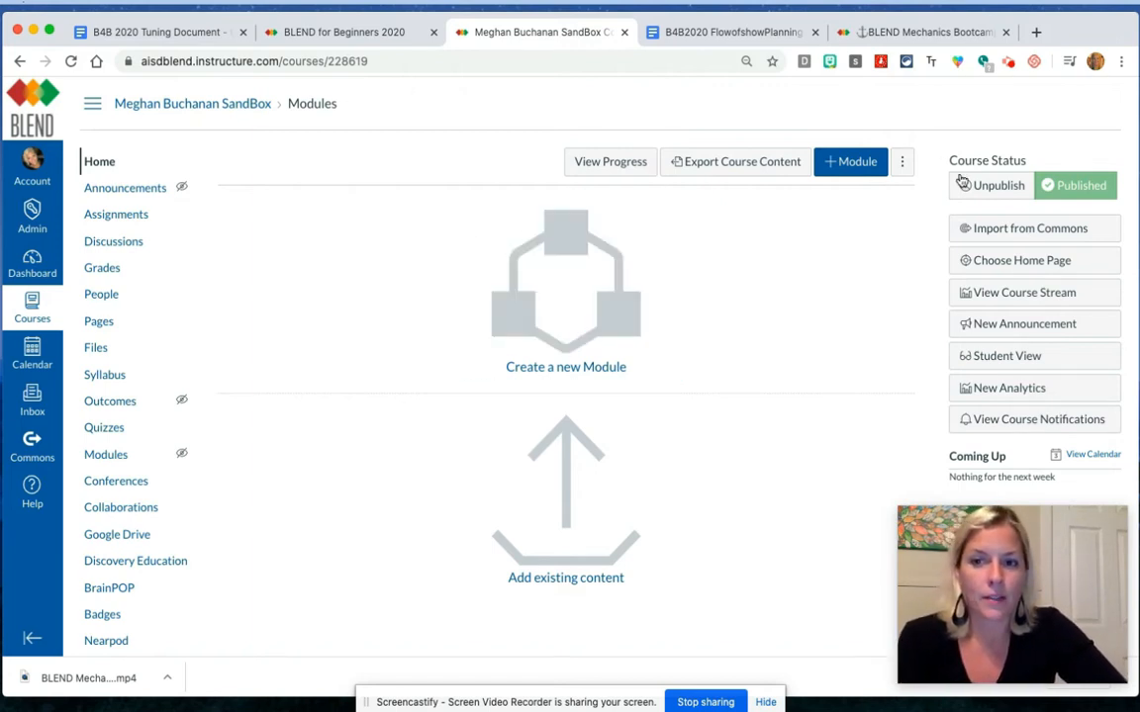
# - Start an import from Commons for the SandBox course and limit the resources to those shared with BLEND - Austin ISD
pyautogui.click(1025, 228)
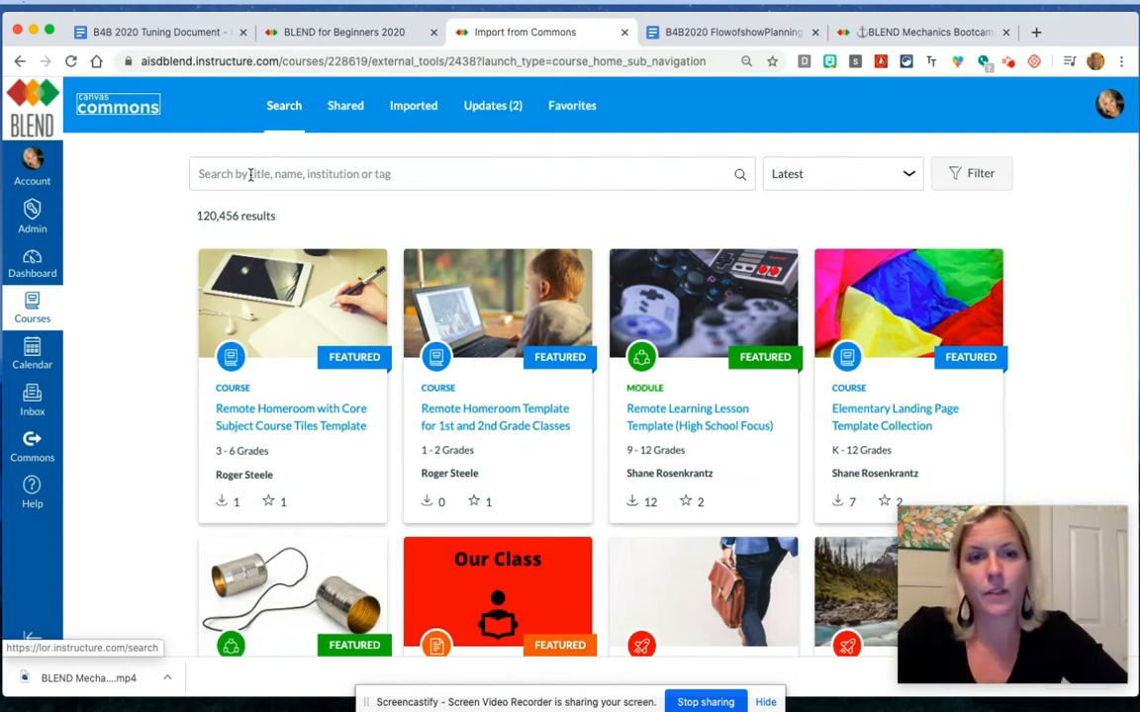
pyautogui.click(979, 174)
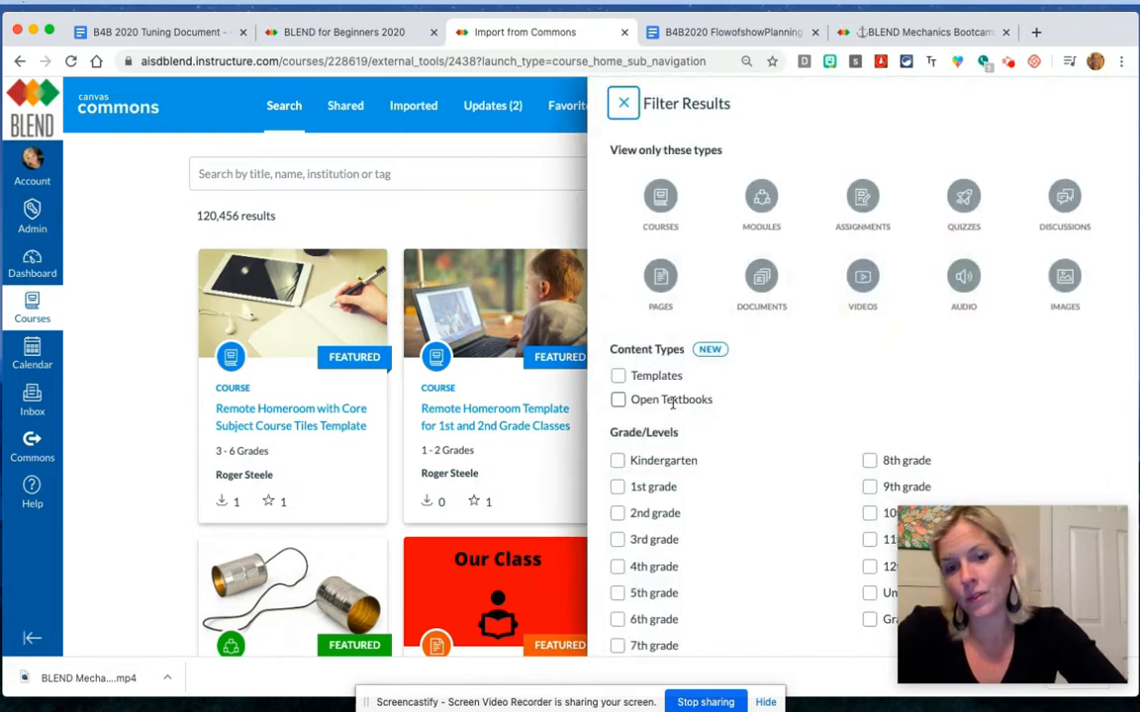
pyautogui.scroll(-3, 672, 402)
pyautogui.scroll(-2, 672, 400)
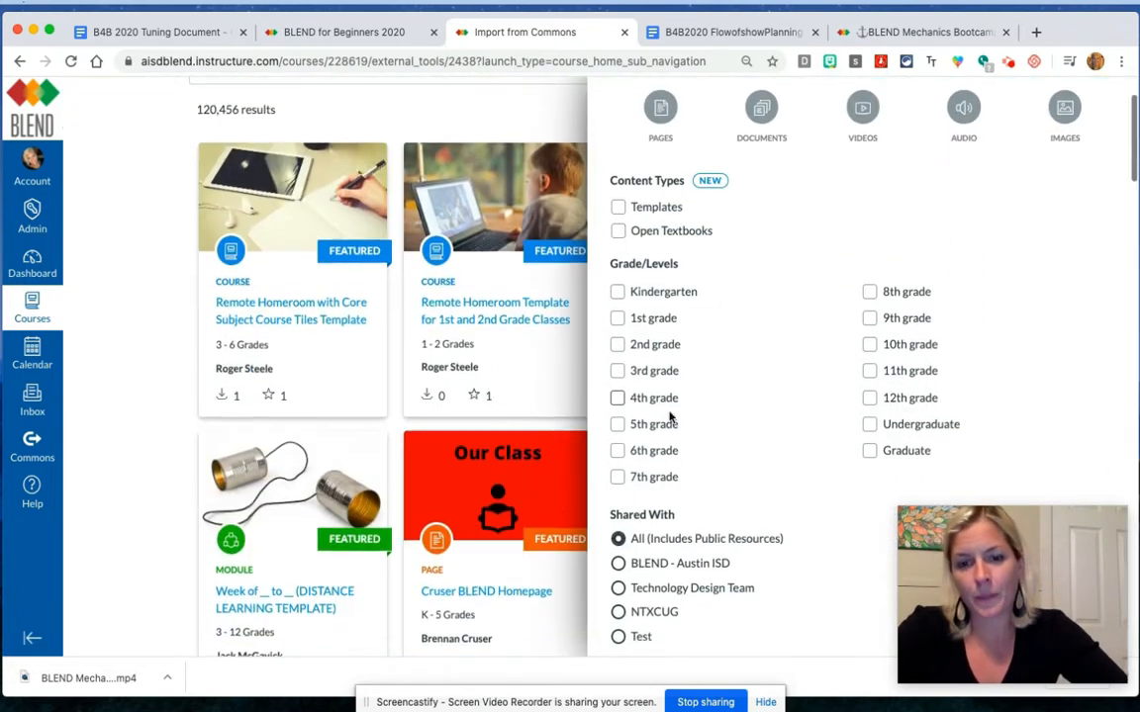
pyautogui.click(619, 564)
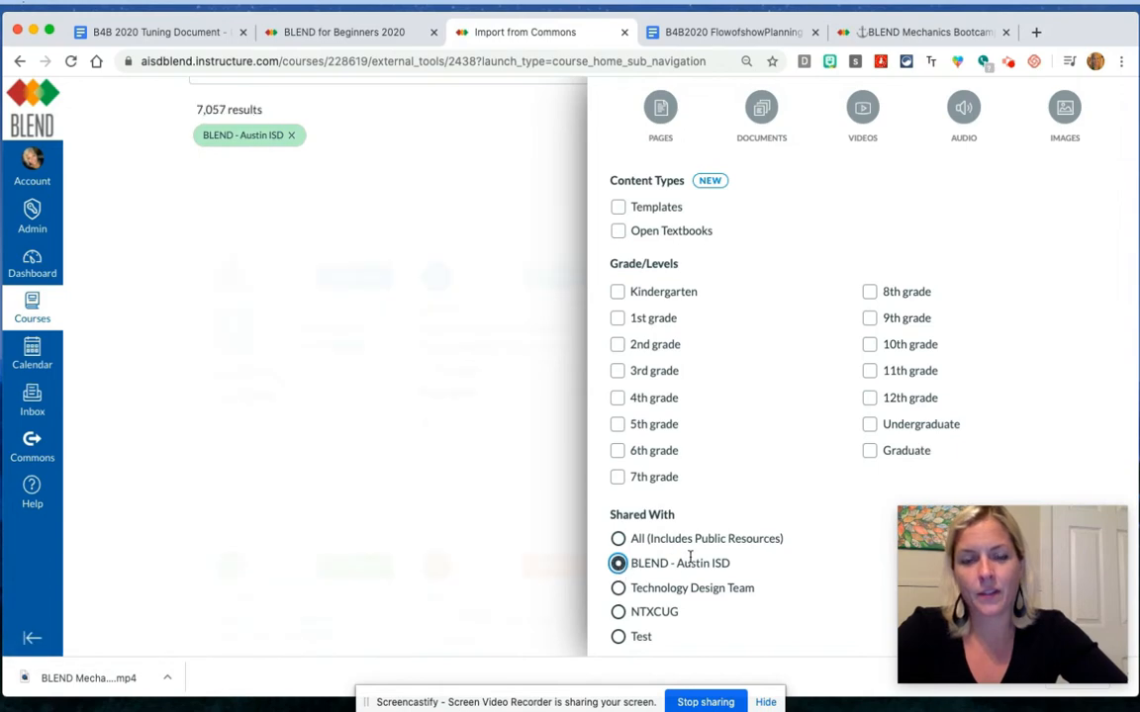
pyautogui.scroll(2, 386, 90)
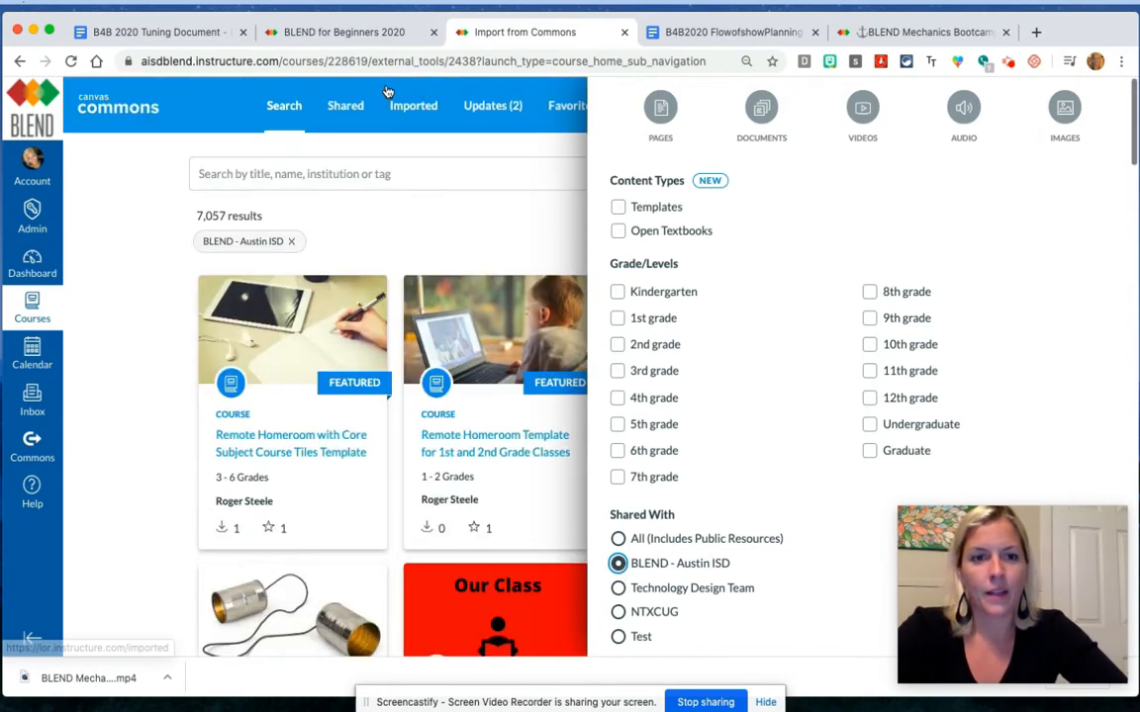
# - Search Commons for "distance learning" and preview the featured "Week of __ to __ (DISTANCE LEARNING TEMPLATE)" module
pyautogui.click(323, 173)
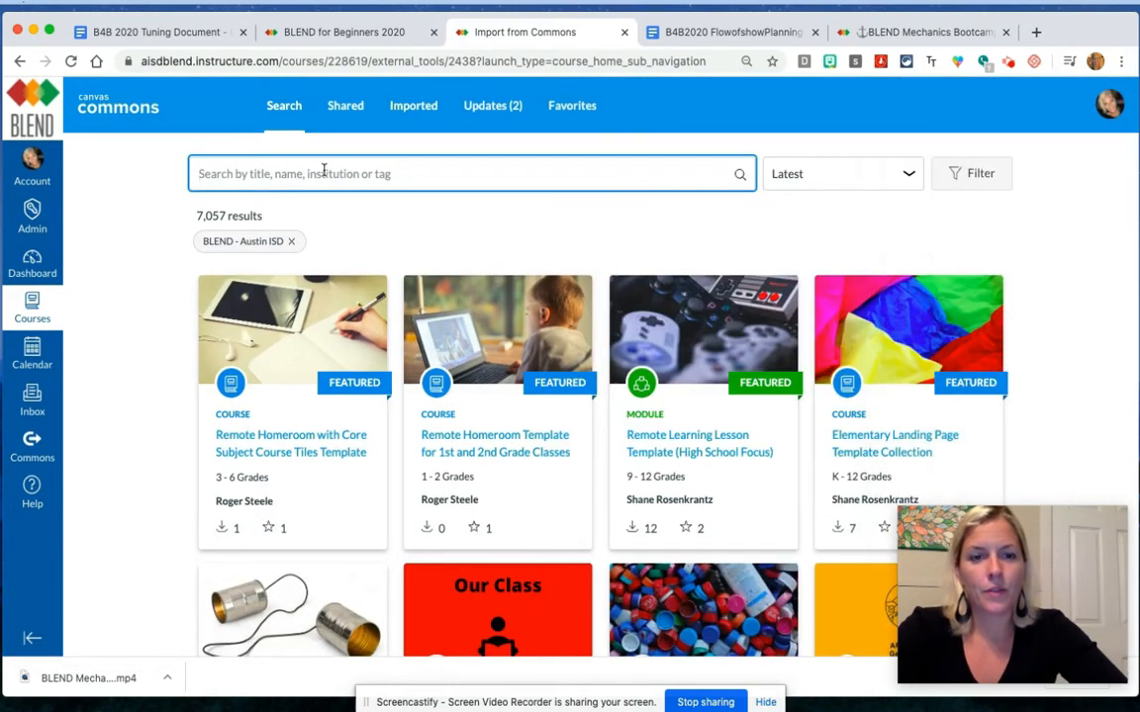
pyautogui.write('distance learning')
pyautogui.press('Return')
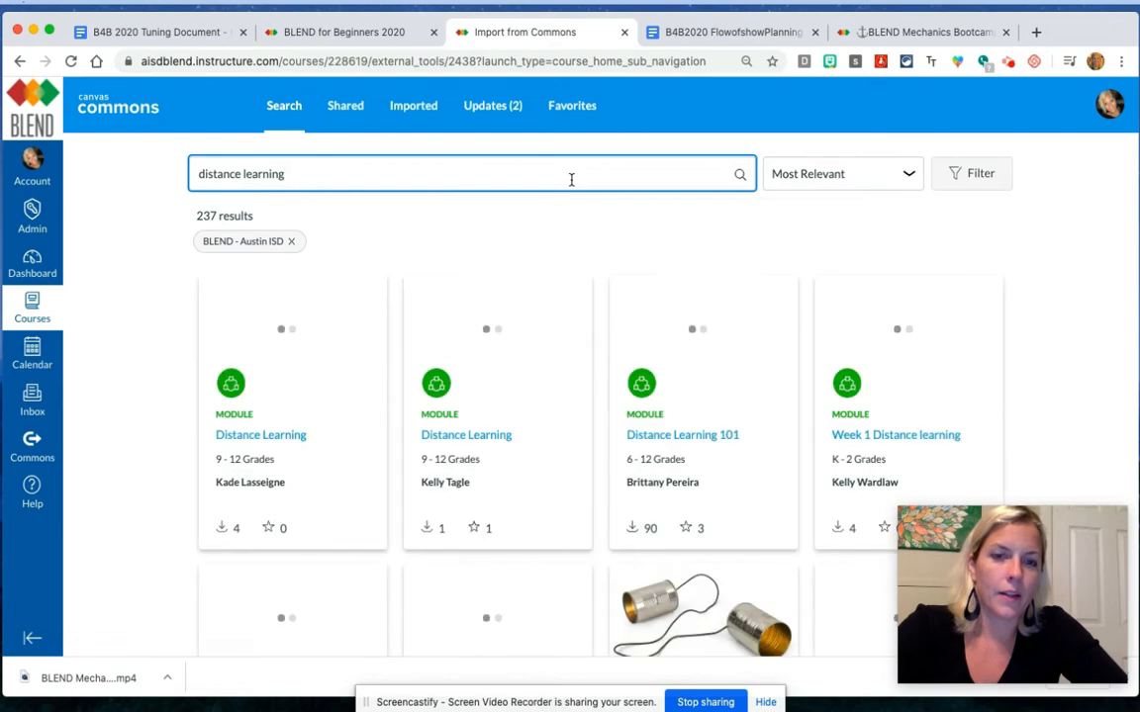
pyautogui.scroll(-3, 691, 599)
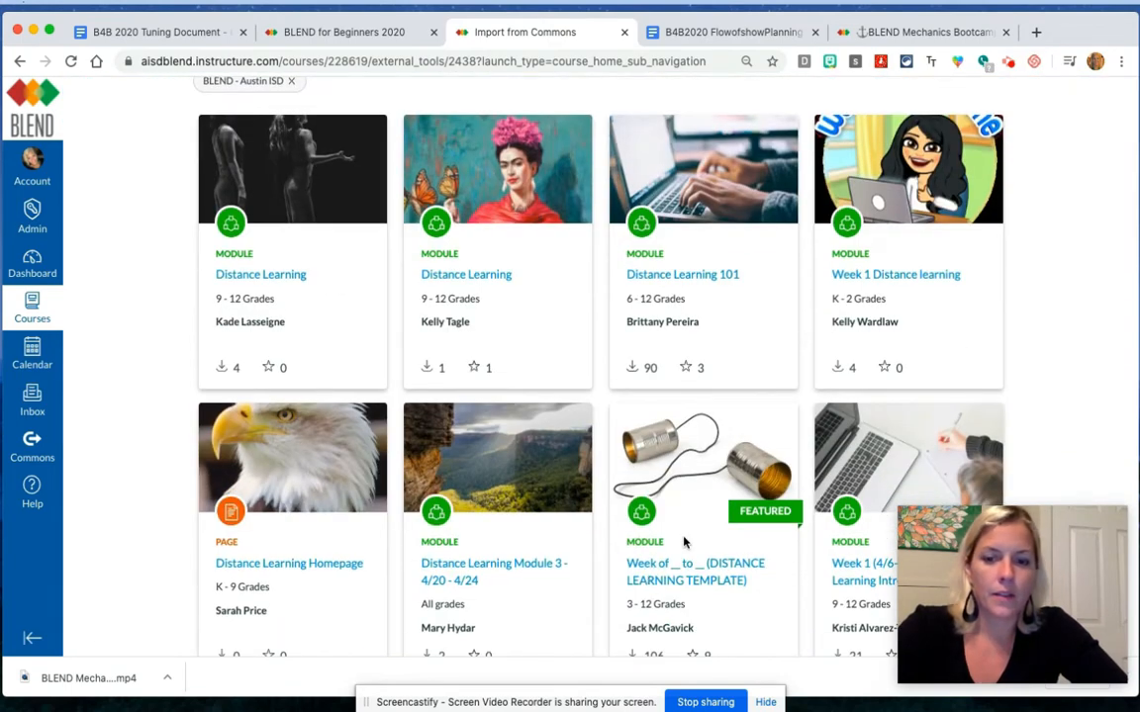
pyautogui.click(717, 581)
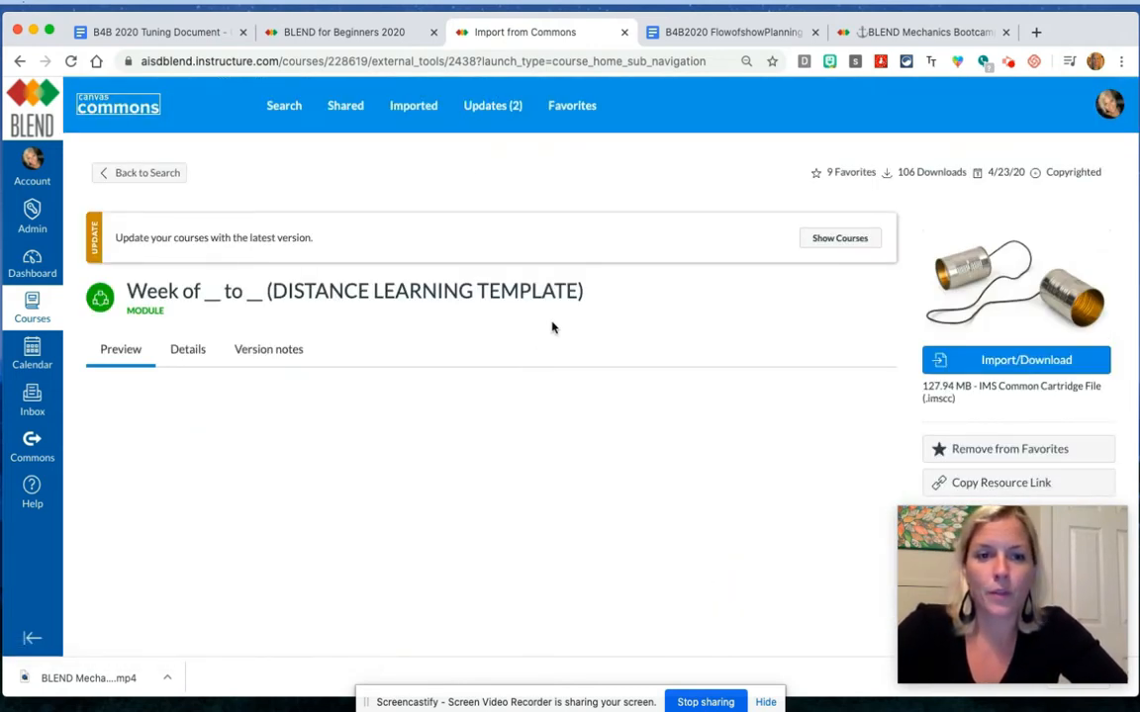
pyautogui.scroll(-3, 432, 280)
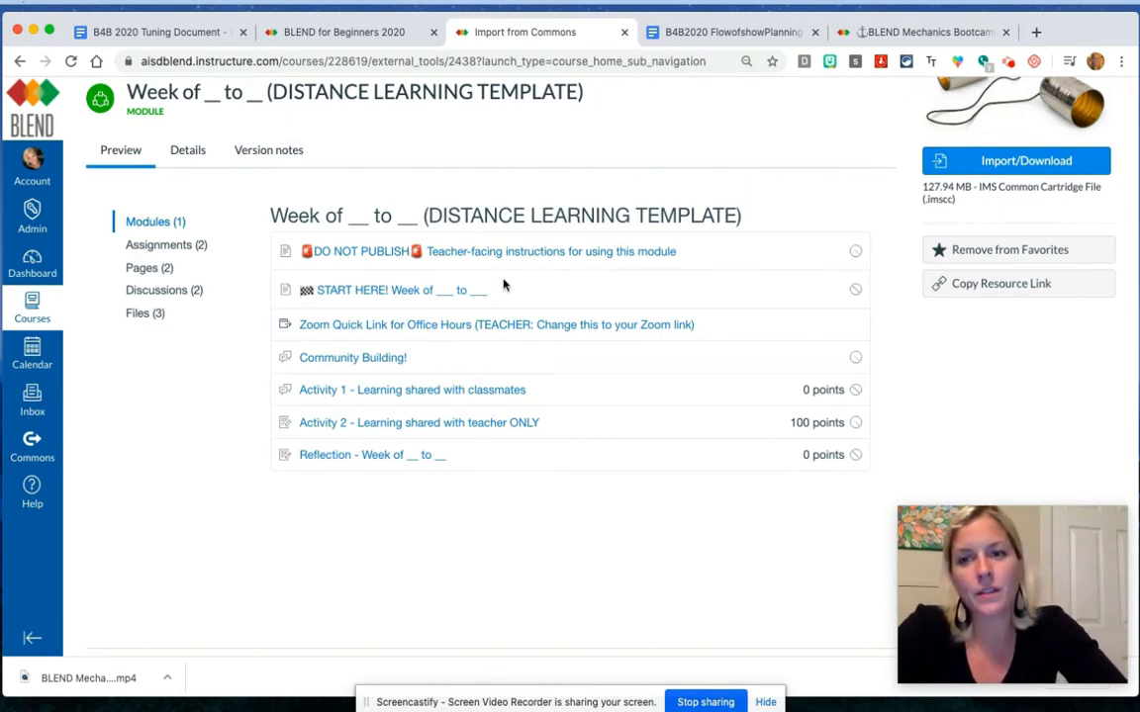
# - Import the distance learning template module into the personal SandBox course
pyautogui.click(1029, 156)
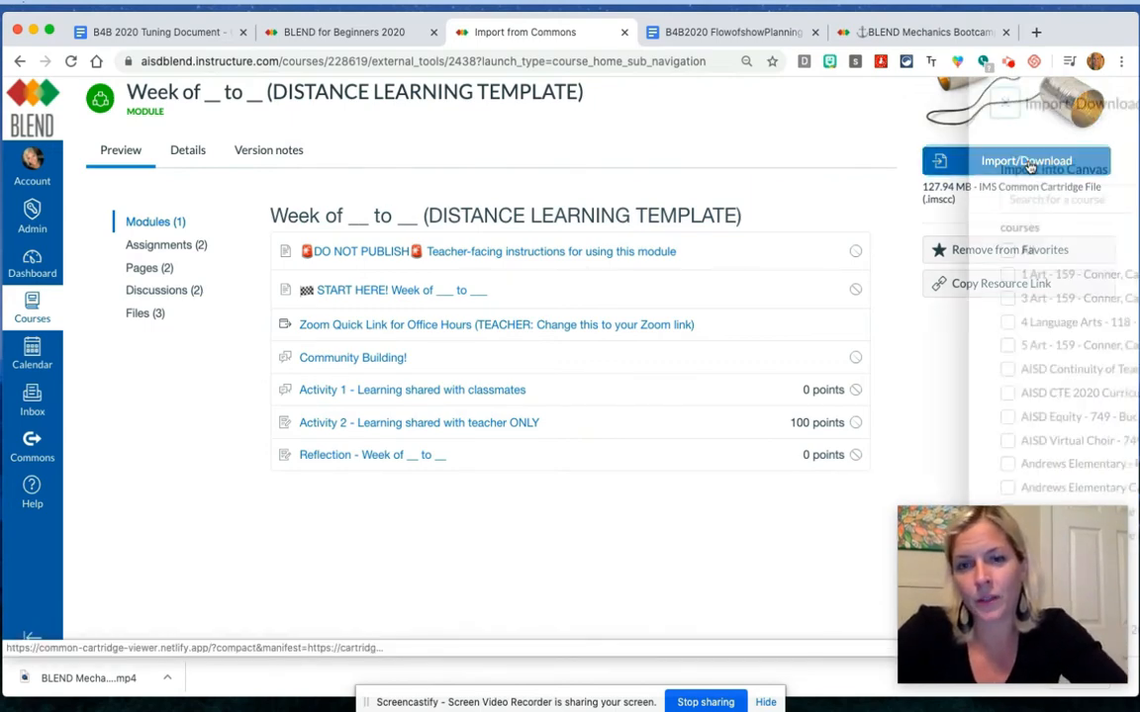
pyautogui.scroll(-5, 774, 435)
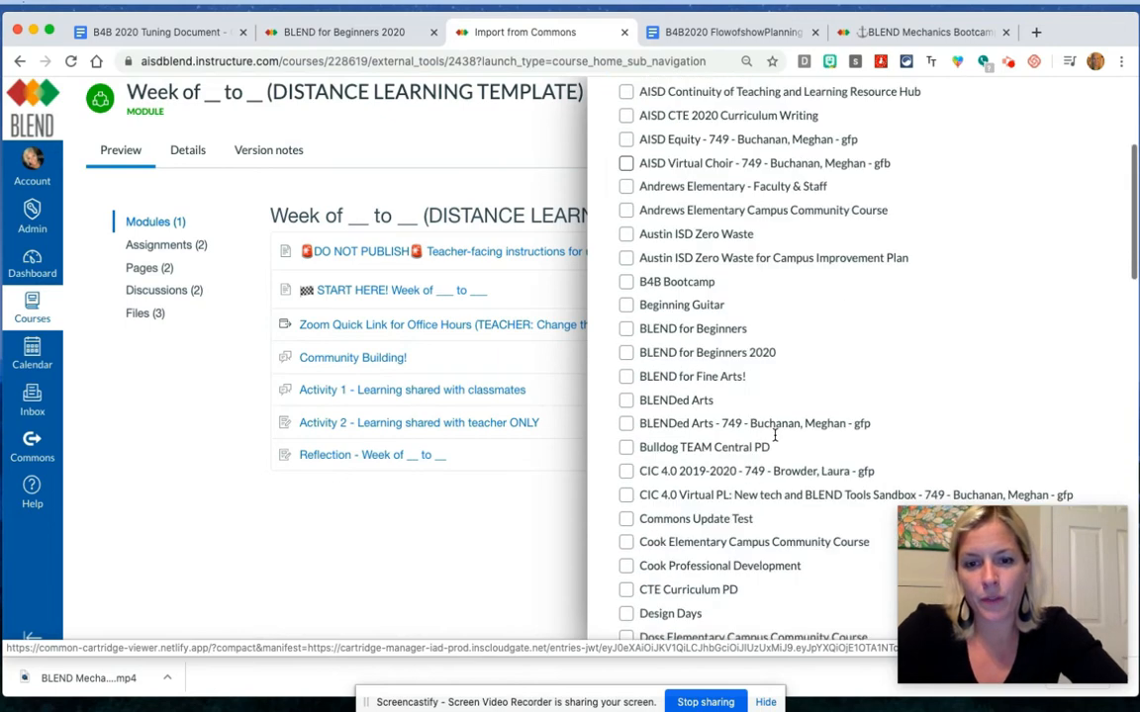
pyautogui.scroll(-5, 774, 436)
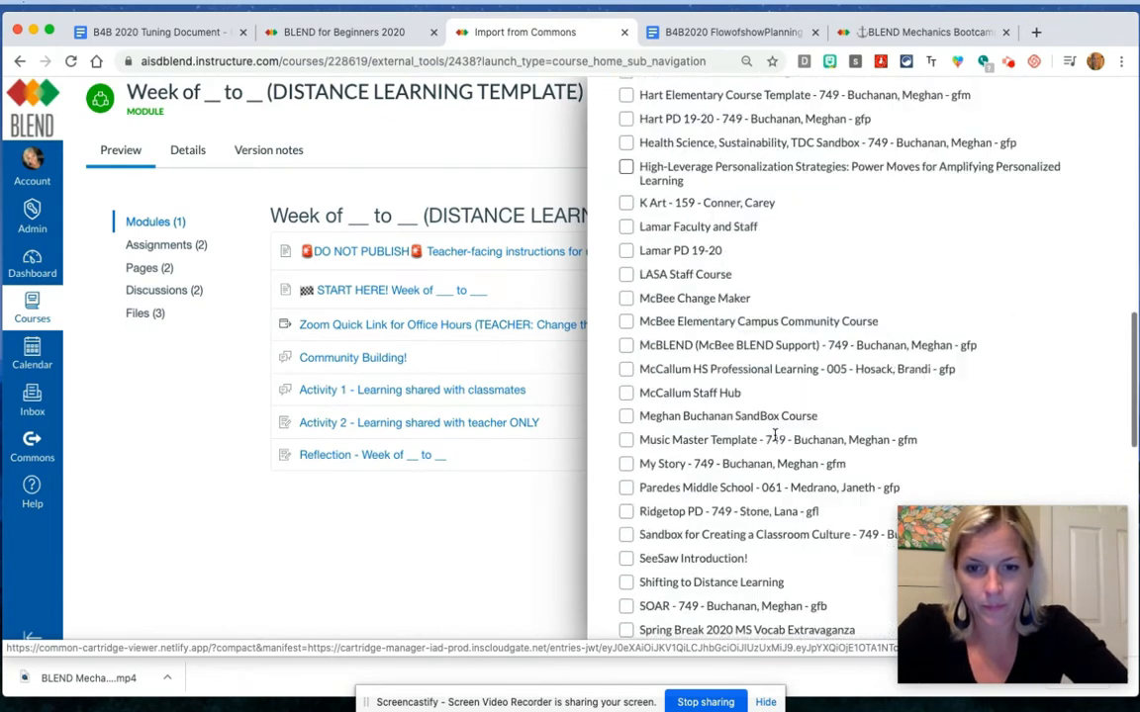
pyautogui.click(626, 411)
pyautogui.scroll(-10, 626, 411)
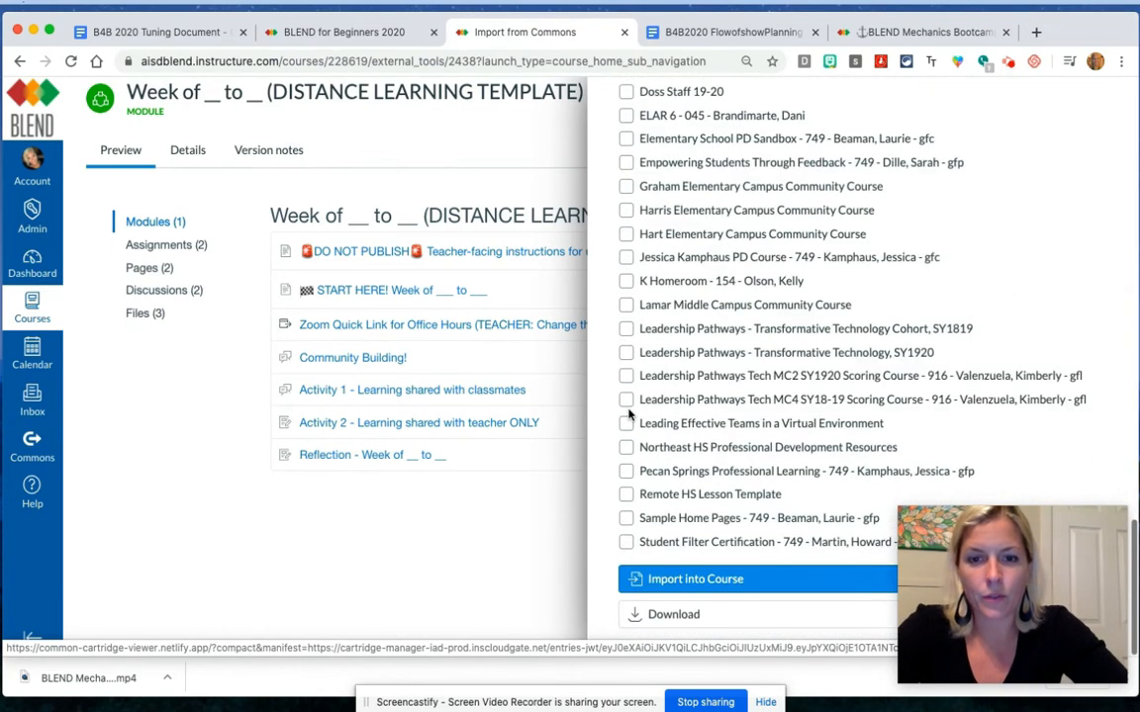
pyautogui.click(722, 583)
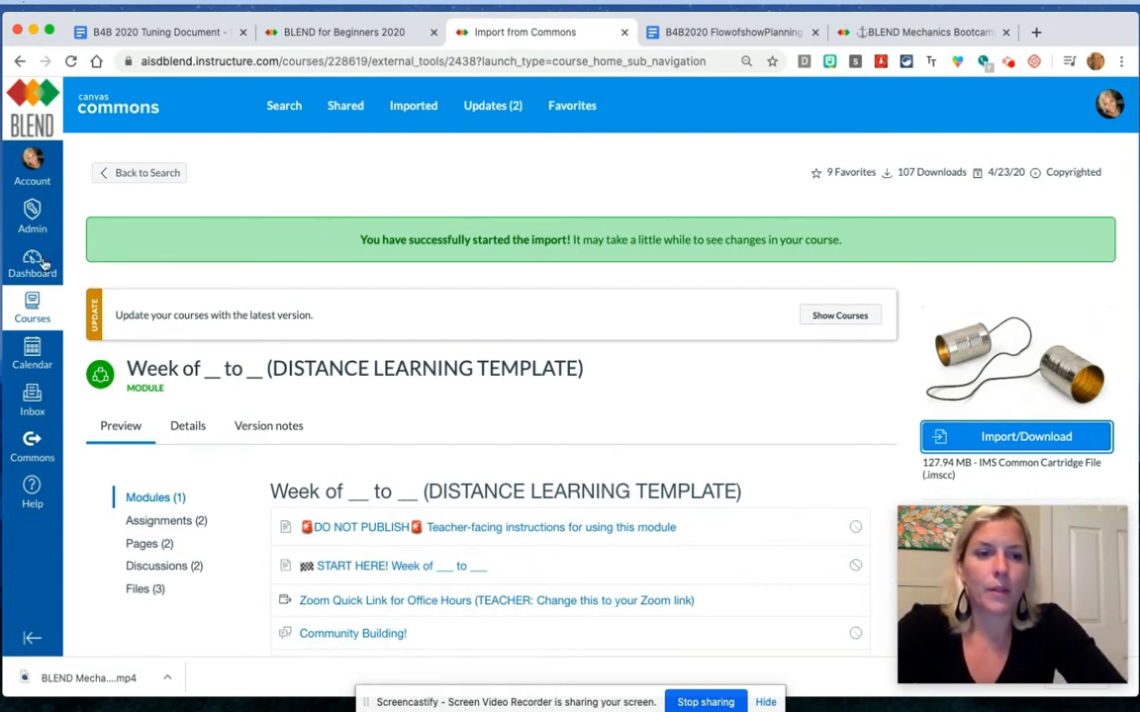
# - Return to the home page of the personal SandBox course through the course list
pyautogui.click(32, 307)
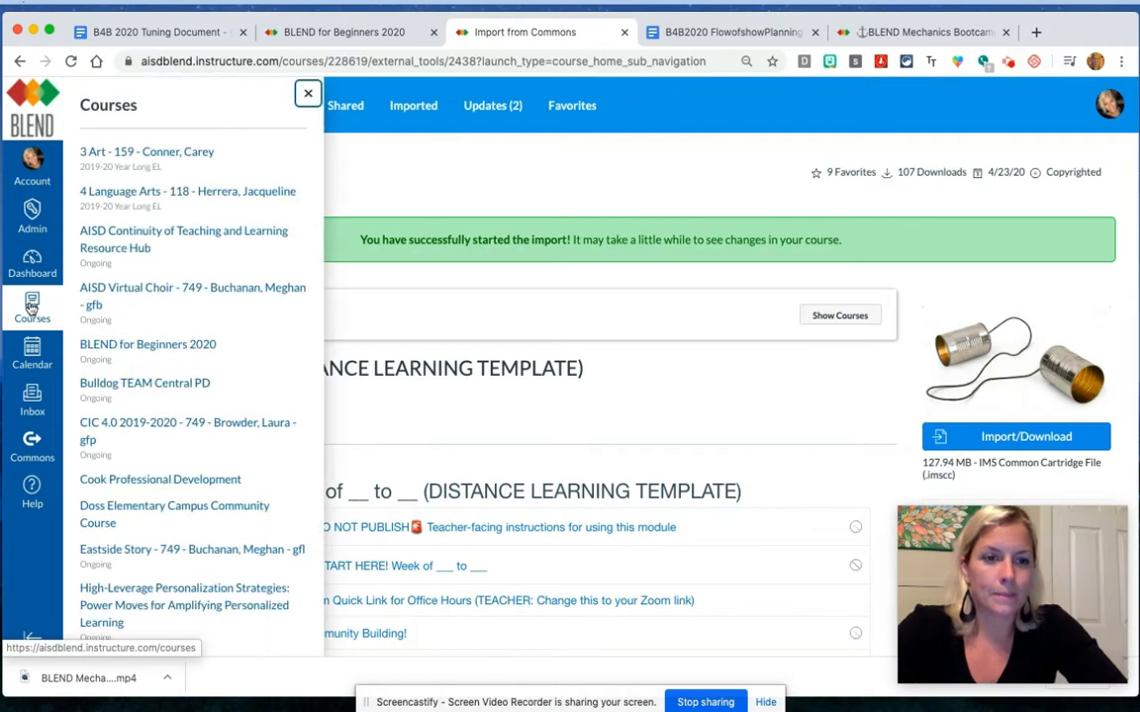
pyautogui.scroll(-5, 155, 451)
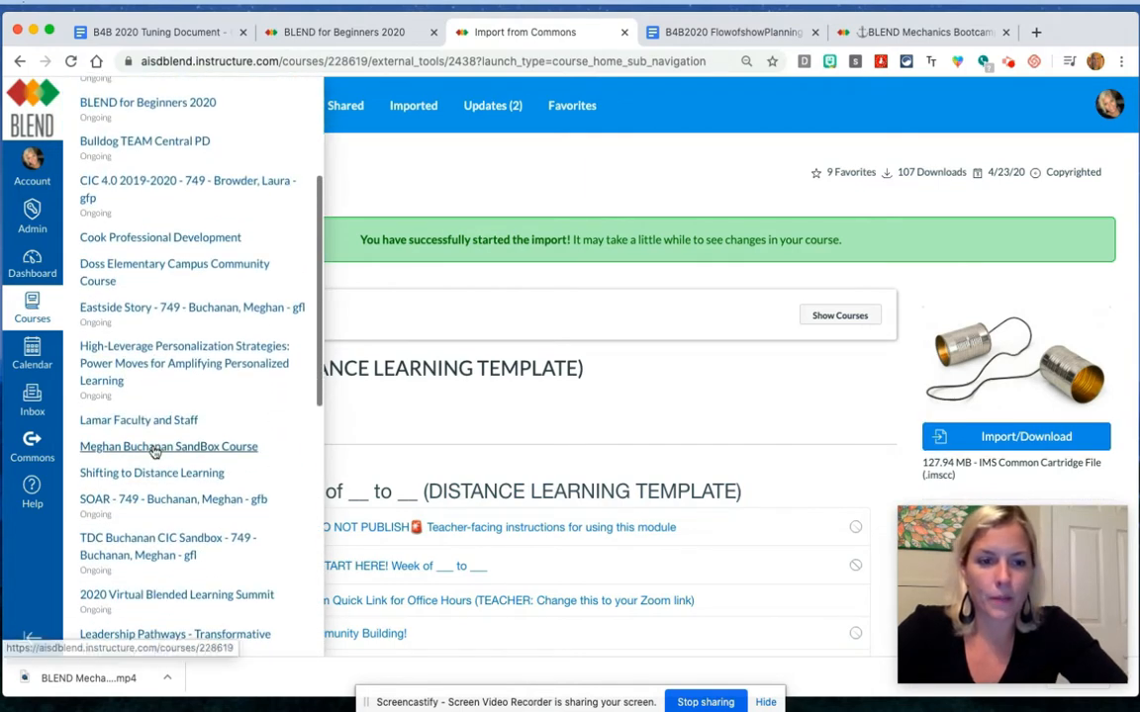
pyautogui.click(155, 451)
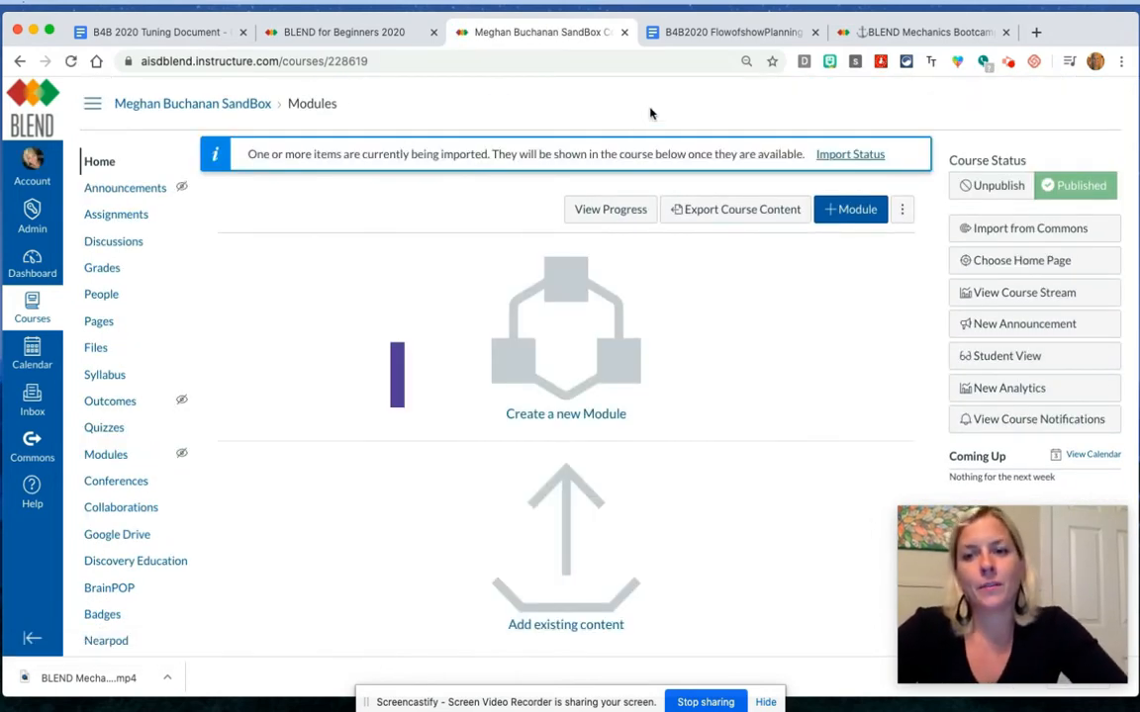
# - Unpublish the SandBox course and publish it again
pyautogui.click(974, 193)
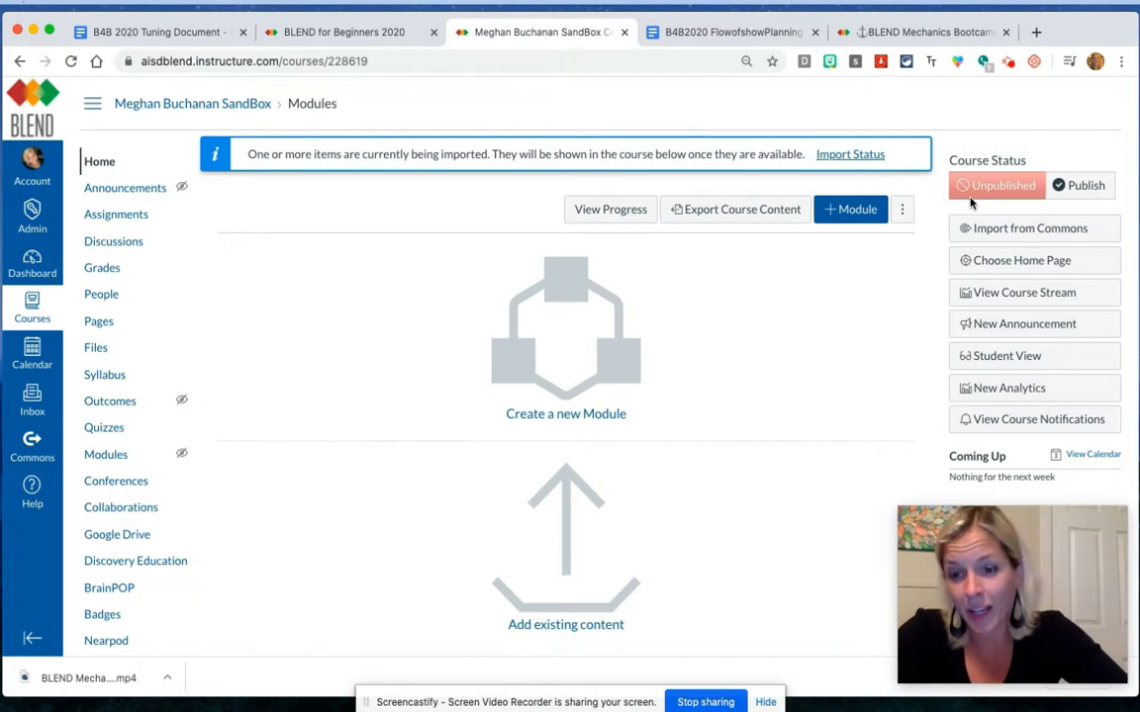
pyautogui.click(1086, 186)
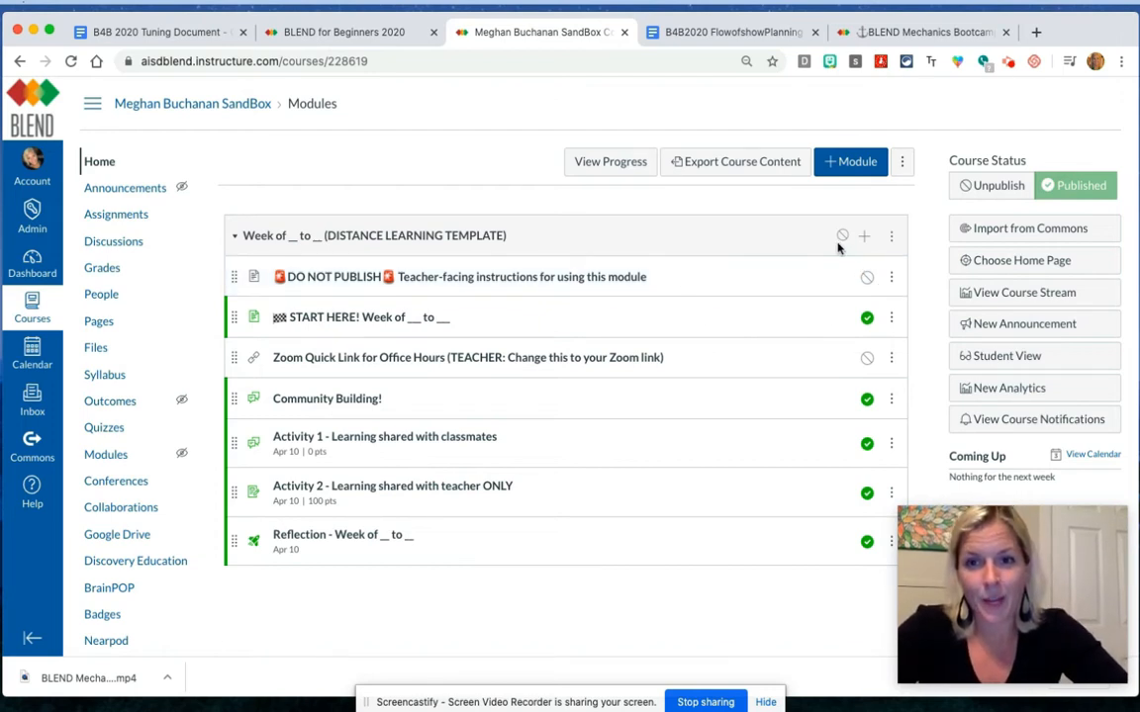
# - Publish the imported distance learning module with its items, leaving the "DO NOT PUBLISH" teacher-facing instructions page unpublished
pyautogui.click(865, 320)
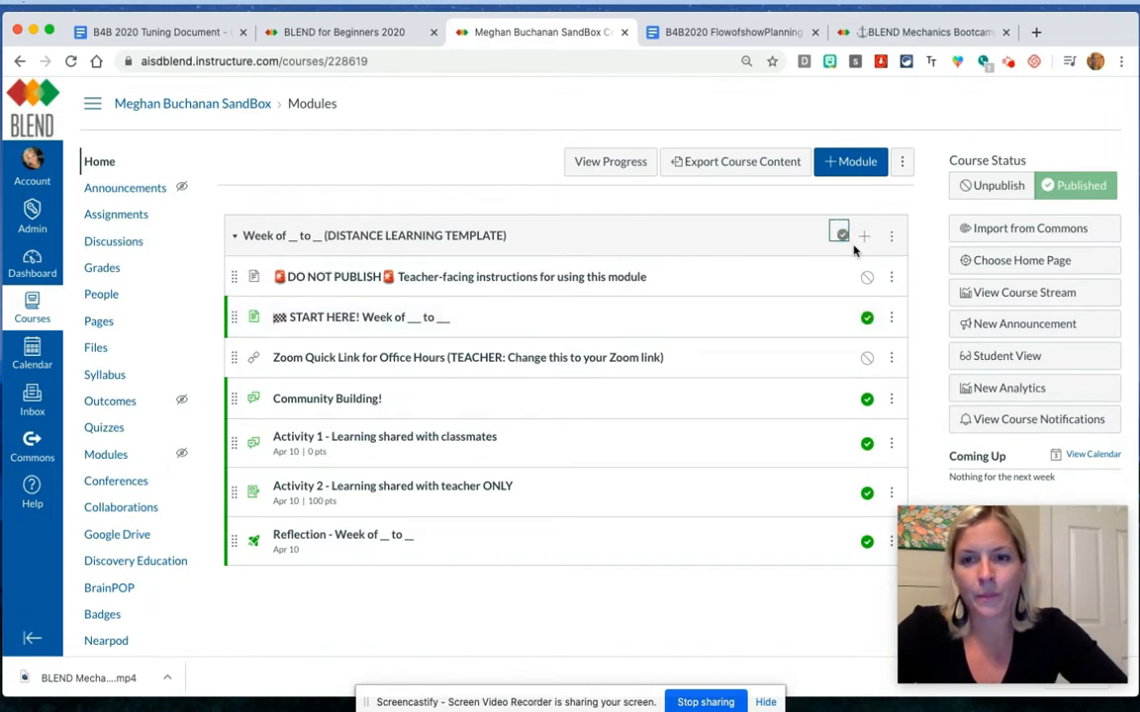
pyautogui.click(866, 279)
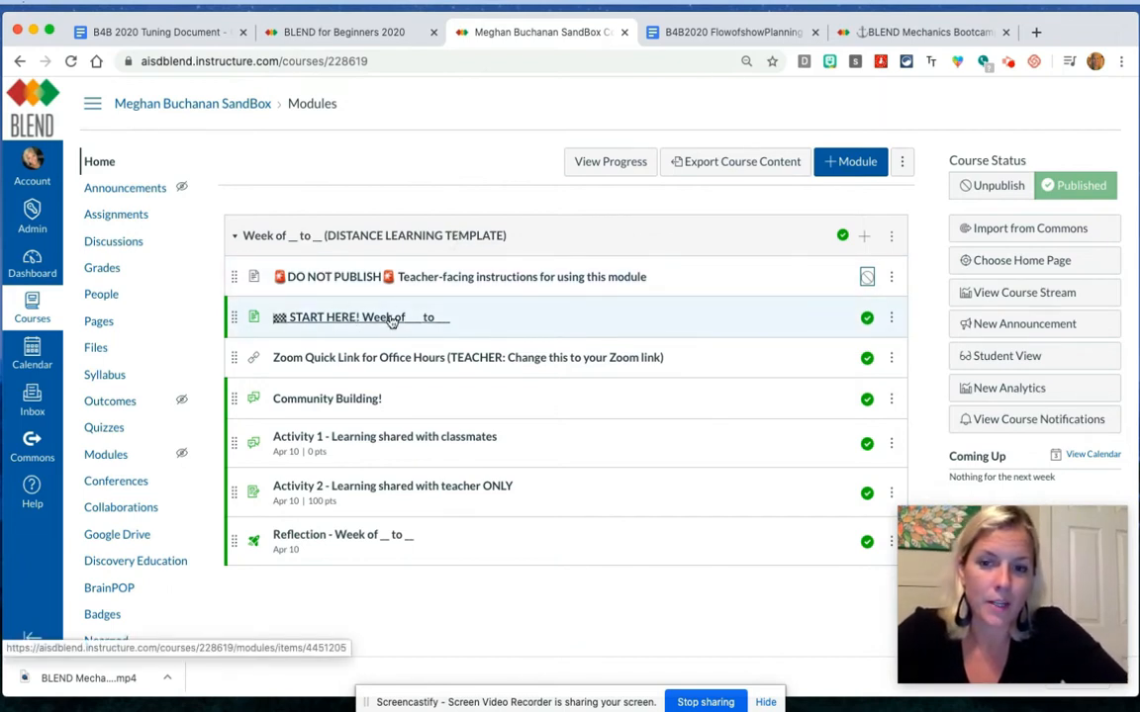
# - Duplicate the distance learning template module and check the items in the copy
pyautogui.moveTo(392, 321); pyautogui.dragTo(392, 332)
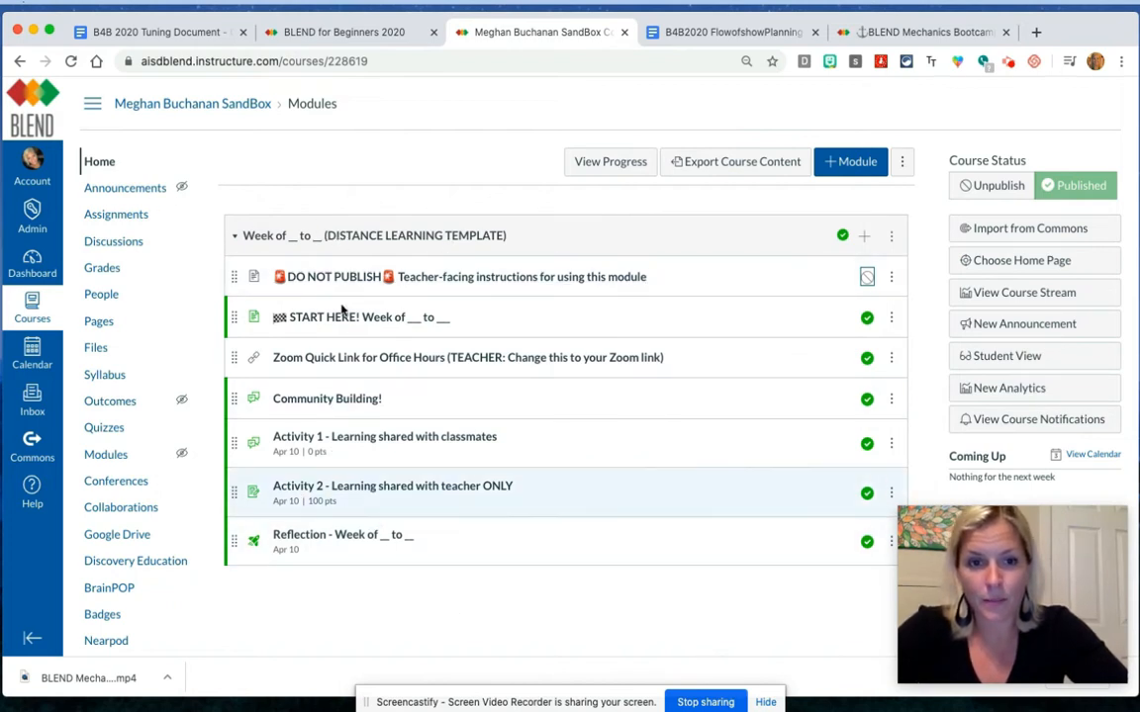
pyautogui.click(891, 239)
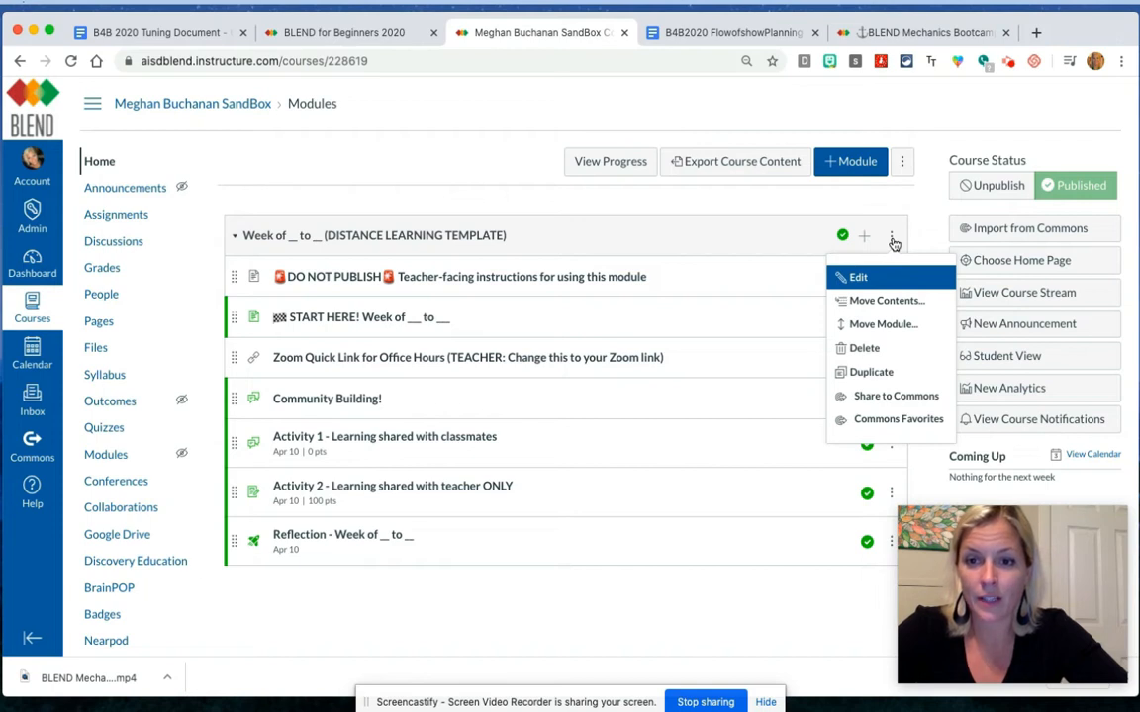
pyautogui.click(871, 373)
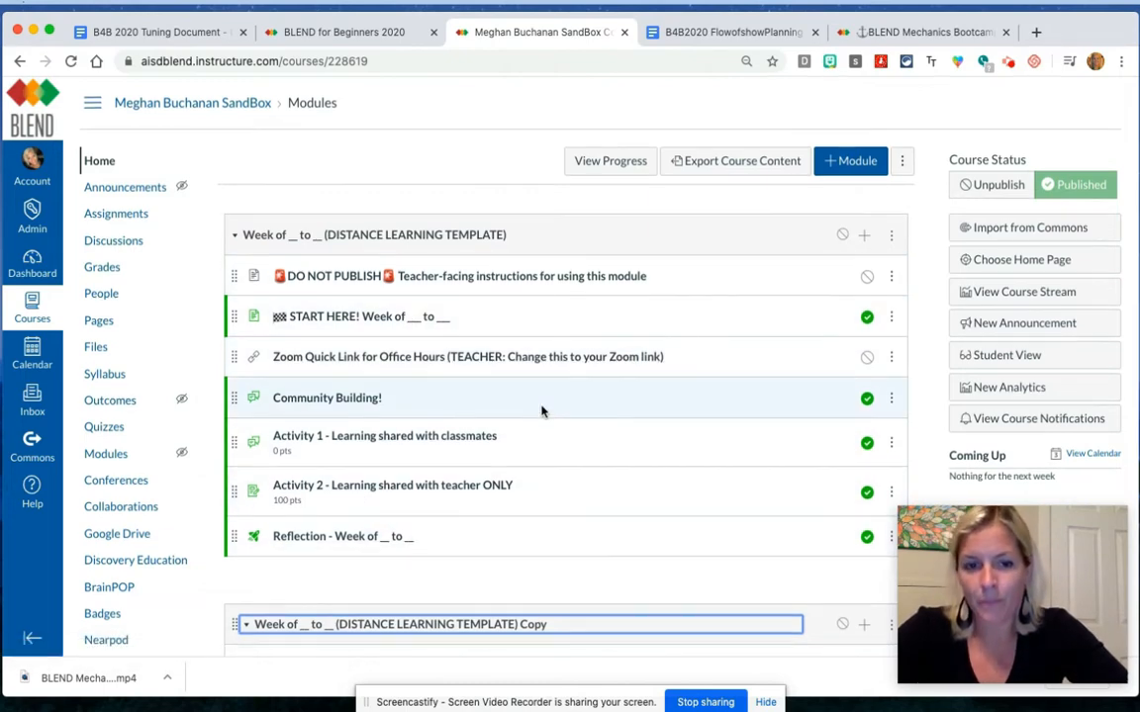
pyautogui.scroll(-4, 541, 410)
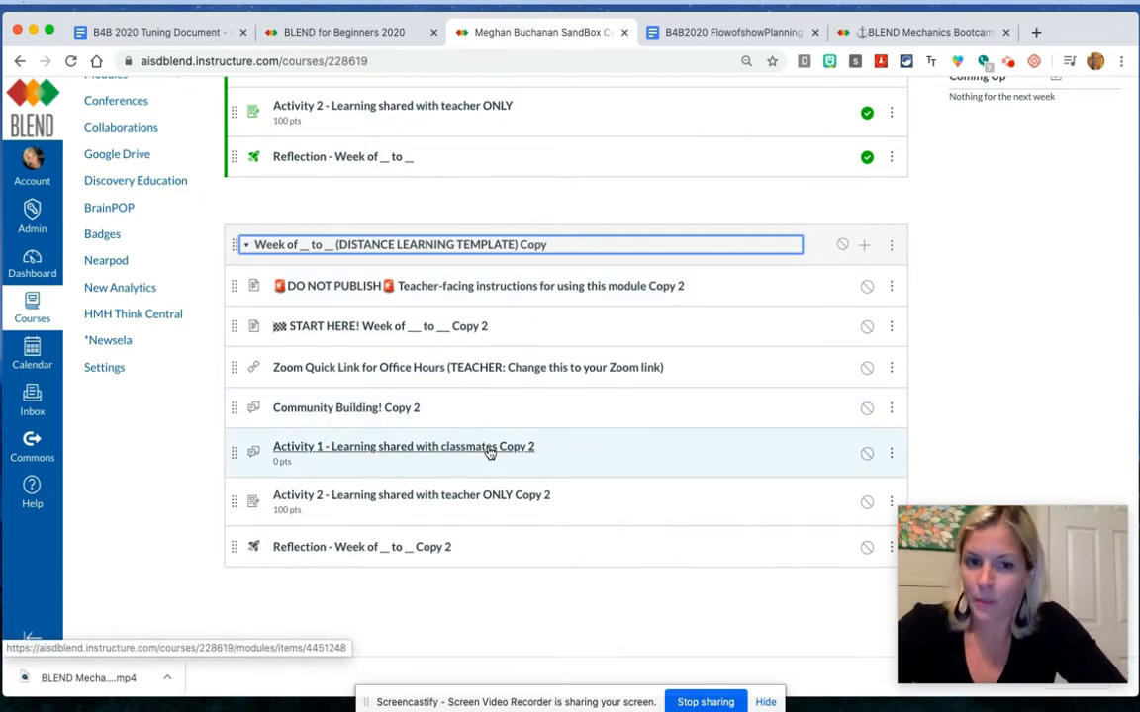
pyautogui.scroll(5, 488, 452)
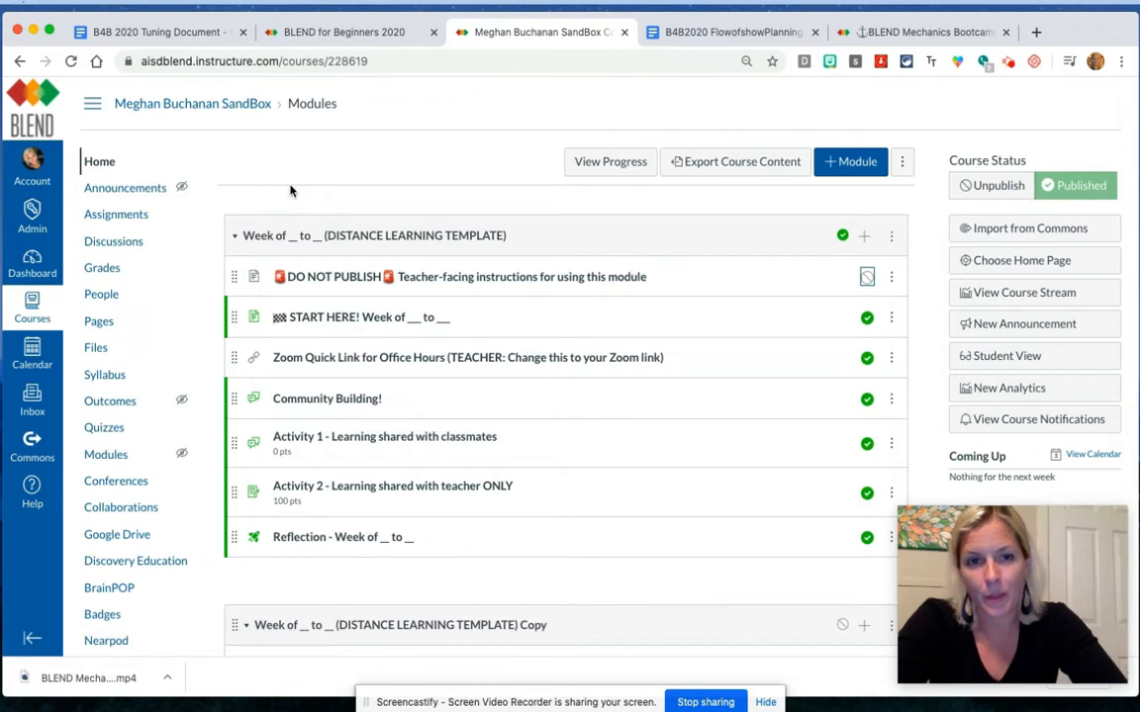
# - Collapse the original distance learning template module and its copy
pyautogui.click(234, 235)
pyautogui.click(237, 242)
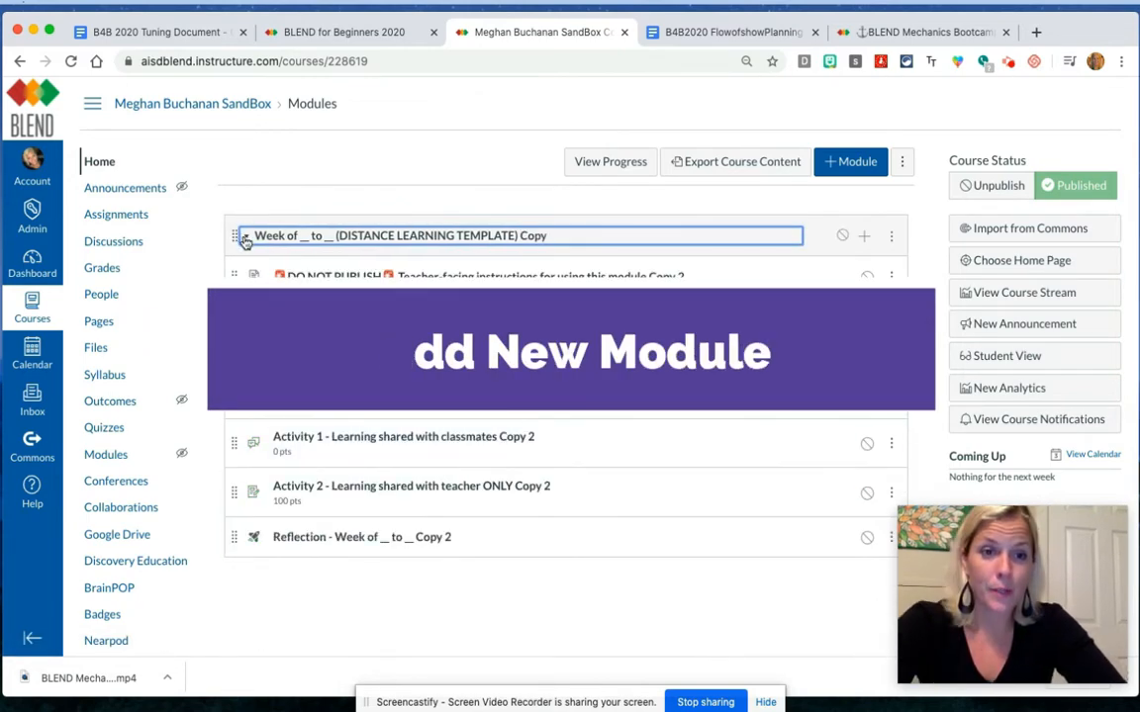
pyautogui.click(245, 240)
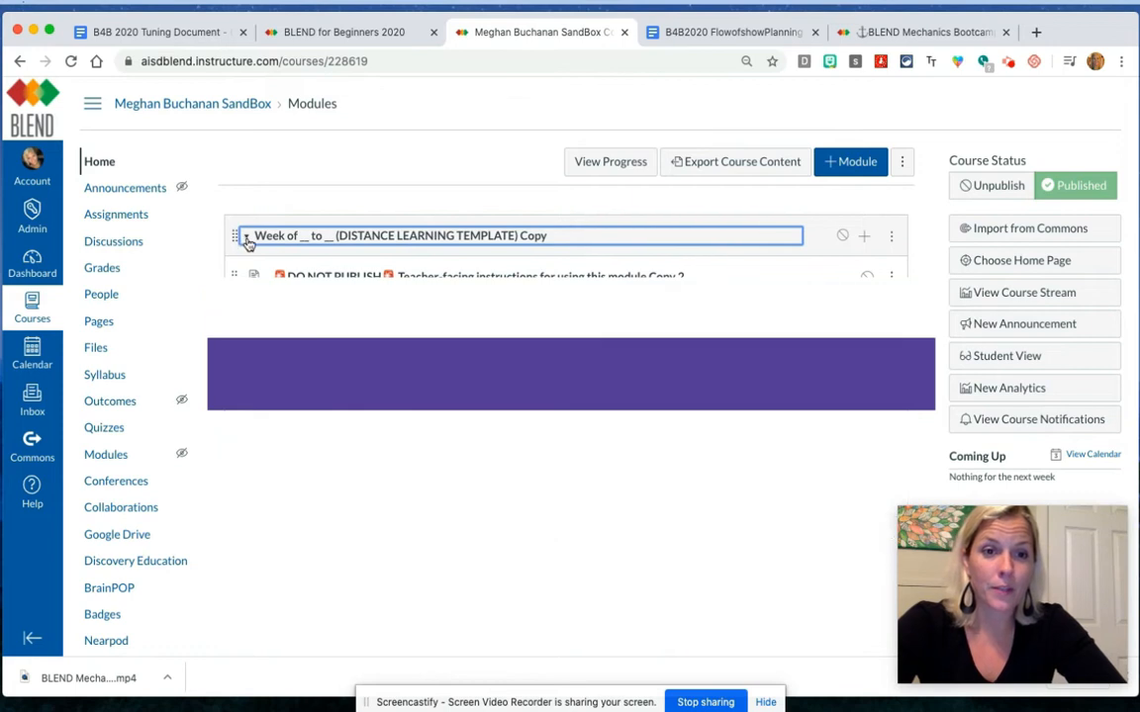
# - Add a new module named "Practice with Rich Content Editor" to the course
pyautogui.click(835, 166)
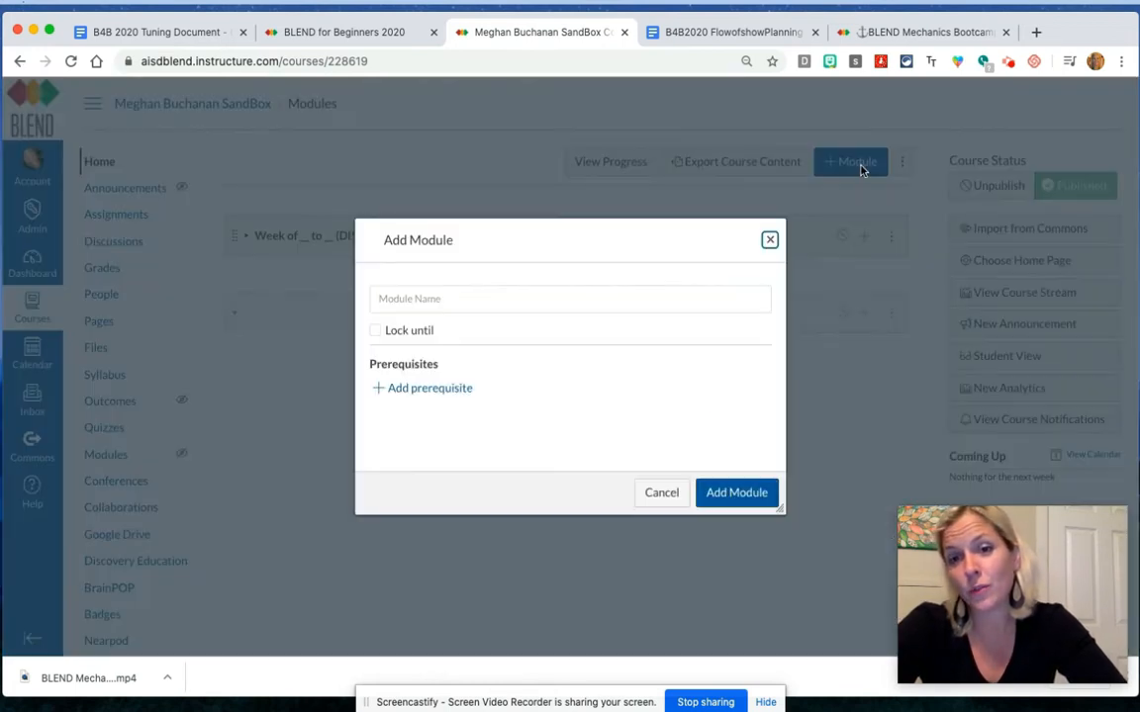
pyautogui.click(468, 297)
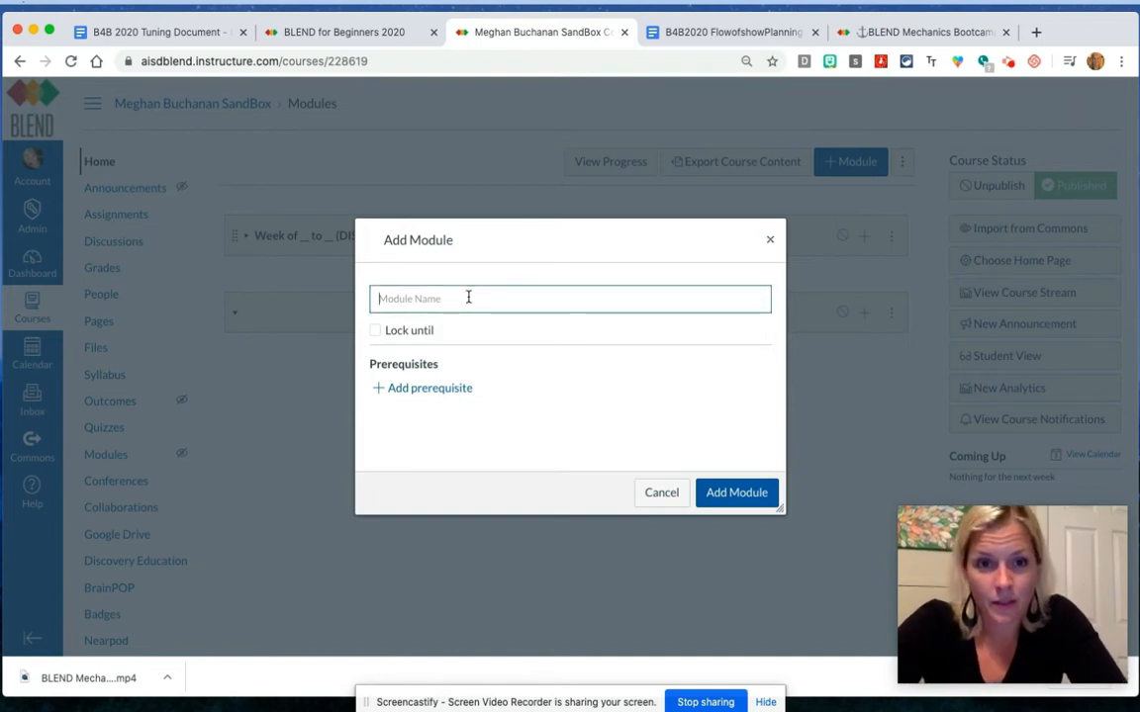
pyautogui.write('Pra')
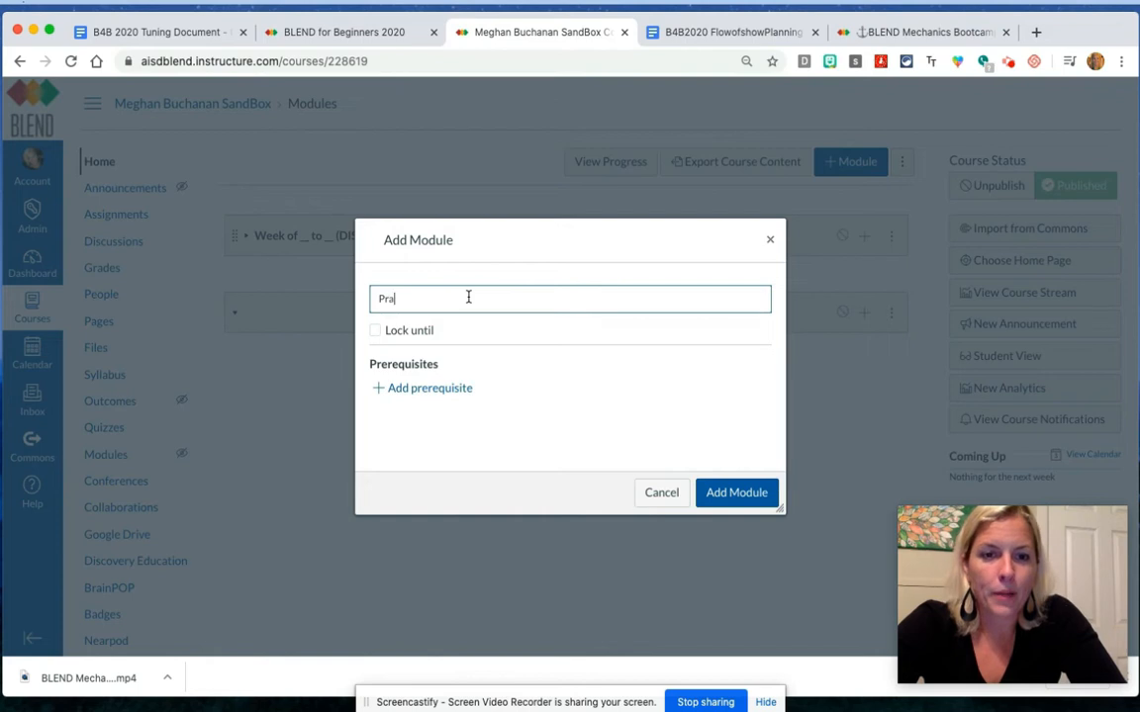
pyautogui.write('ctice with ')
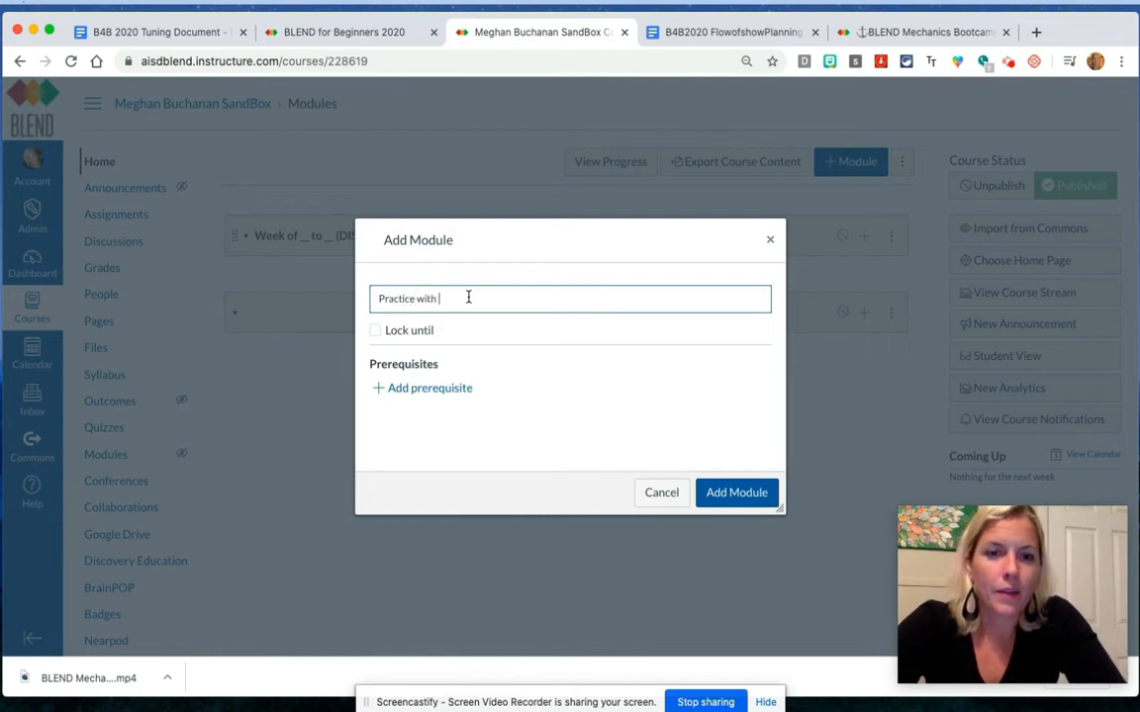
pyautogui.write('Rich Content Editor')
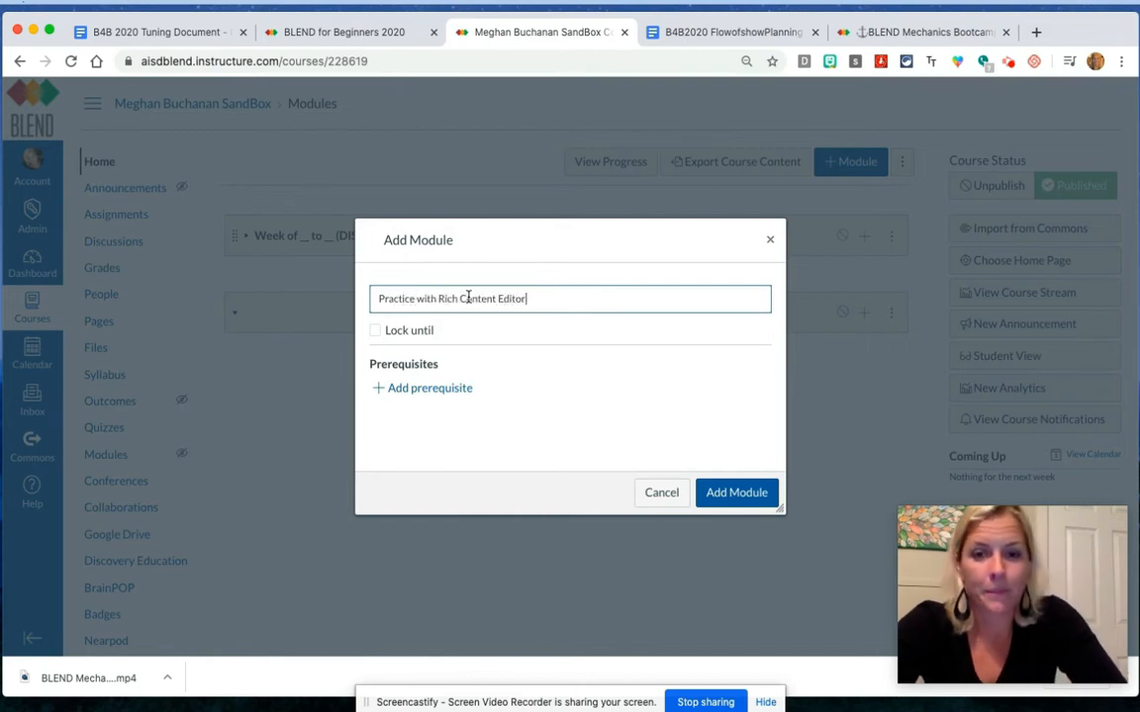
pyautogui.click(739, 493)
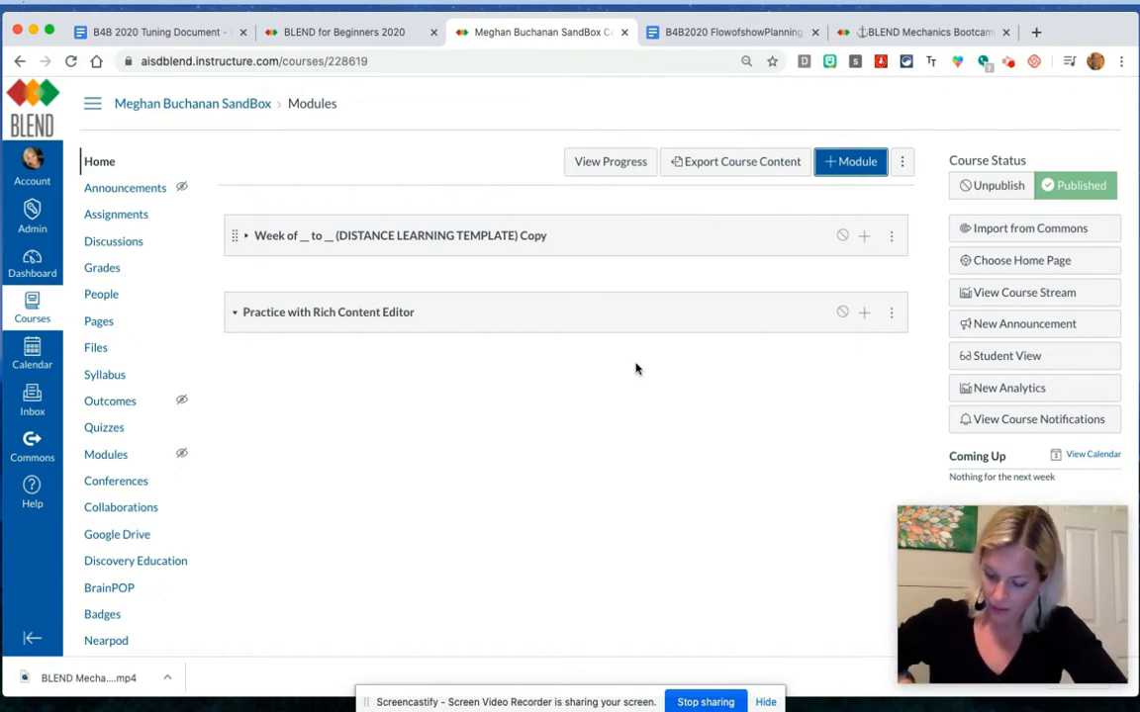
# - Add a new page named "Welcome to my class!" to the "Practice with Rich Content Editor" module
pyautogui.click(863, 313)
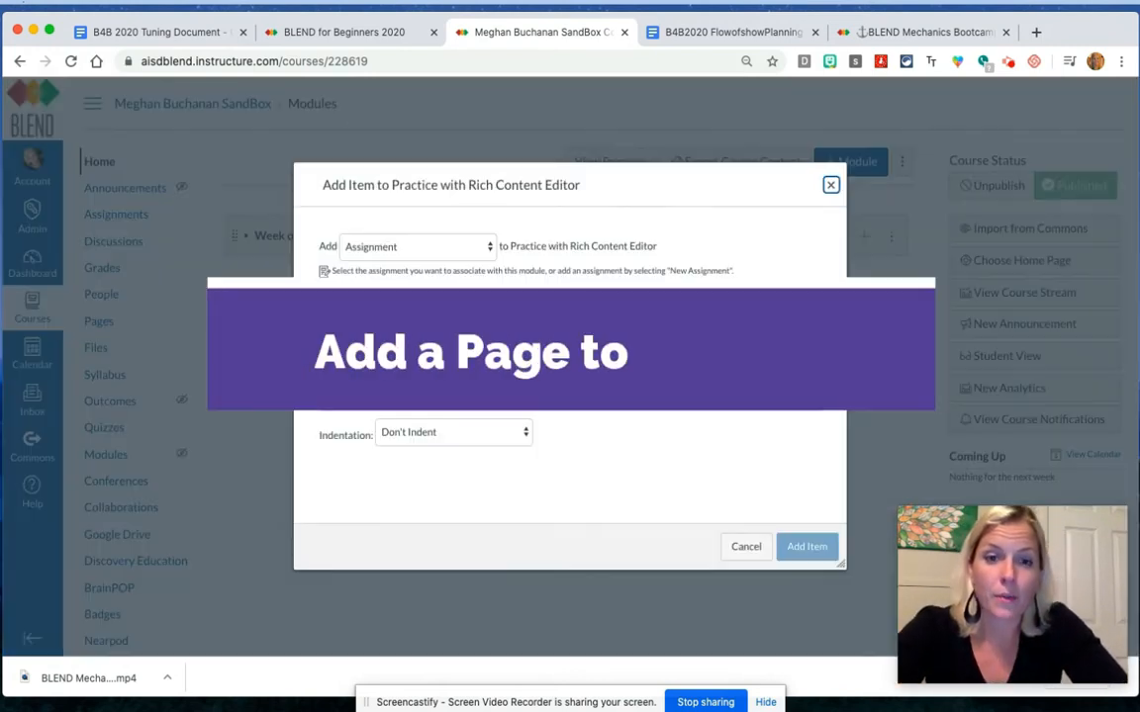
pyautogui.click(423, 247)
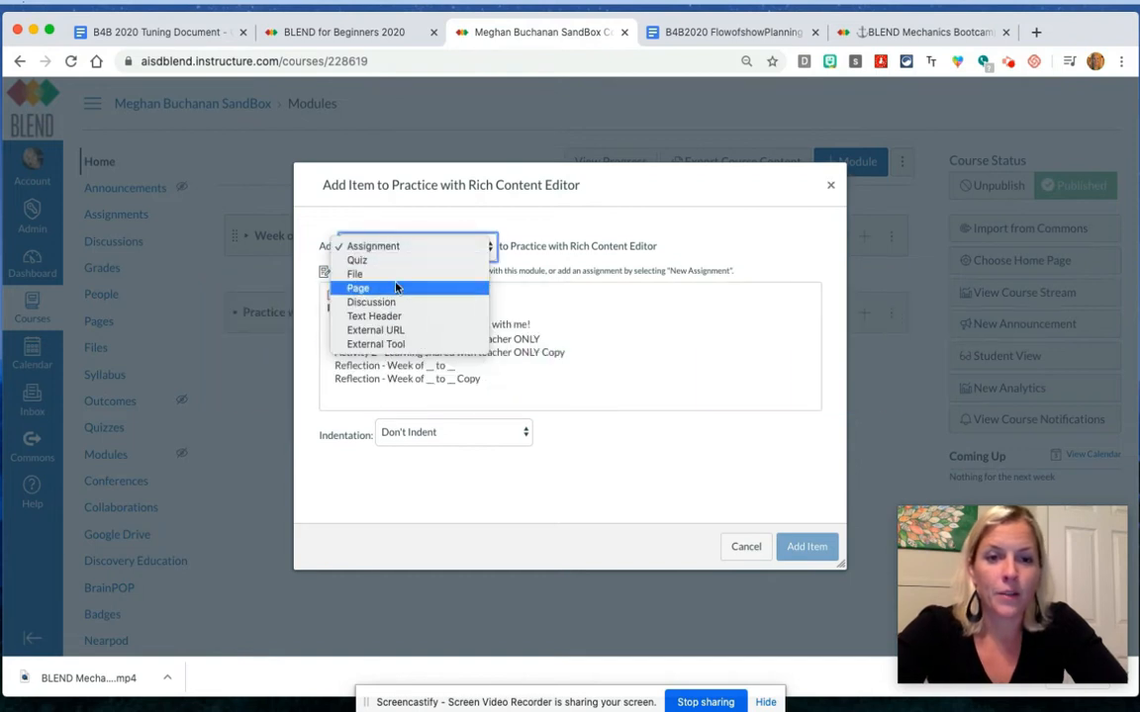
pyautogui.click(399, 288)
pyautogui.click(351, 309)
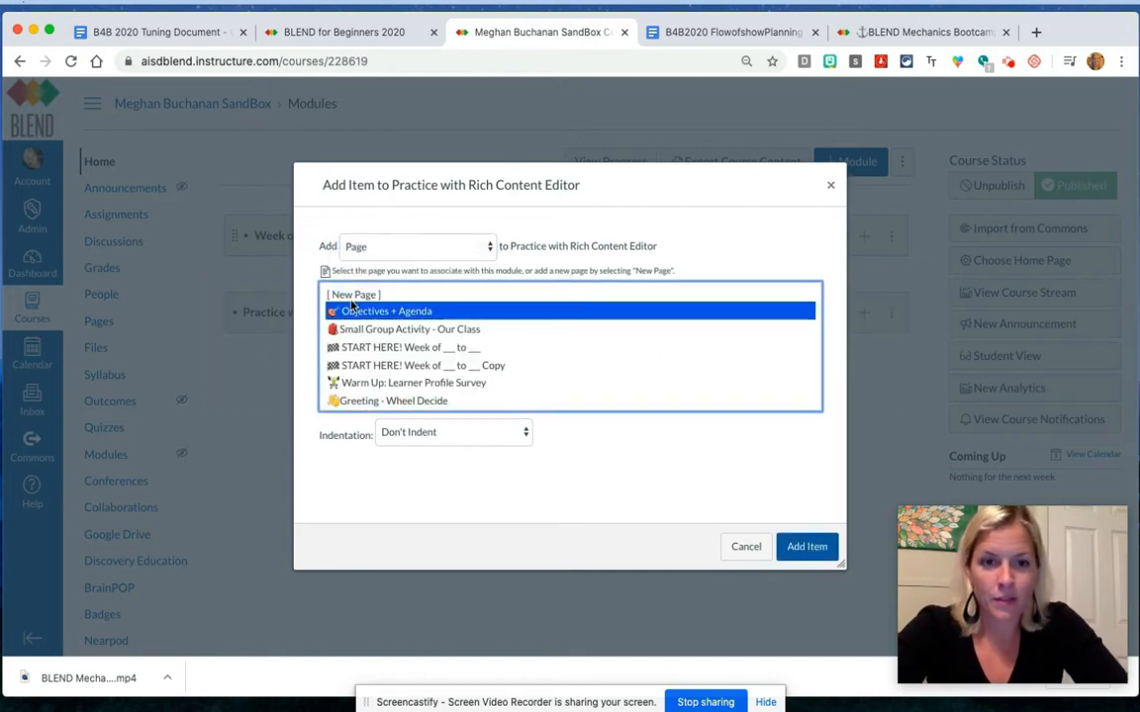
pyautogui.click(353, 294)
pyautogui.click(413, 436)
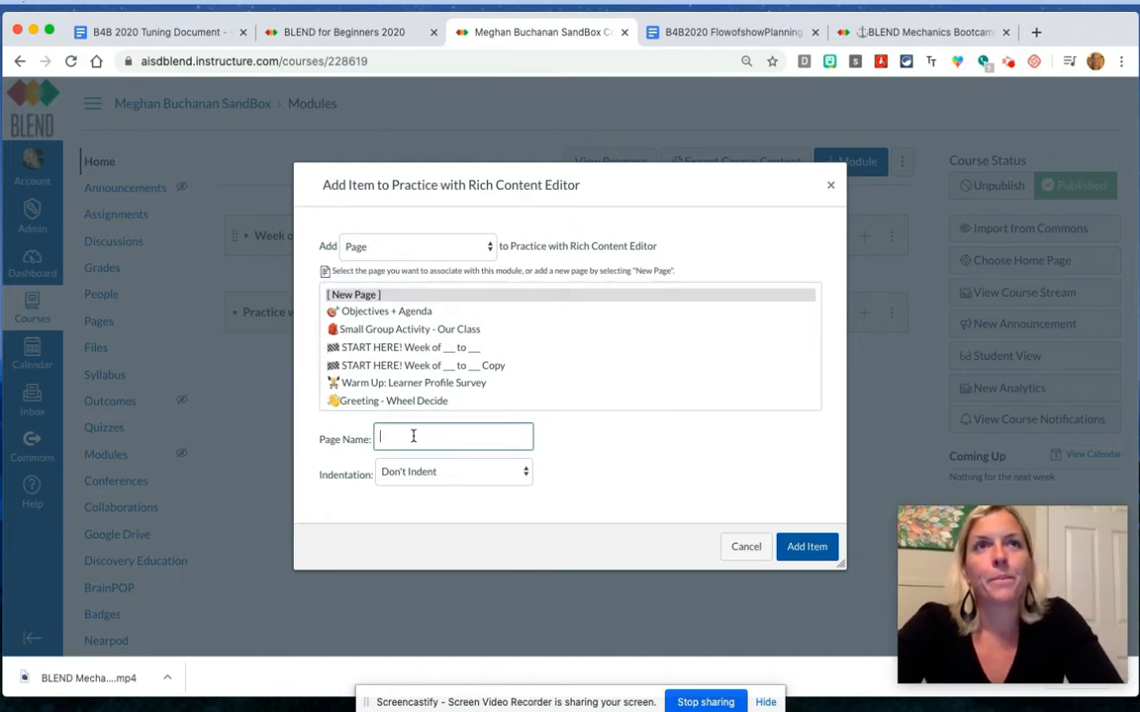
pyautogui.write('Welcome to my ')
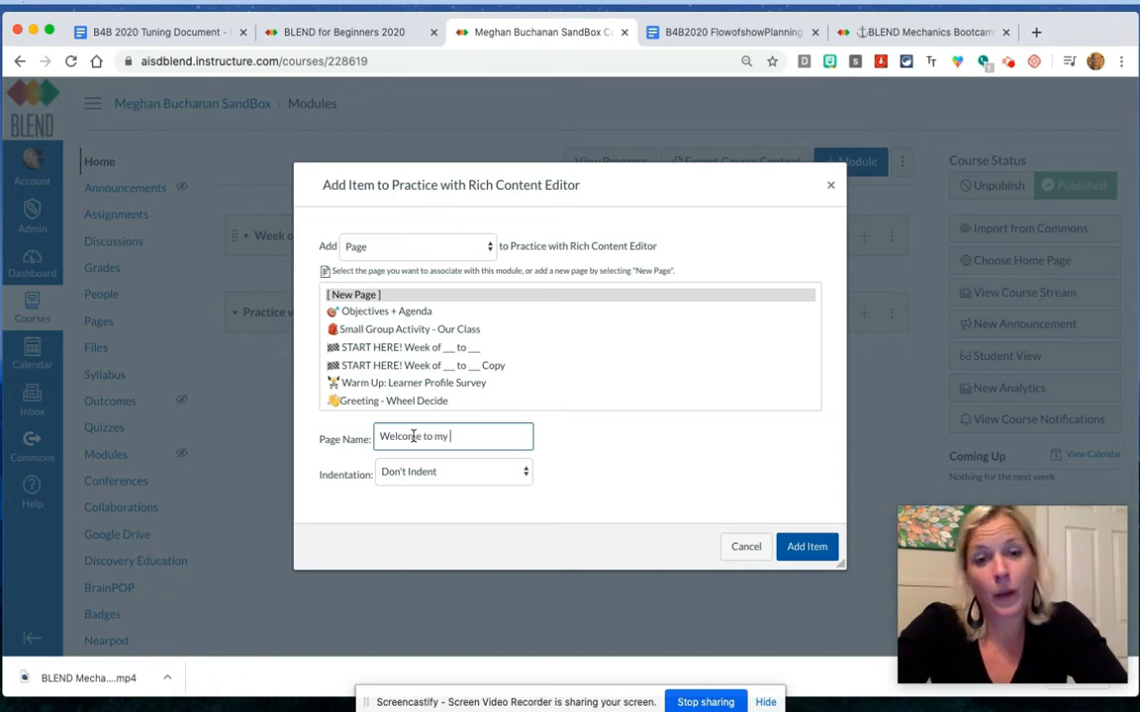
pyautogui.write('class!')
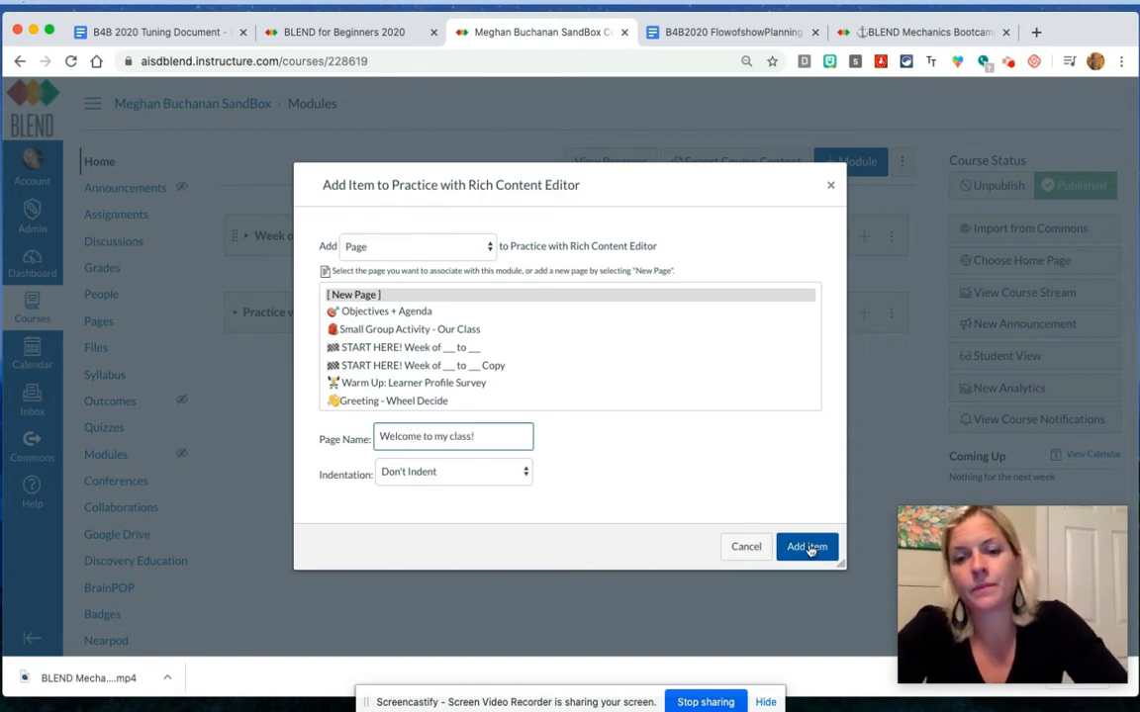
pyautogui.click(807, 547)
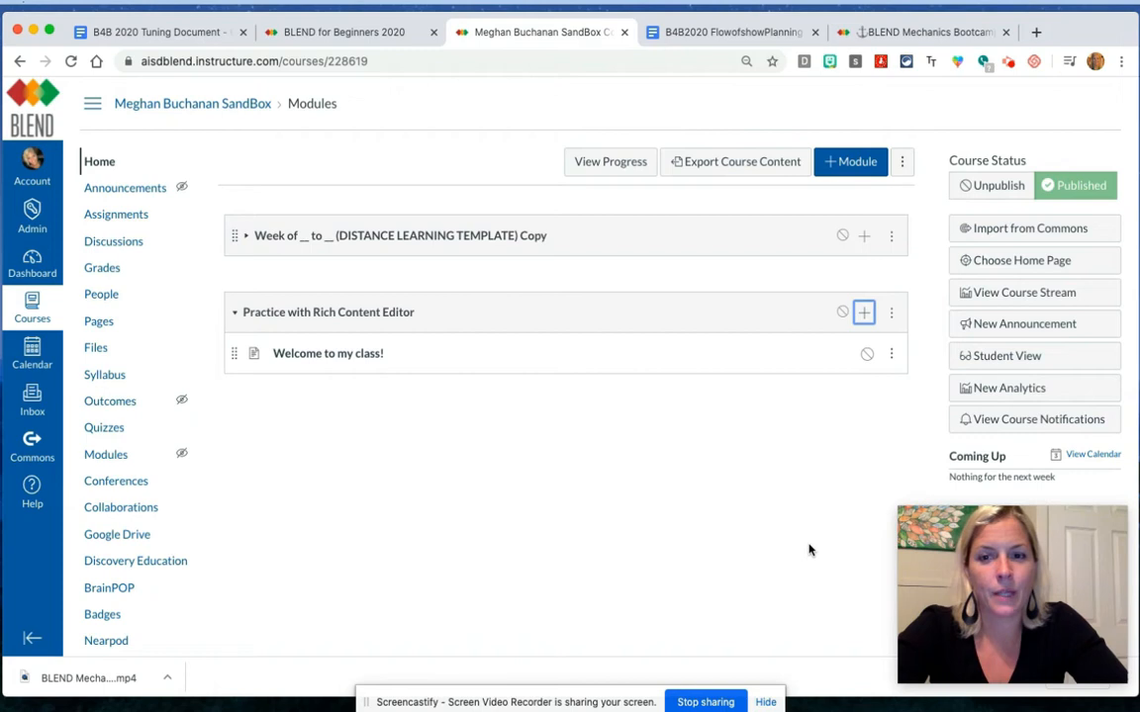
# - Open the "Welcome to my class!" page for editing and write a one-line greeting introducing the teacher by first name
pyautogui.click(312, 358)
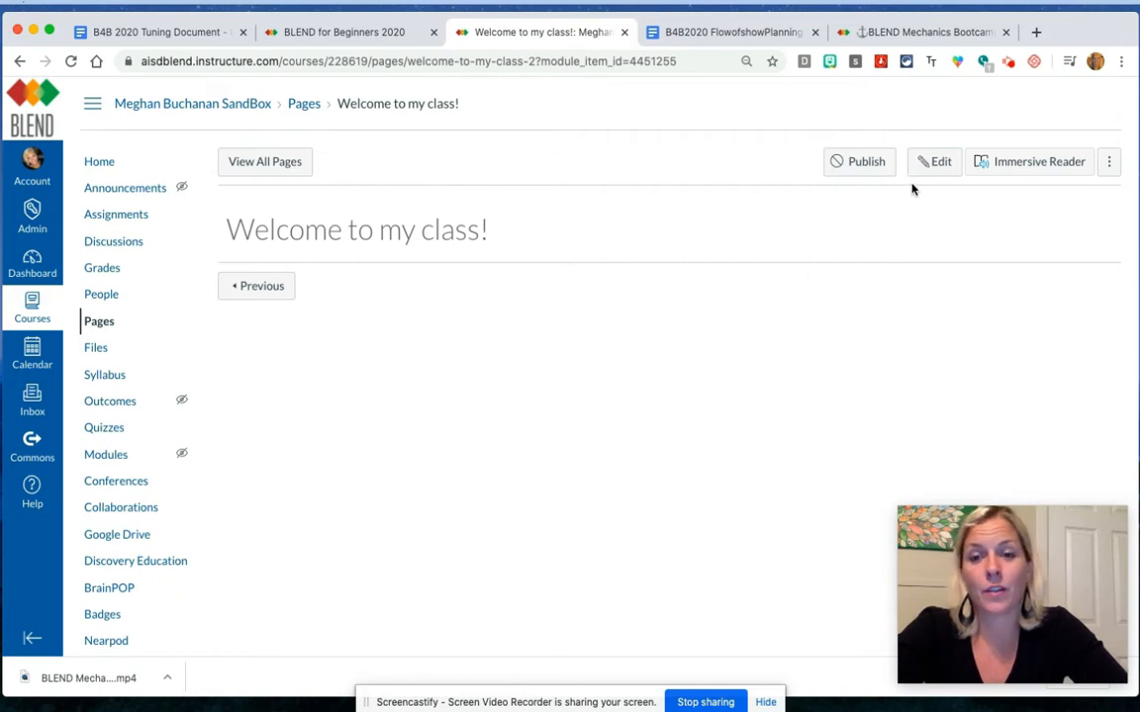
pyautogui.click(937, 162)
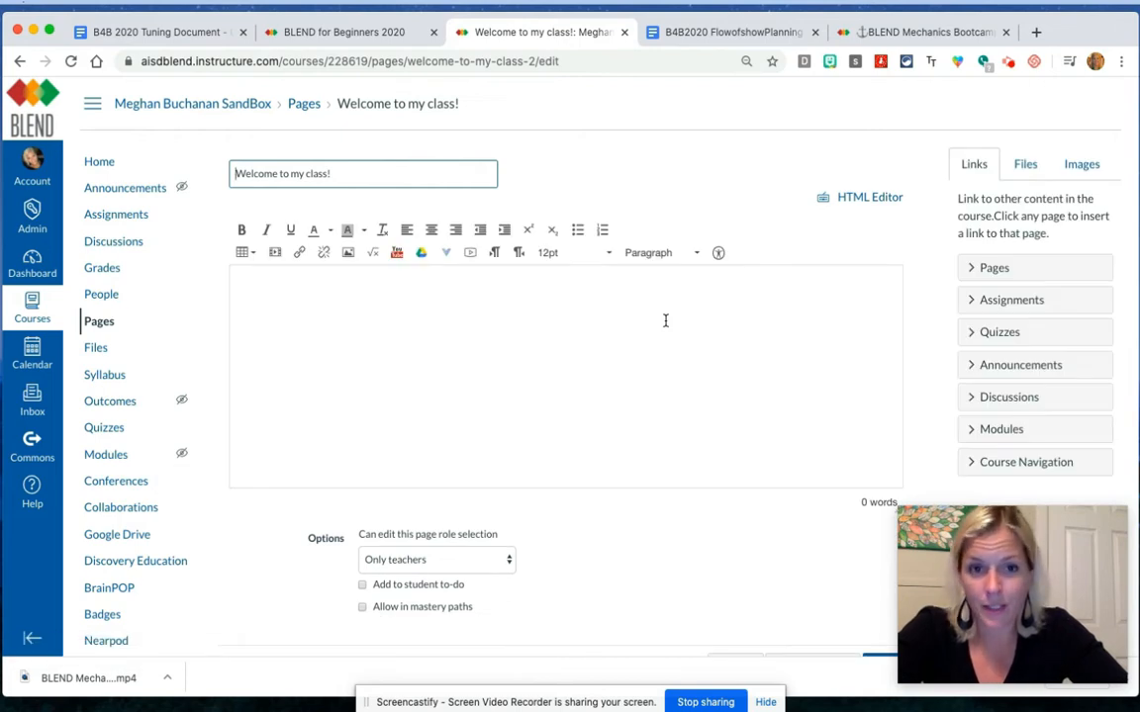
pyautogui.scroll(-1, 664, 320)
pyautogui.click(520, 285)
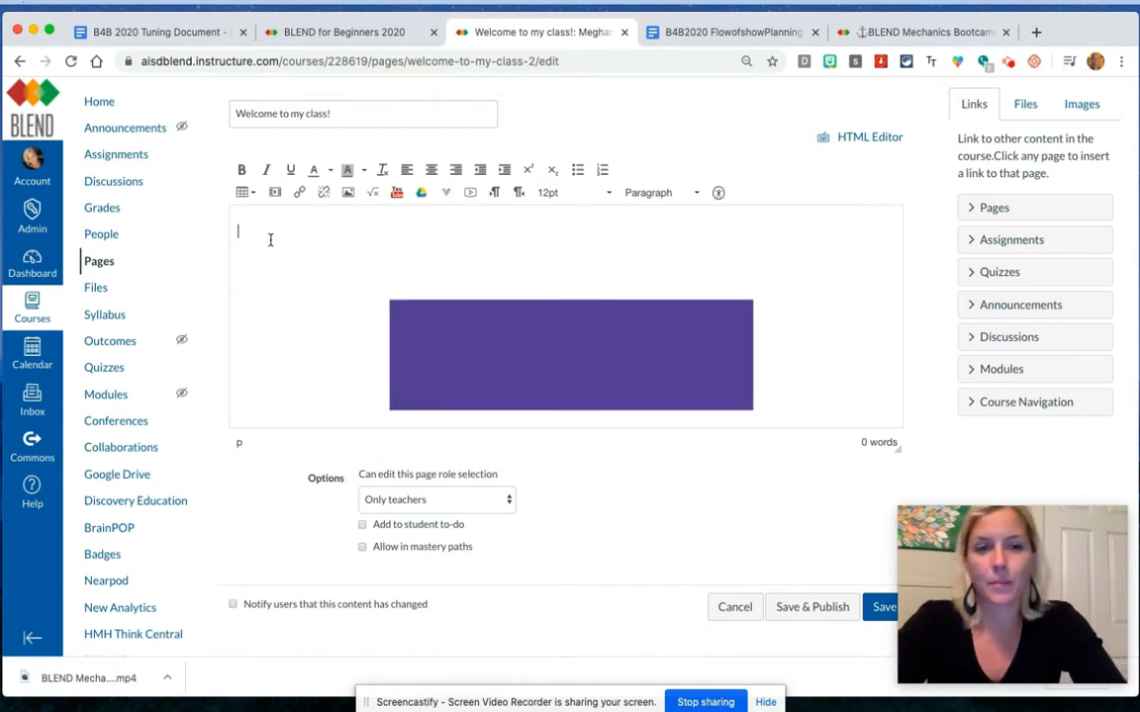
pyautogui.write('Hi my name is meghan!')
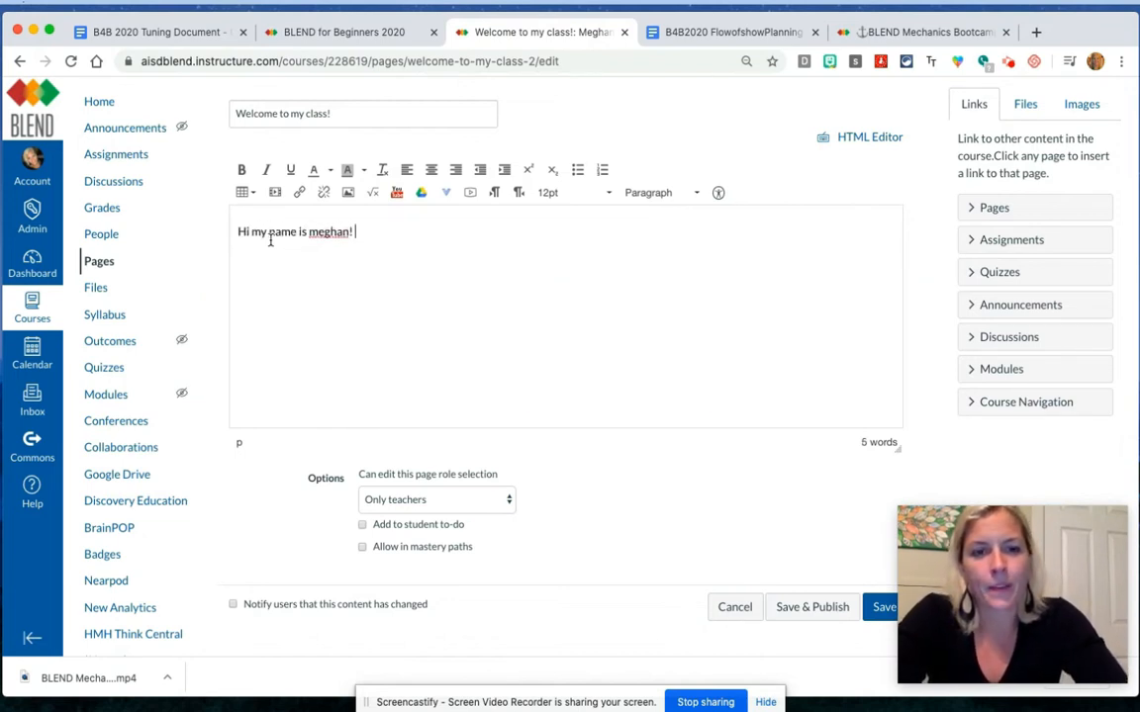
# - Make the greeting line bold, italic and underlined
pyautogui.moveTo(356, 235); pyautogui.dragTo(210, 211)
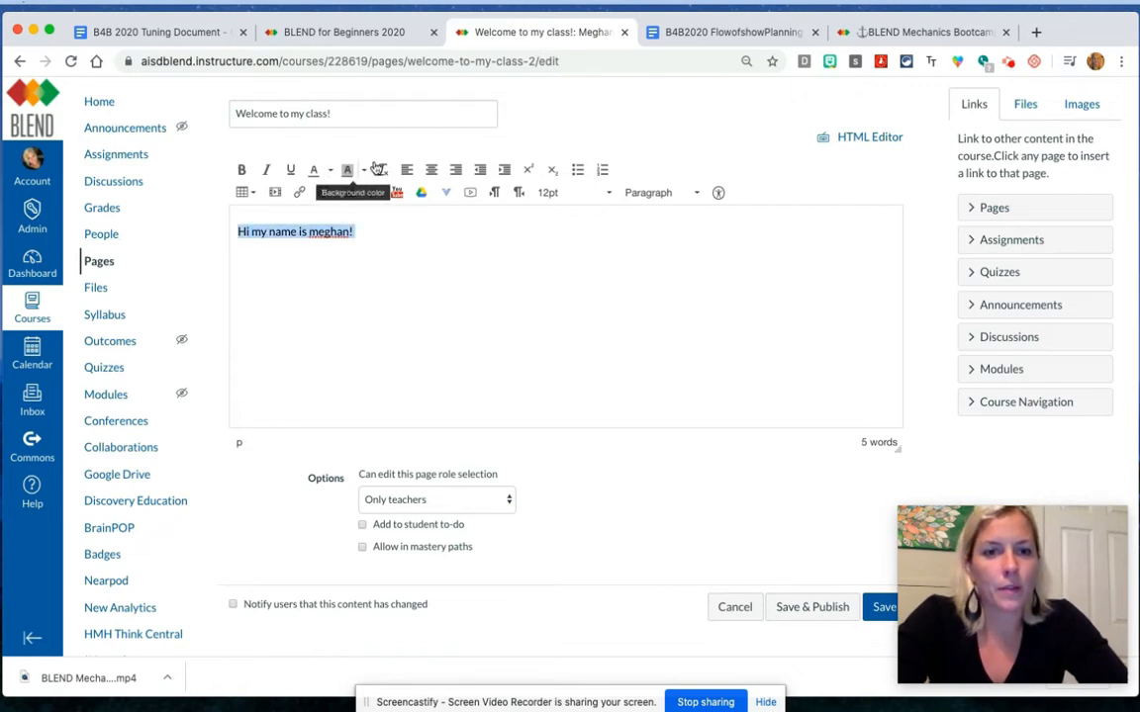
pyautogui.click(243, 171)
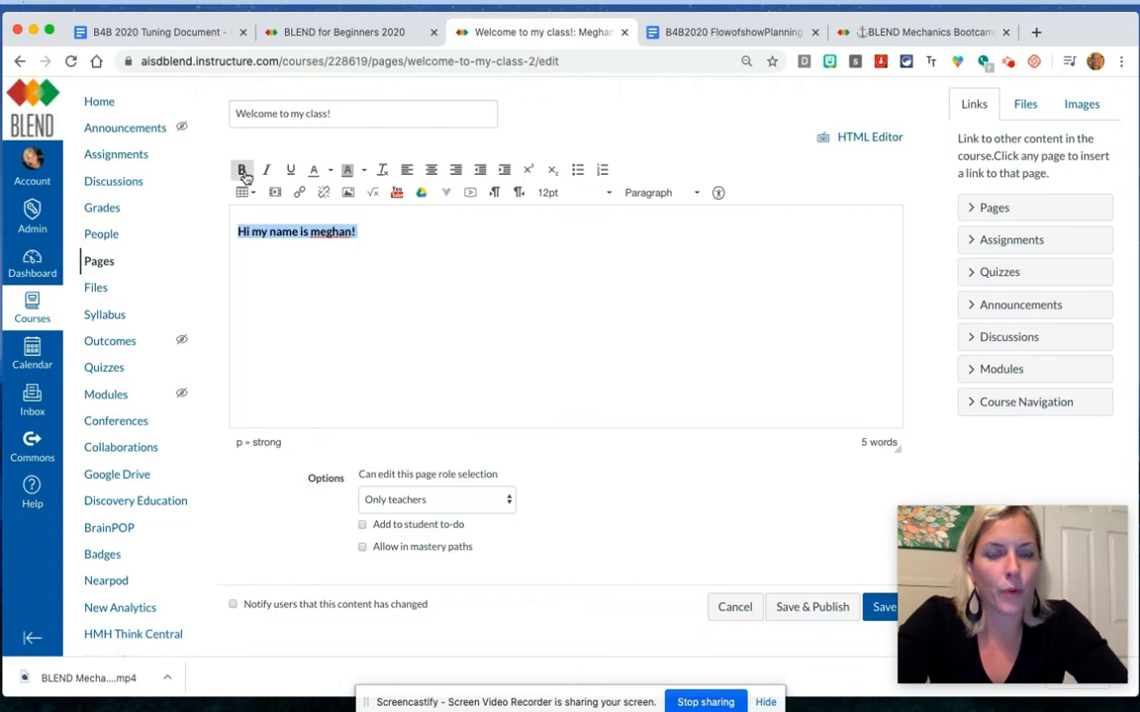
pyautogui.click(267, 171)
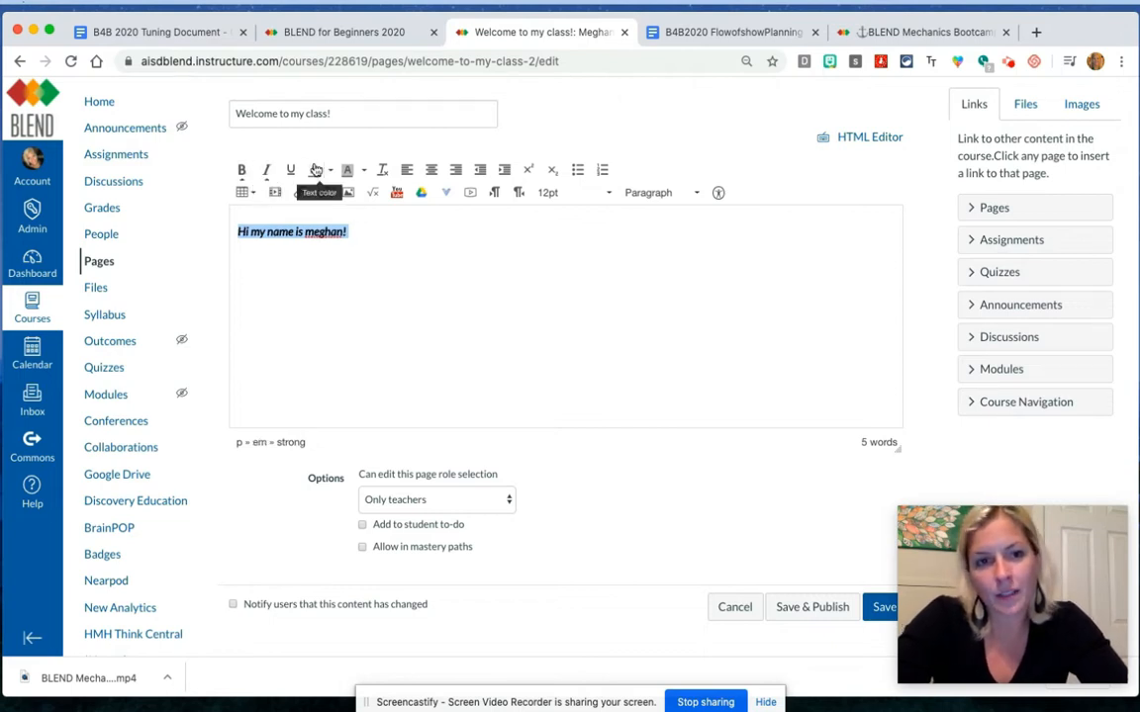
pyautogui.click(291, 170)
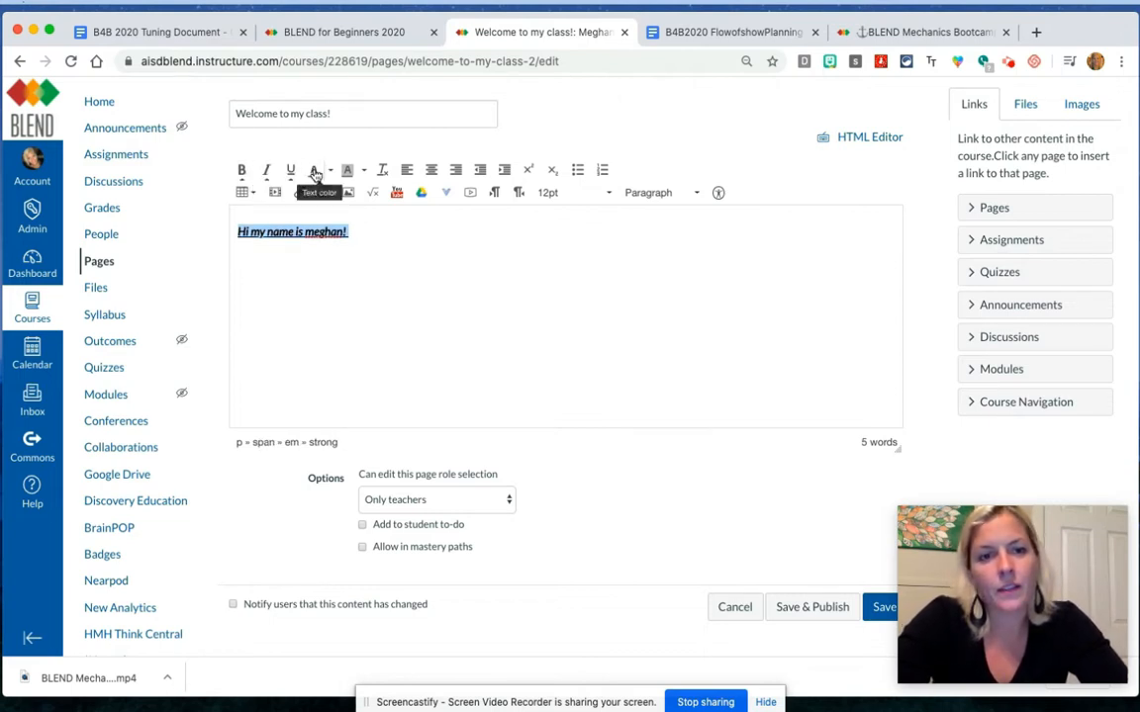
# - Give the greeting line a red-purple text color and a turquoise background color
pyautogui.click(329, 170)
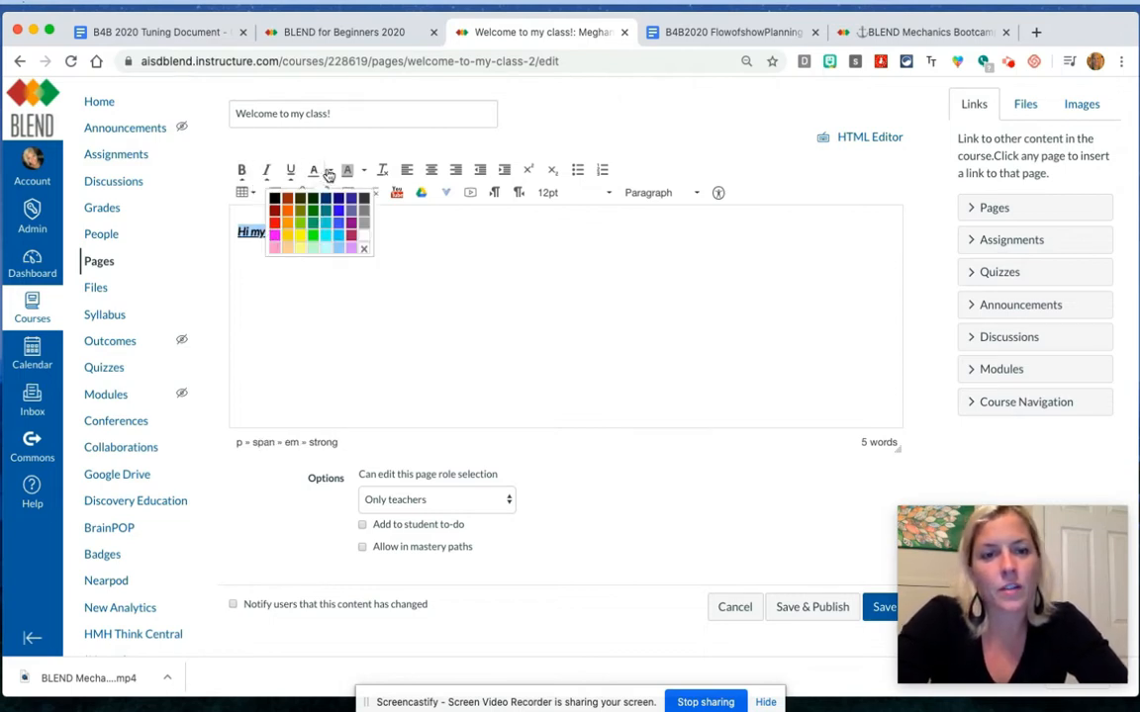
pyautogui.click(349, 232)
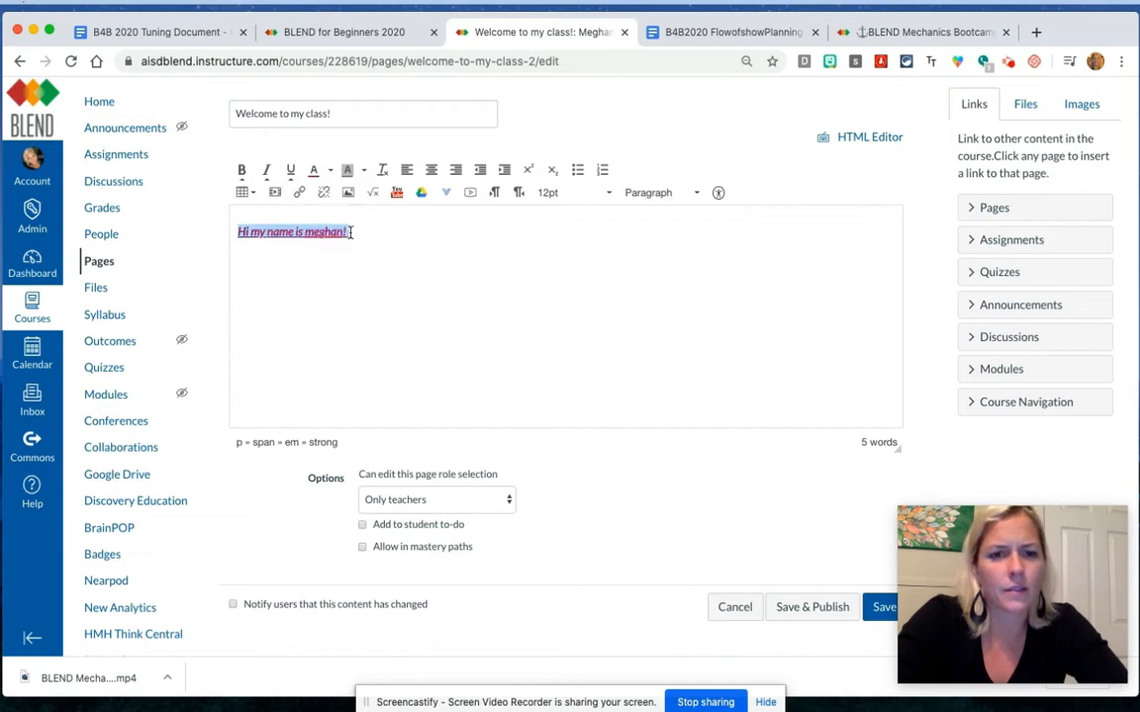
pyautogui.click(359, 172)
pyautogui.click(321, 210)
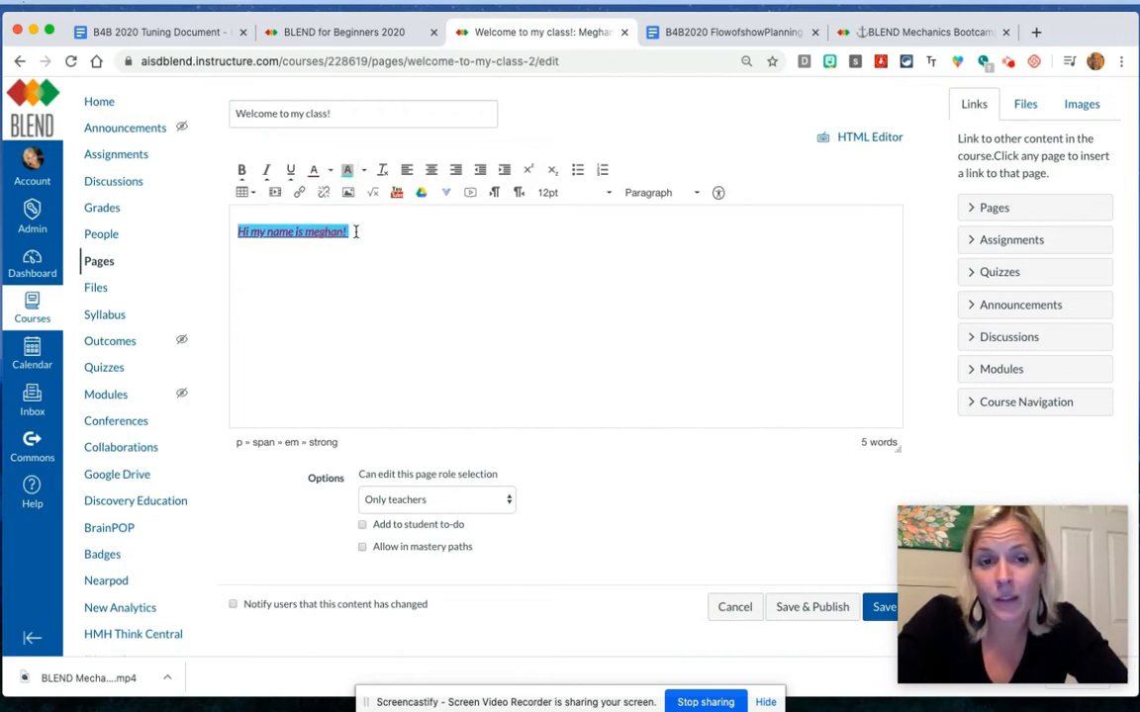
# - Center the greeting line and enlarge it to 24pt, and clear all of its formatting
pyautogui.click(433, 170)
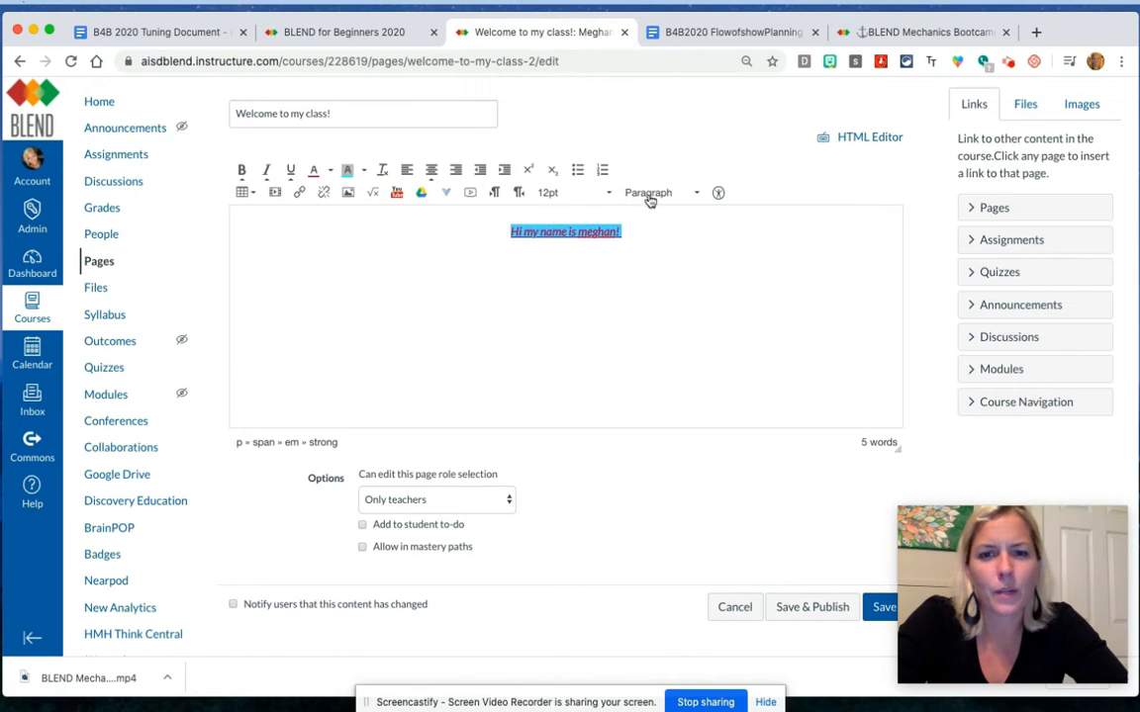
pyautogui.click(599, 193)
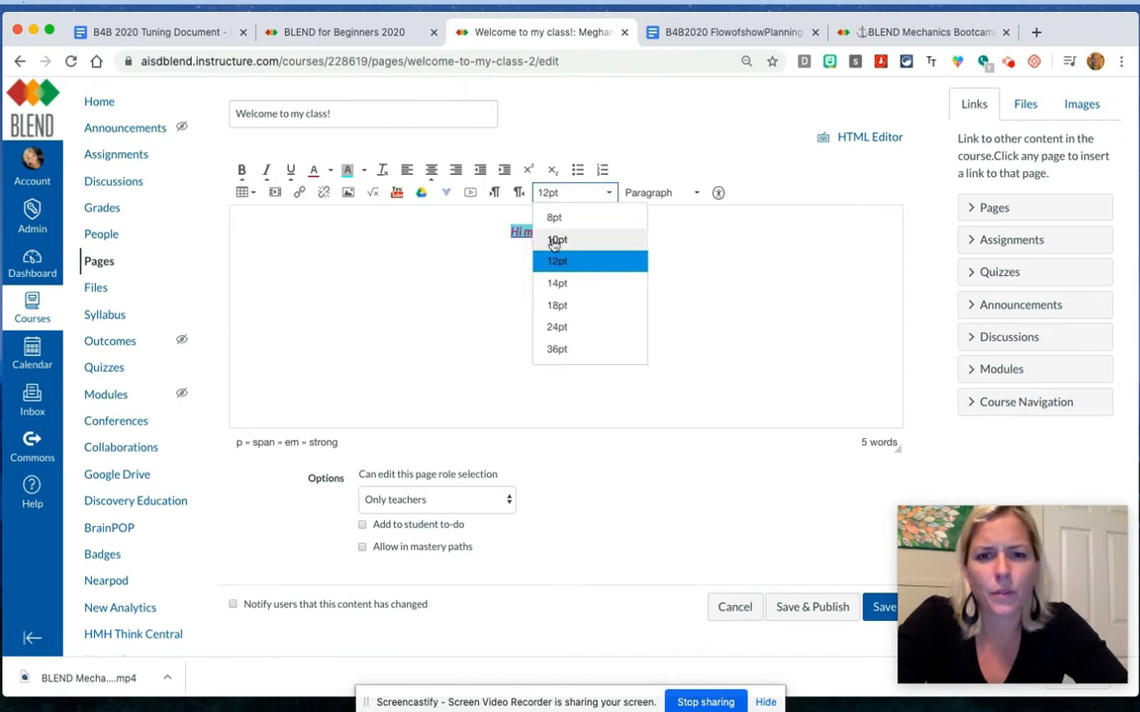
pyautogui.click(562, 328)
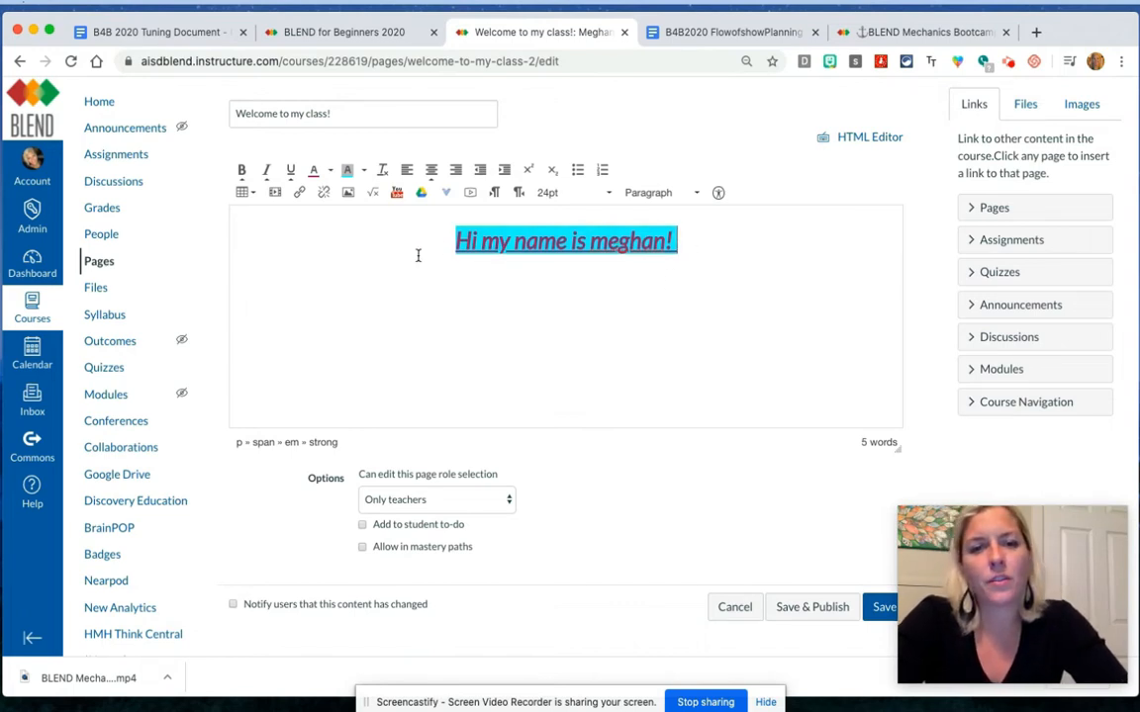
pyautogui.click(384, 171)
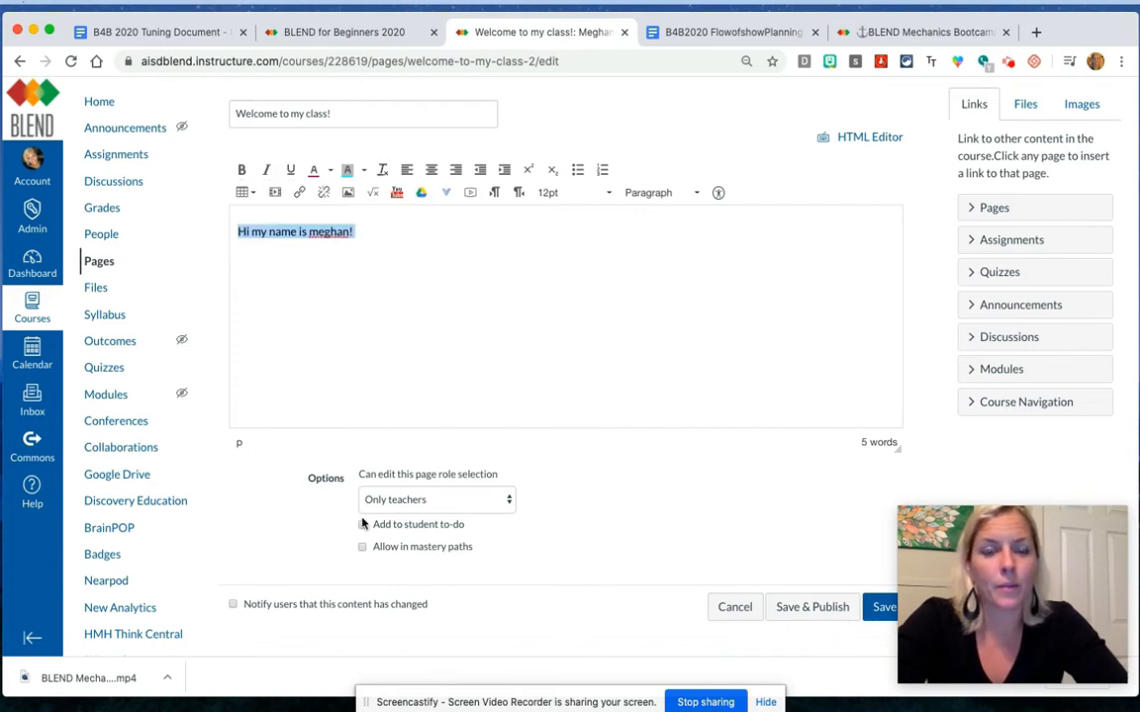
# - Make the greeting line bold and centered, and place the cursor on a new line below it
pyautogui.click(243, 172)
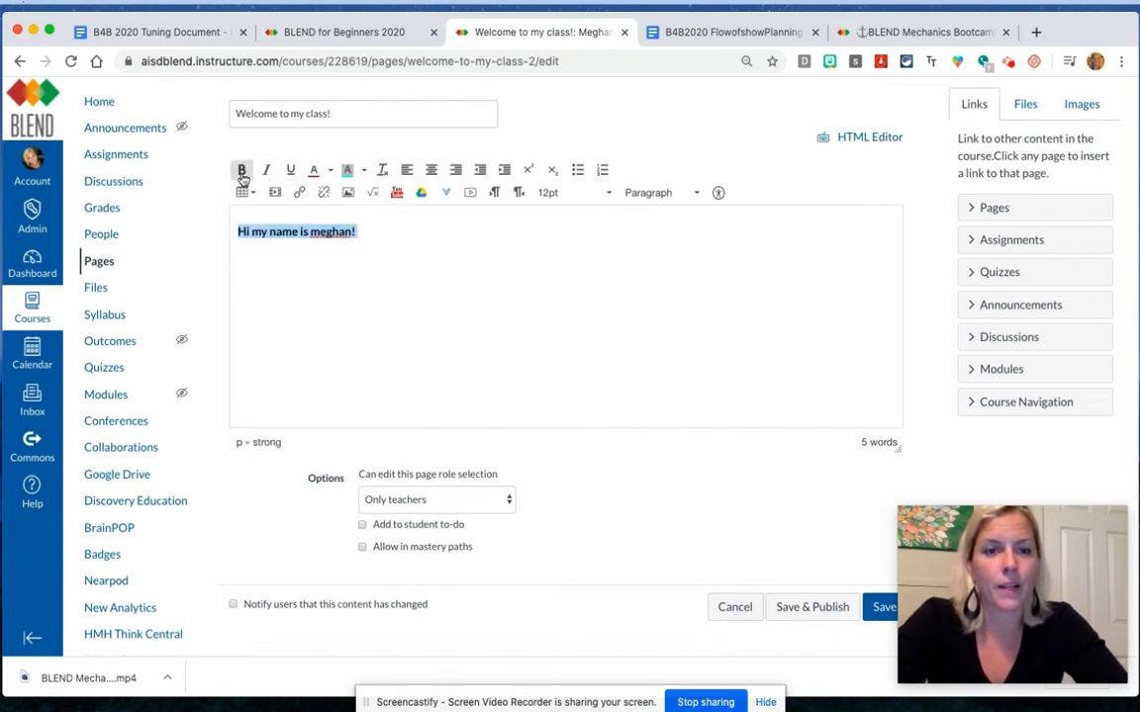
pyautogui.click(431, 171)
pyautogui.click(537, 324)
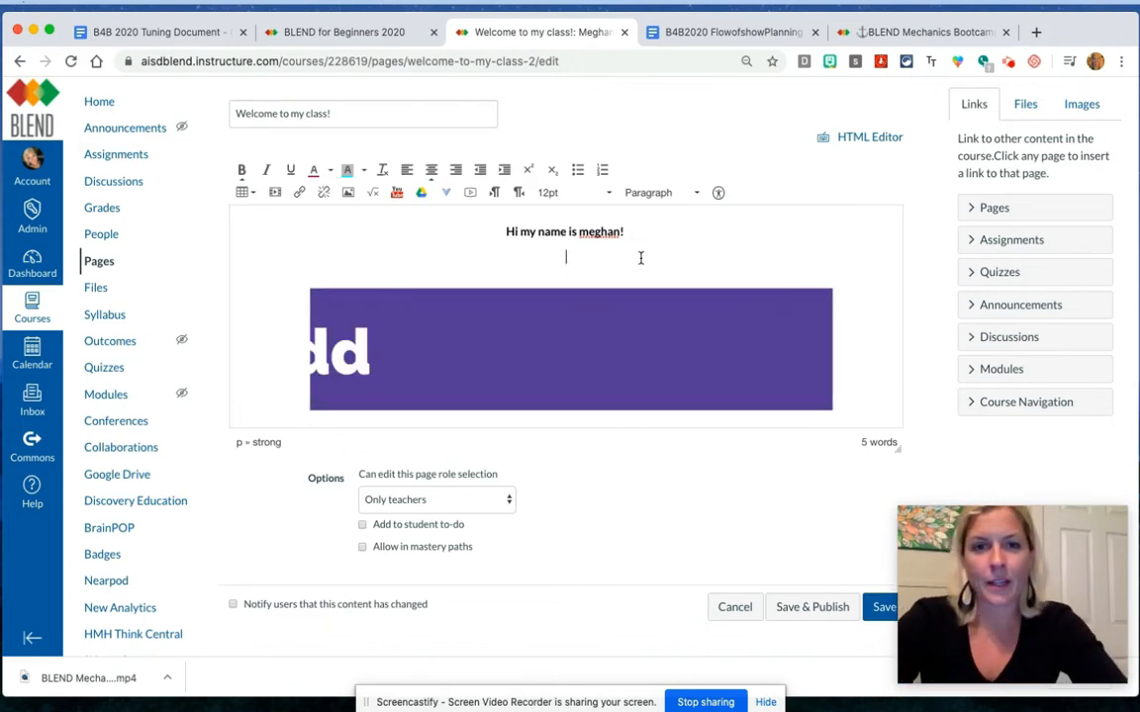
# - Insert a table with two columns and three rows below the greeting, and add a blank line in its first cell
pyautogui.click(247, 195)
pyautogui.moveTo(267, 216)
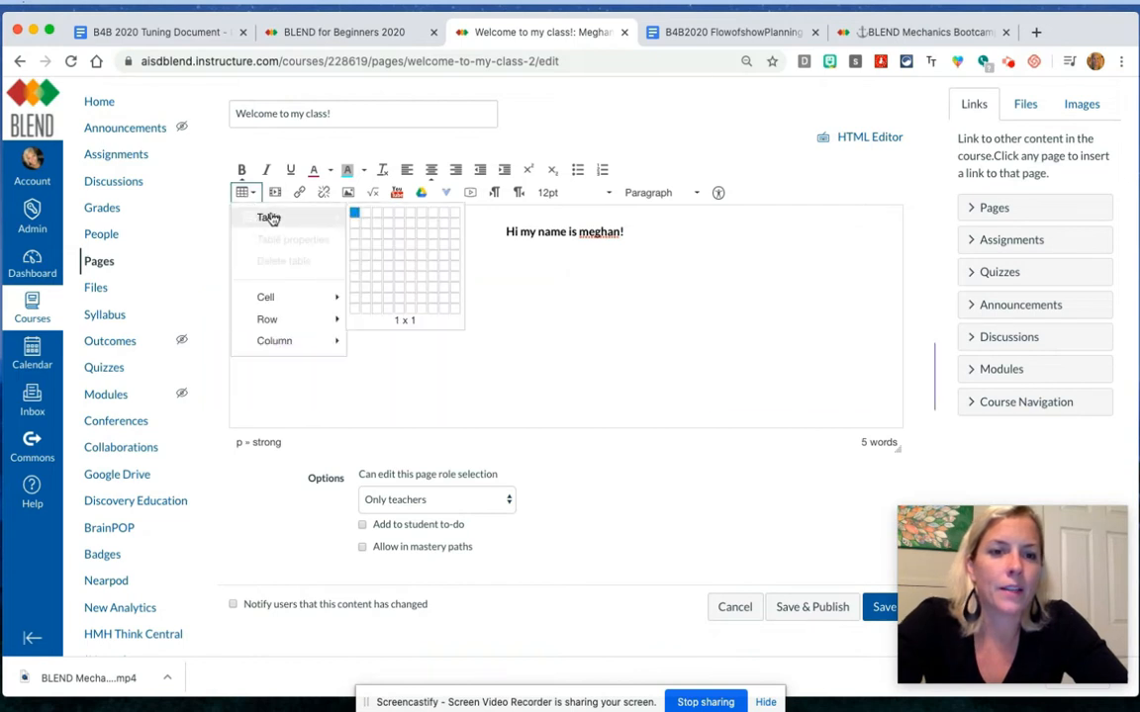
pyautogui.click(366, 236)
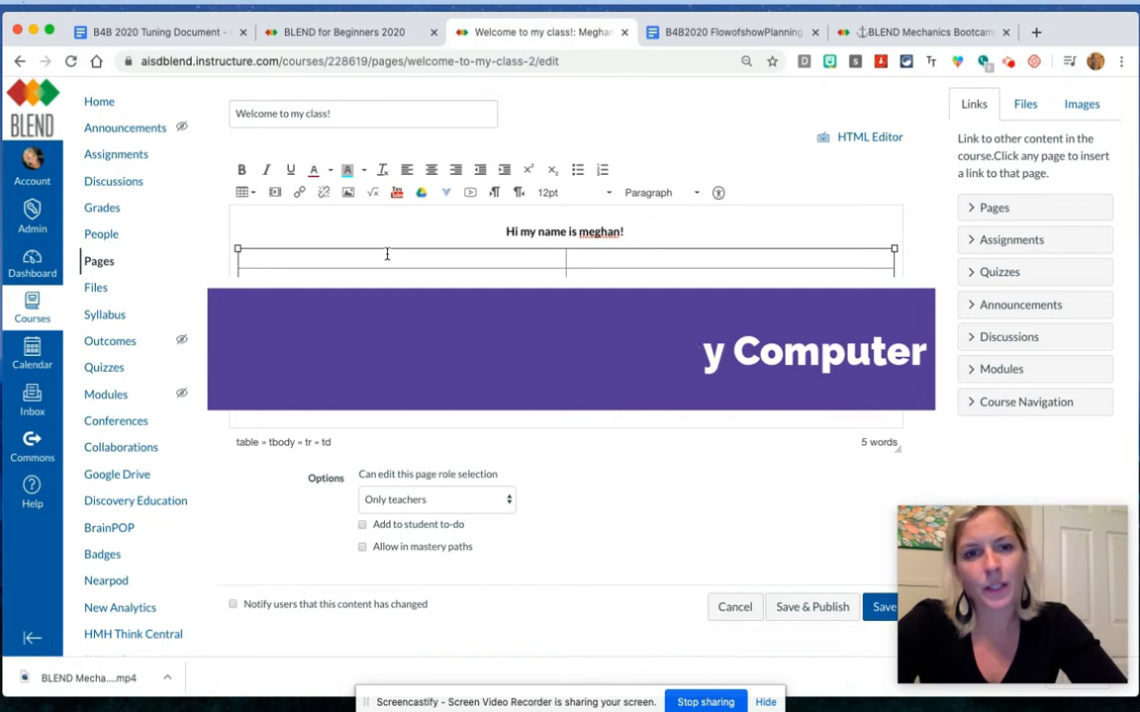
pyautogui.press('Return')
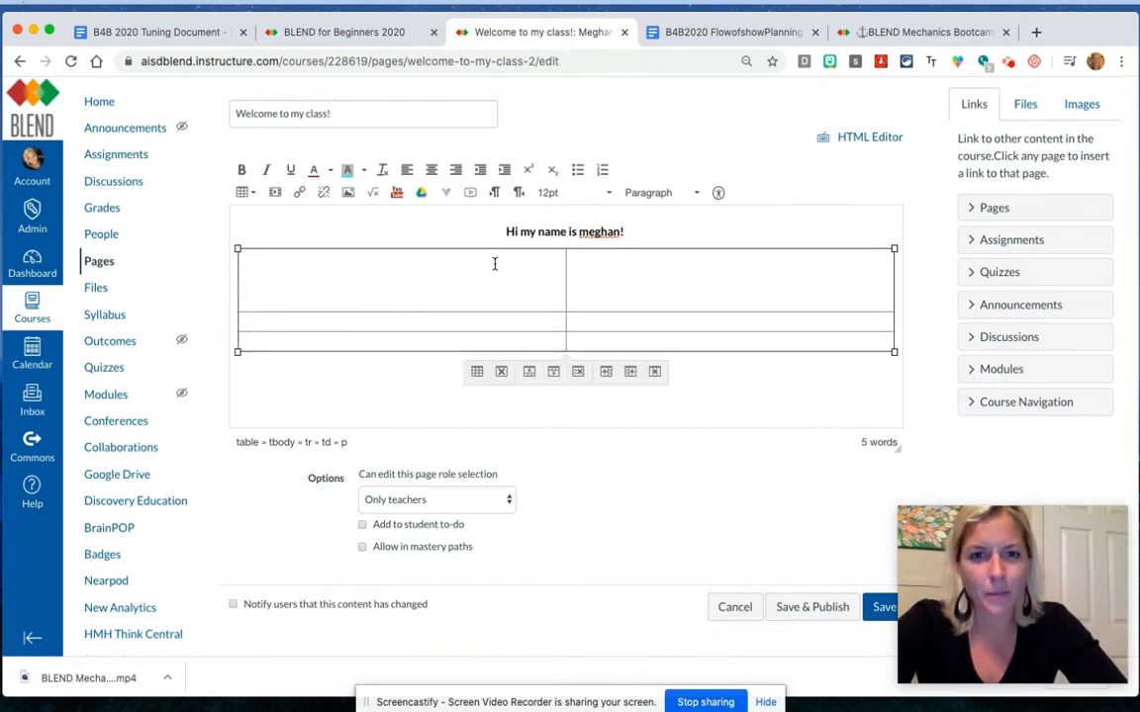
# - Upload June 11th Fine Arts Event.png from the Desktop to My files as the image for the table's first cell
pyautogui.click(349, 193)
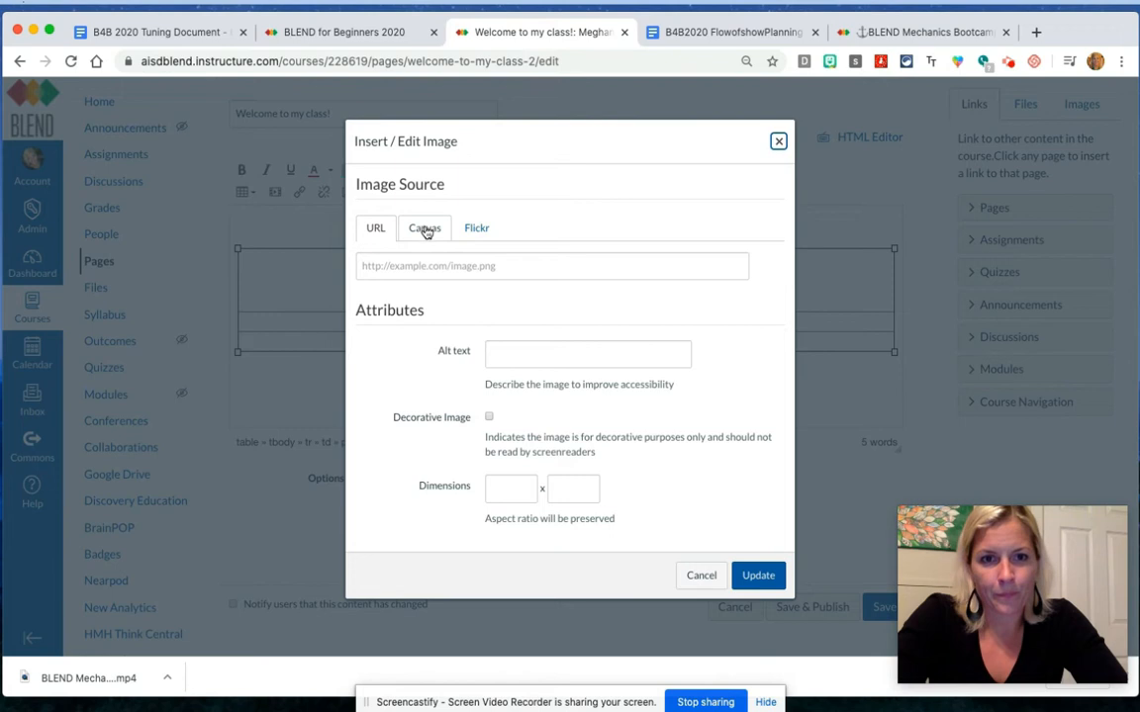
pyautogui.click(427, 230)
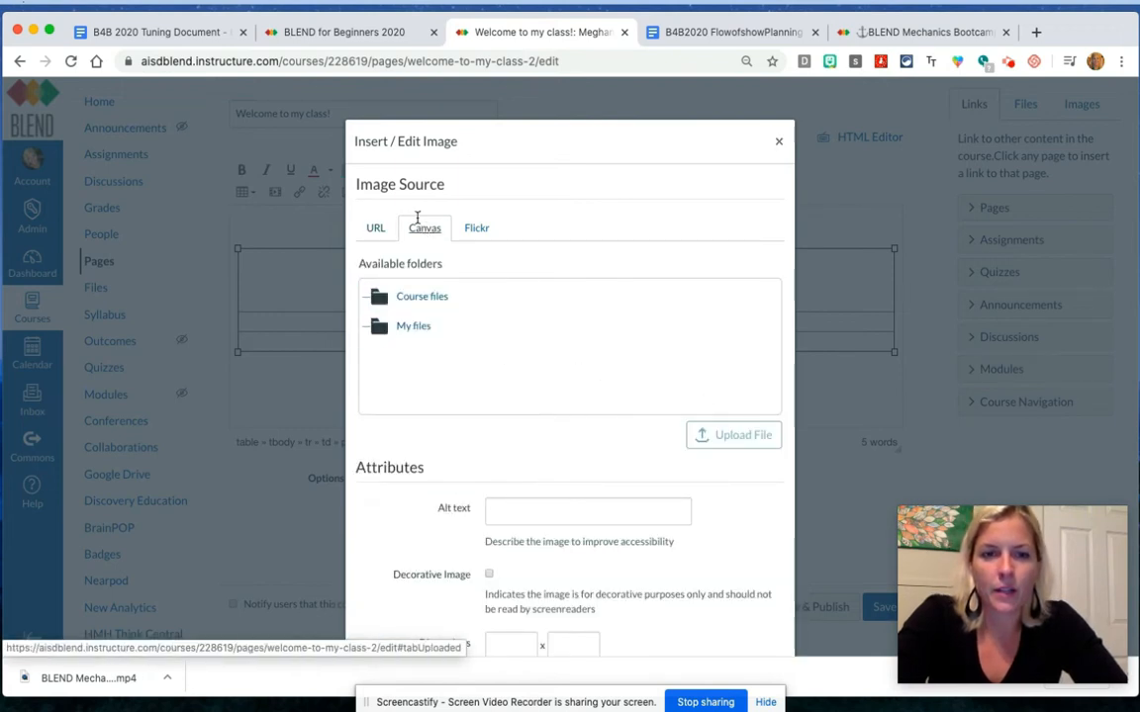
pyautogui.click(535, 297)
pyautogui.click(455, 327)
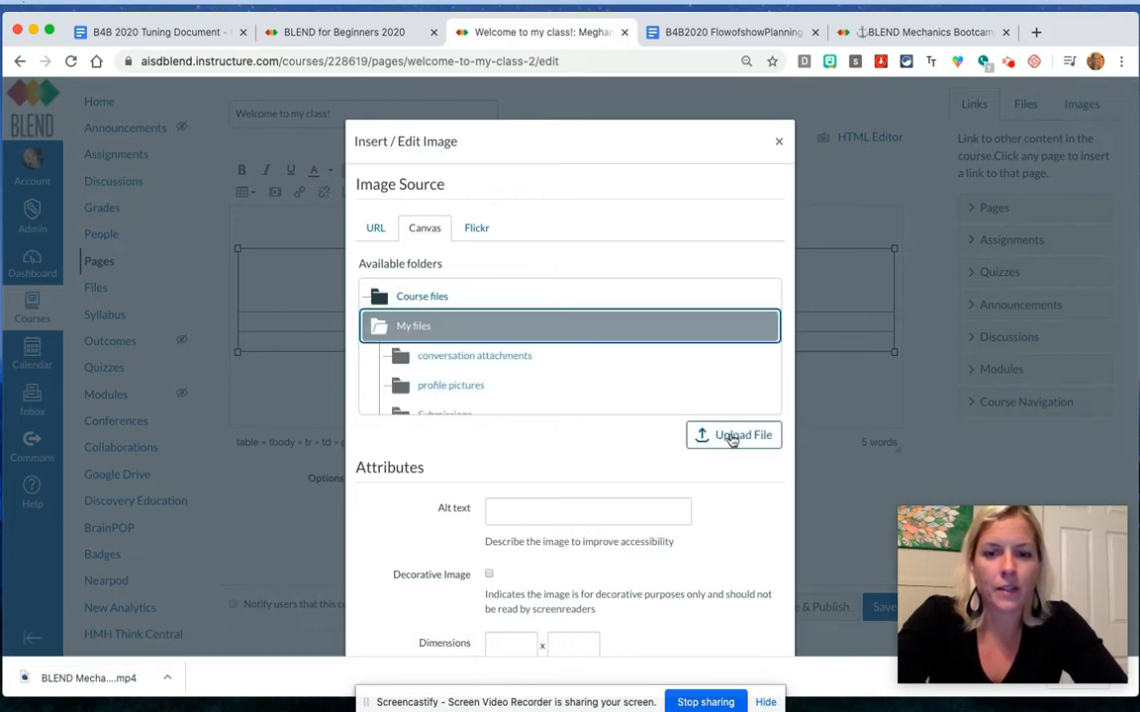
pyautogui.click(732, 435)
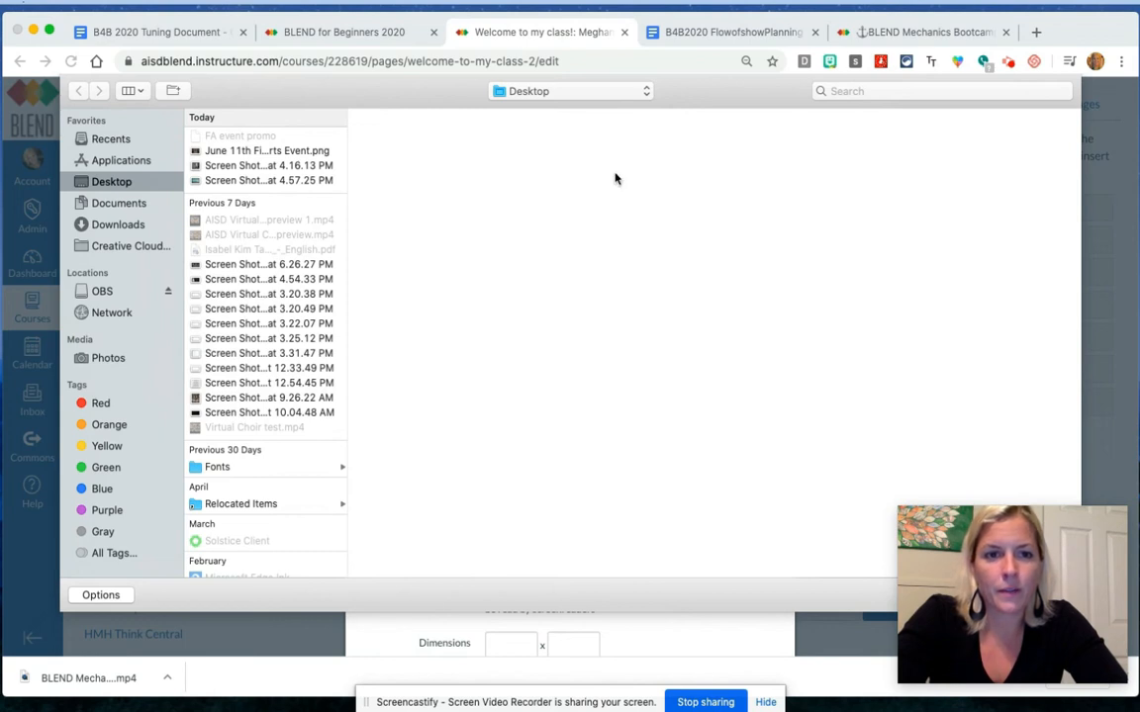
pyautogui.click(254, 150)
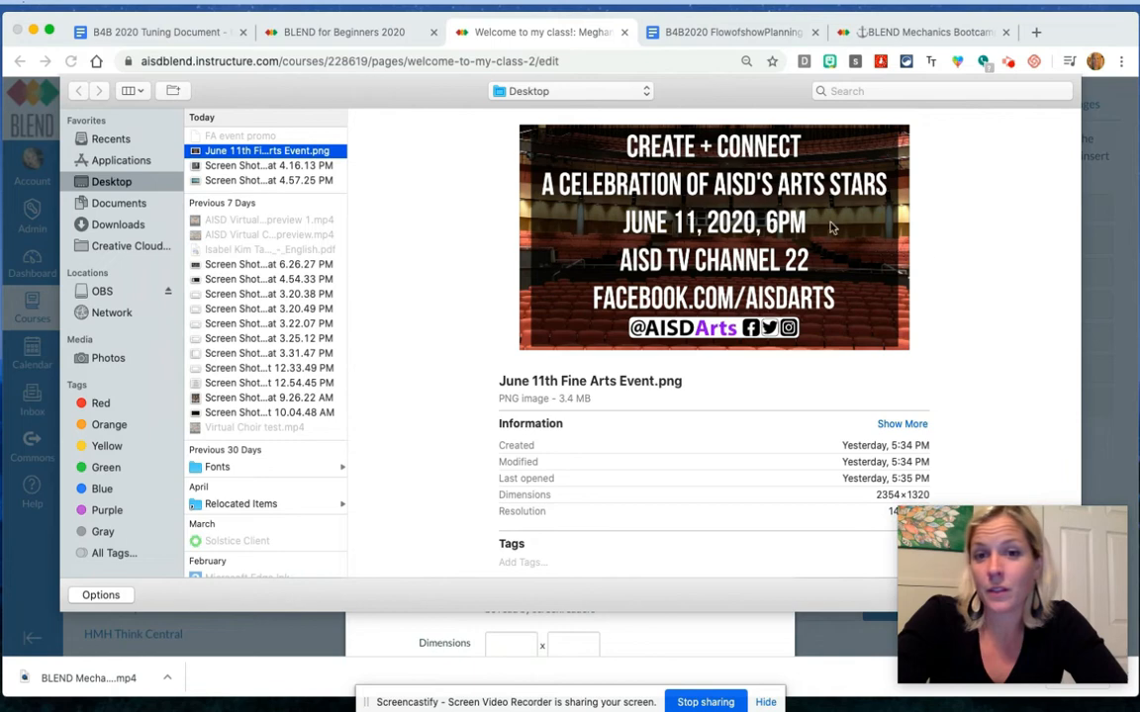
pyautogui.moveTo(1000, 564); pyautogui.dragTo(1044, 556)
pyautogui.click(1035, 595)
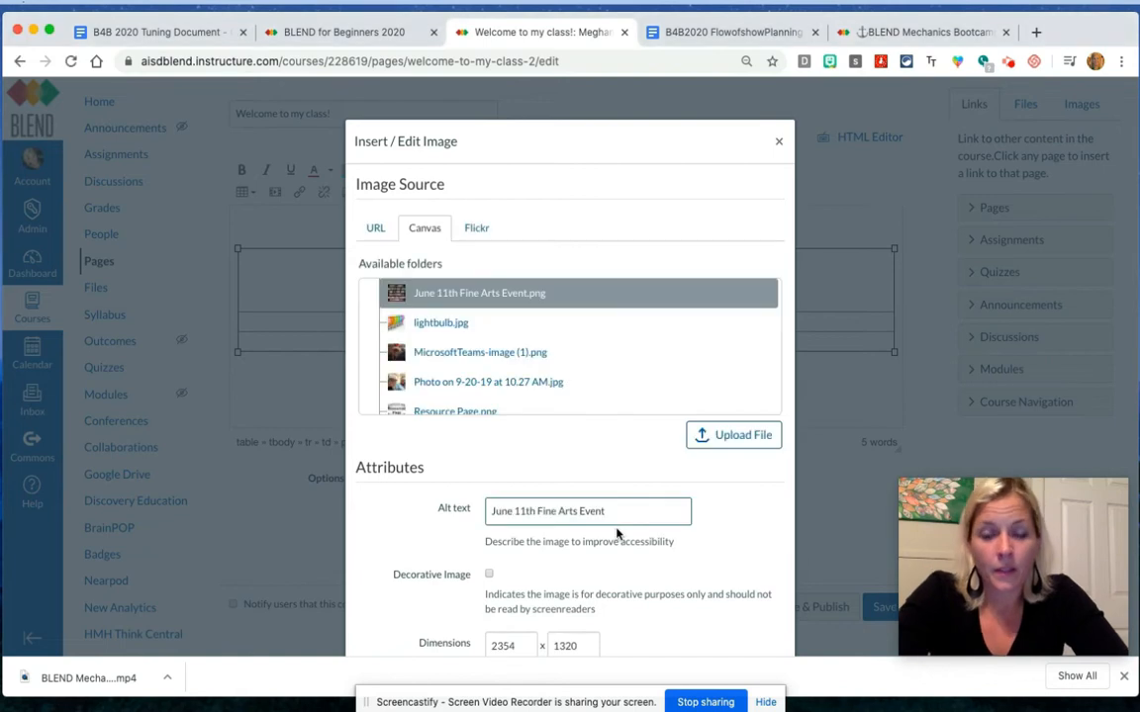
# - Set the image's alt text to "Information about June 11th Fine Arts Event" and insert the image into the table
pyautogui.moveTo(609, 517); pyautogui.dragTo(438, 484)
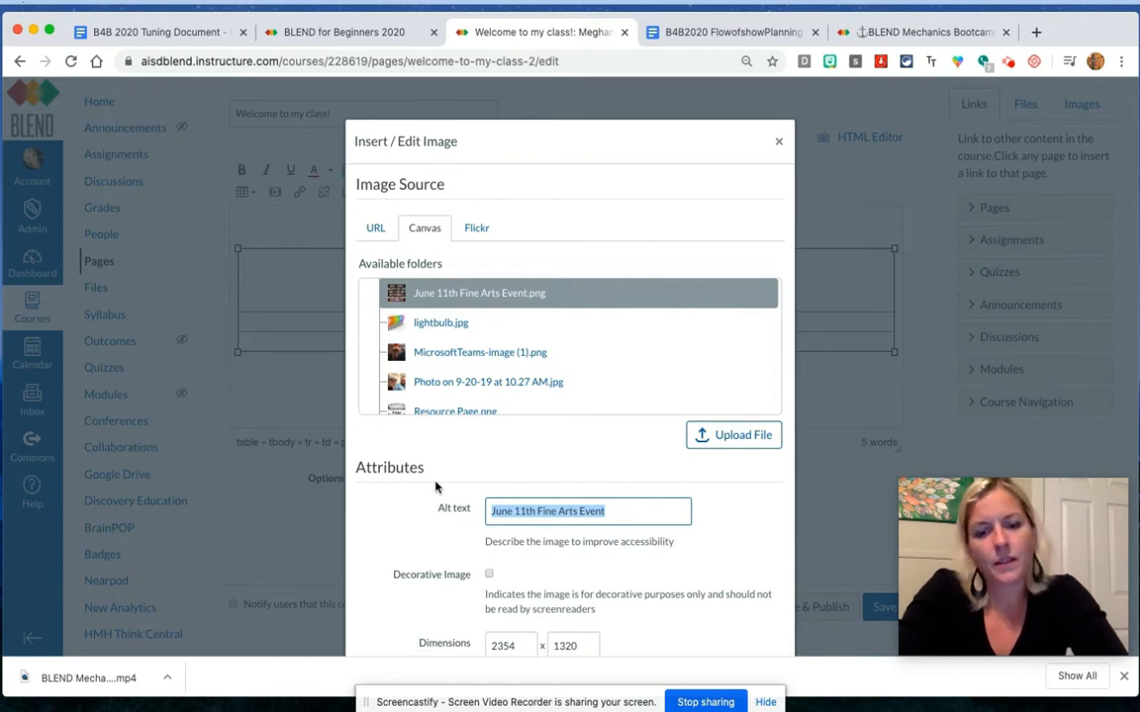
pyautogui.write('Information about')
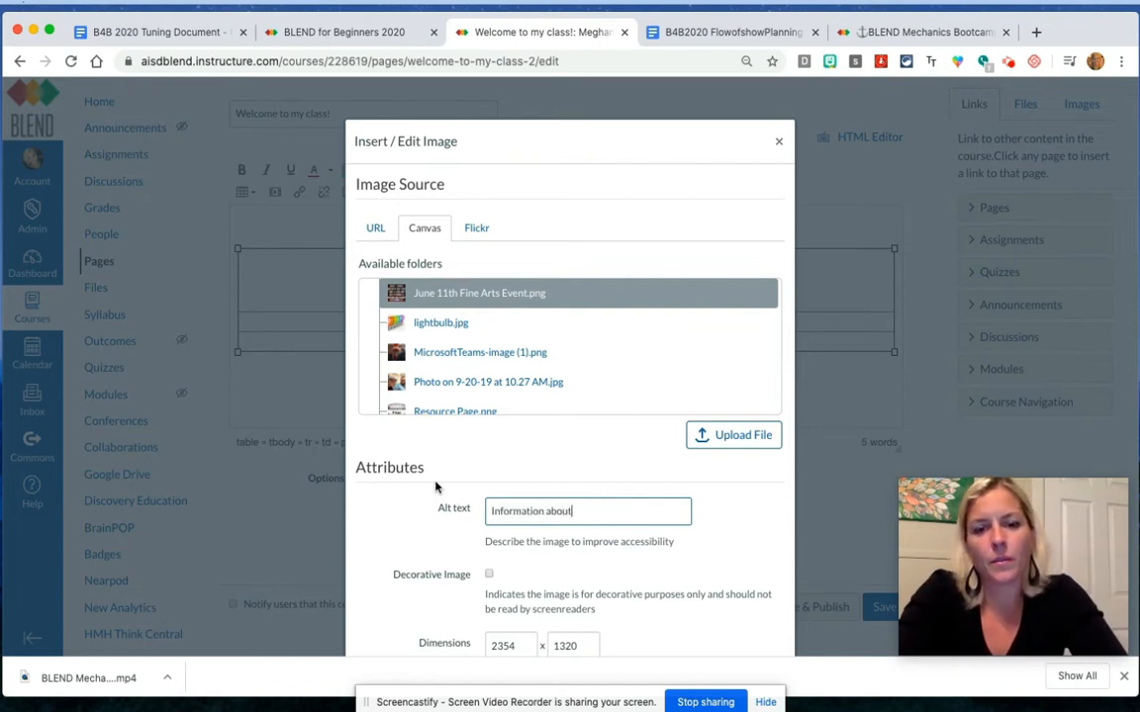
pyautogui.write(' June 11th Fin')
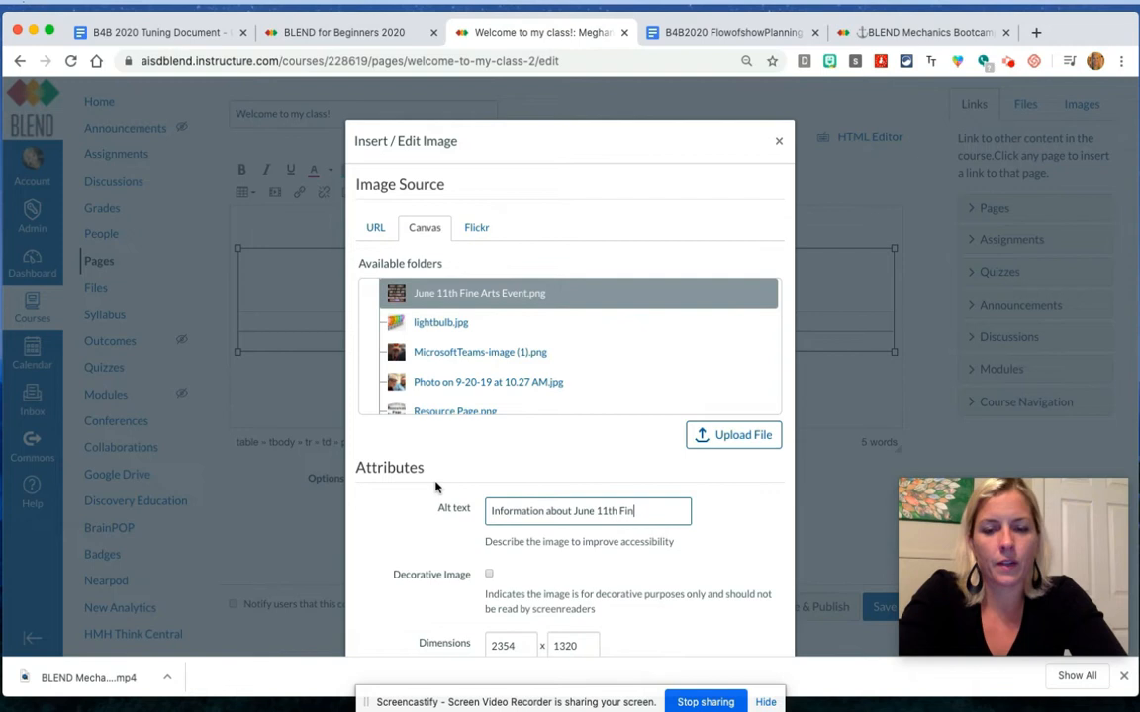
pyautogui.write('e Arts Event')
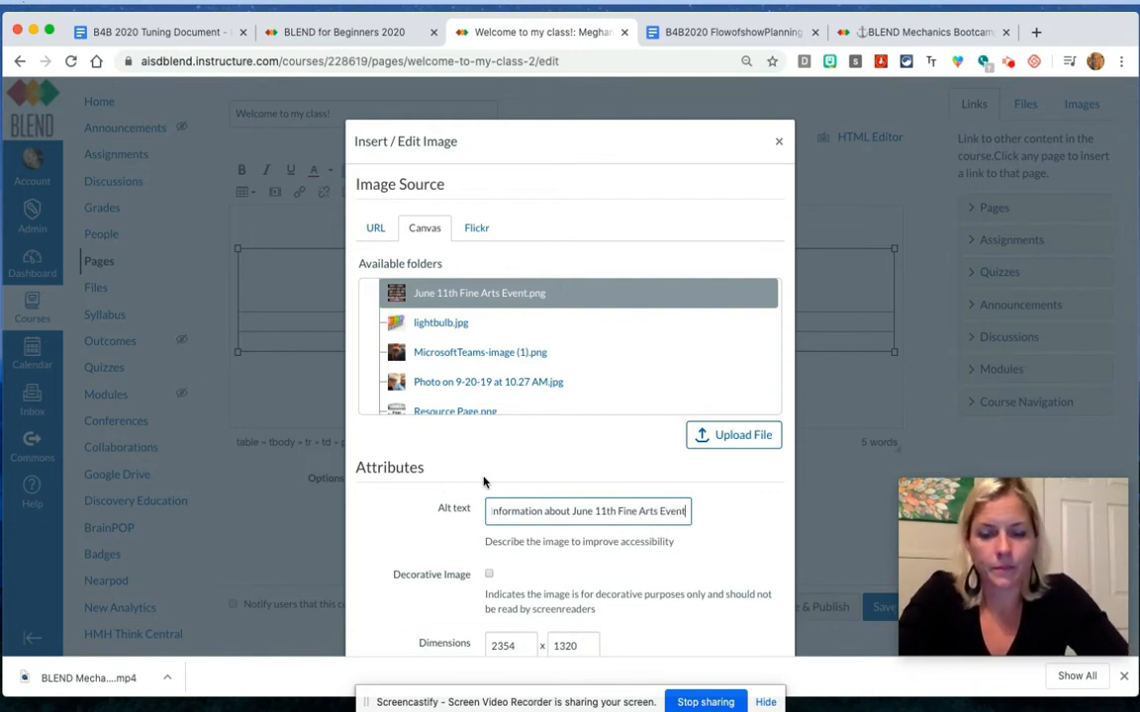
pyautogui.scroll(-2, 483, 478)
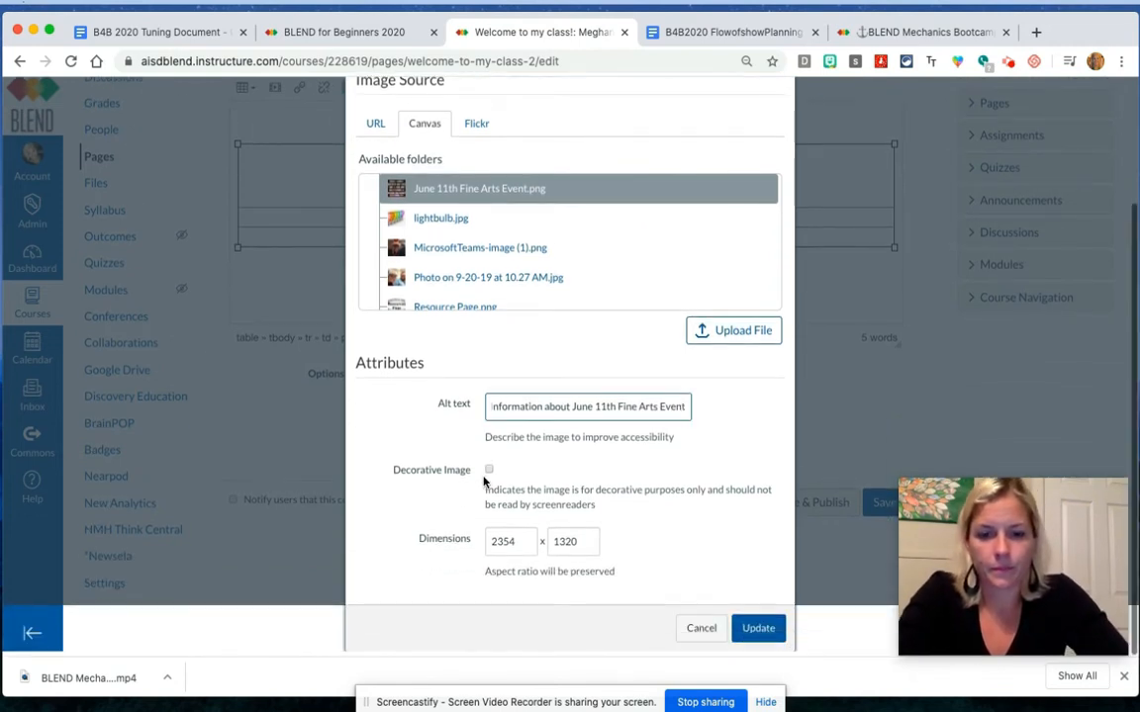
pyautogui.click(758, 633)
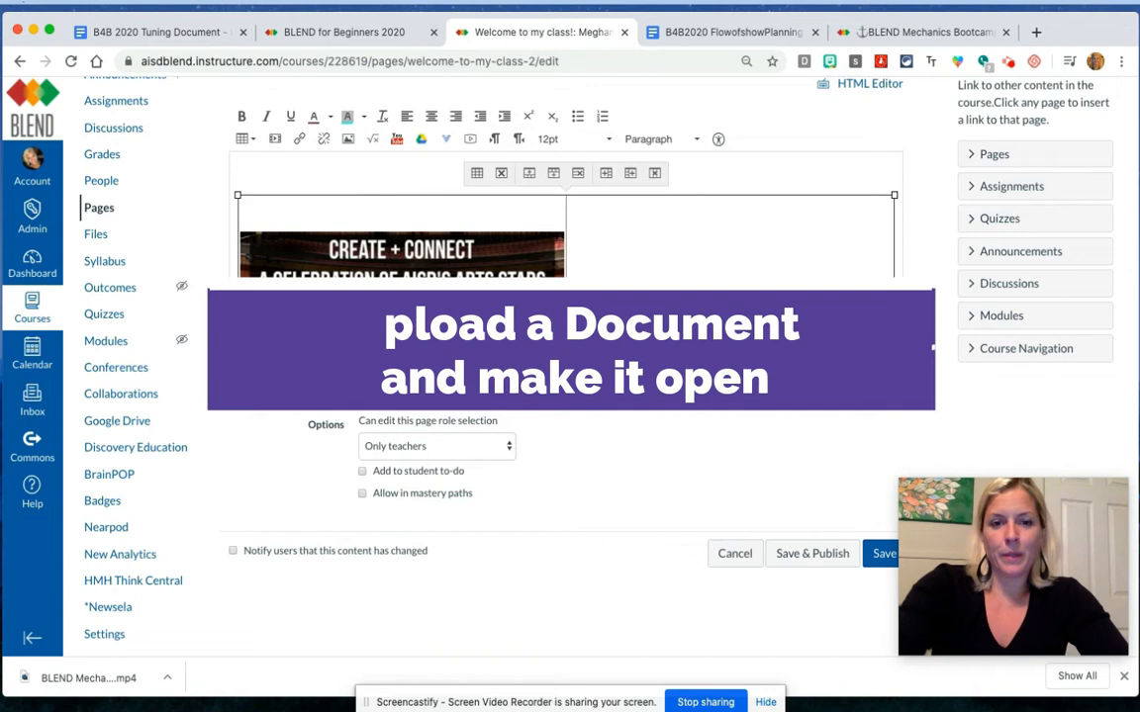
# - With the cursor in the table's top-right cell, show the course files and start a new file upload
pyautogui.scroll(-3, 619, 294)
pyautogui.scroll(3, 620, 294)
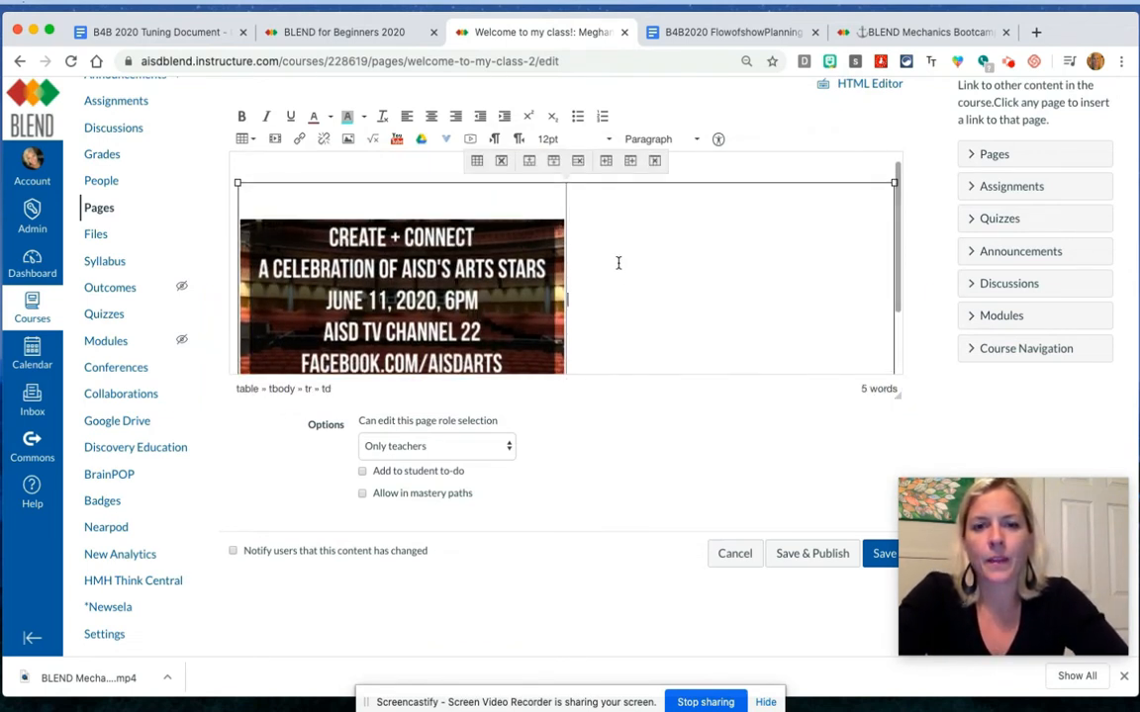
pyautogui.scroll(1, 618, 267)
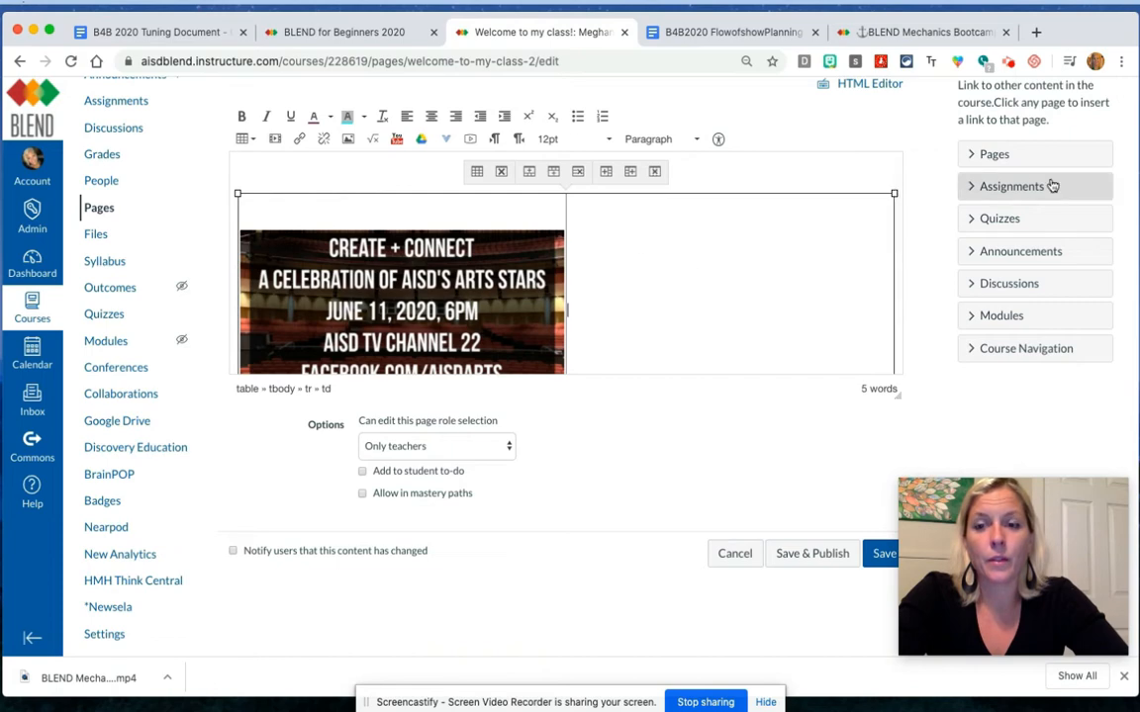
pyautogui.scroll(3, 1051, 186)
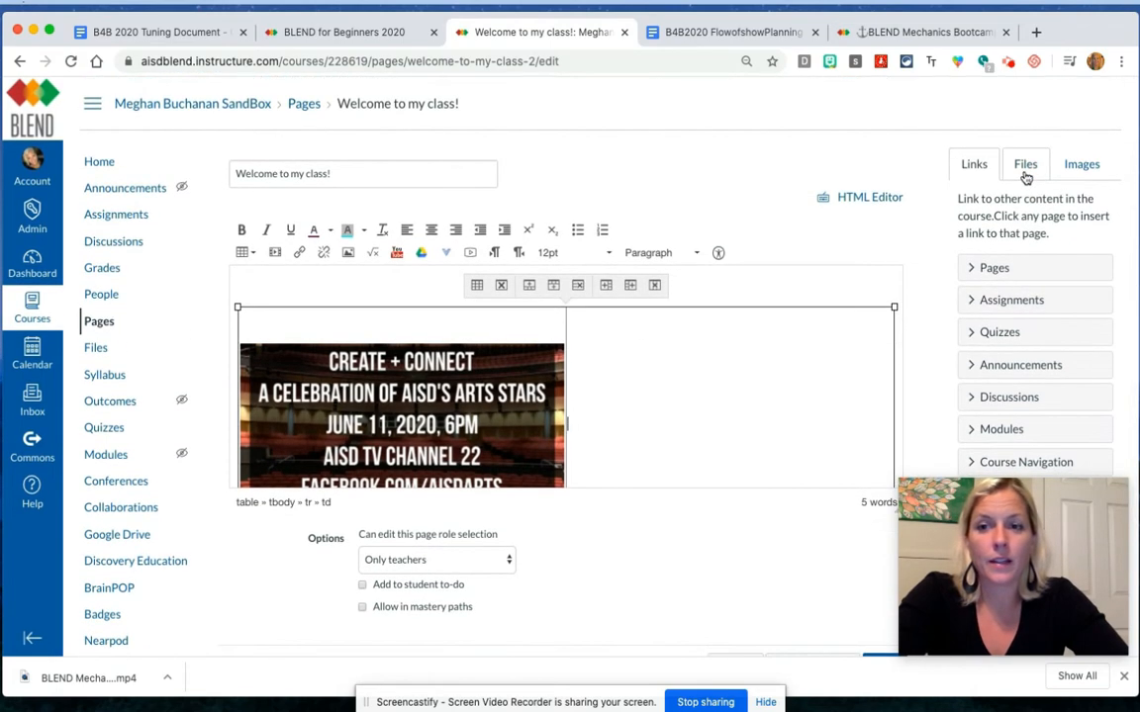
pyautogui.click(1026, 168)
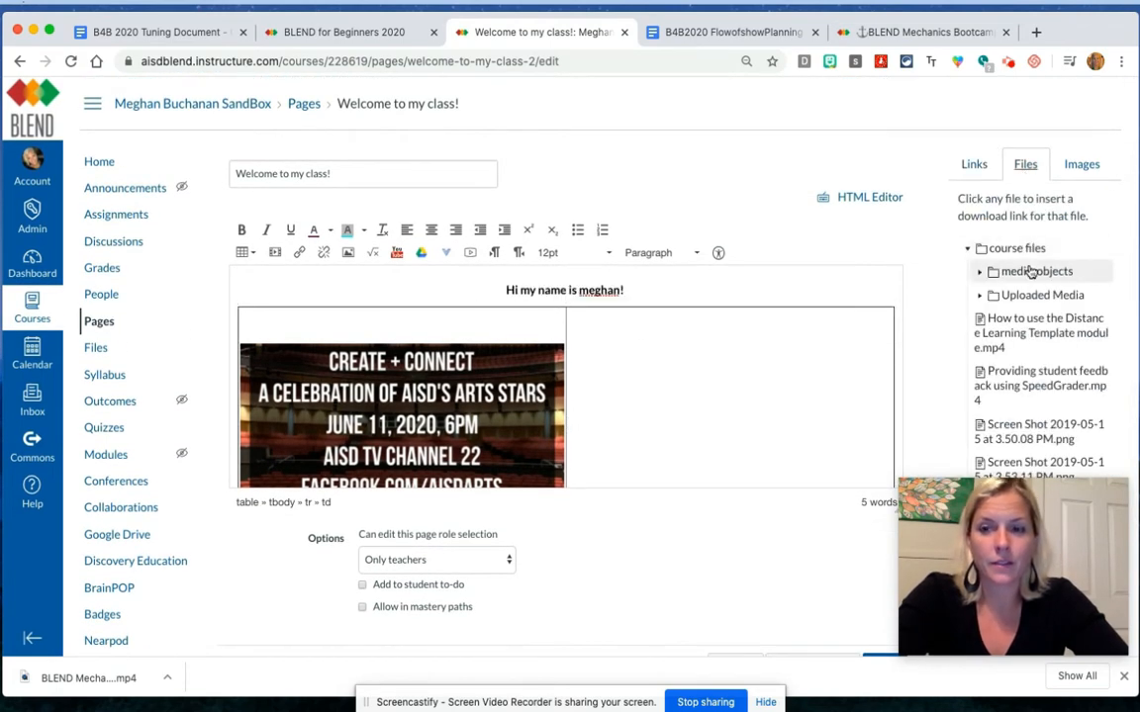
pyautogui.scroll(-3, 1019, 262)
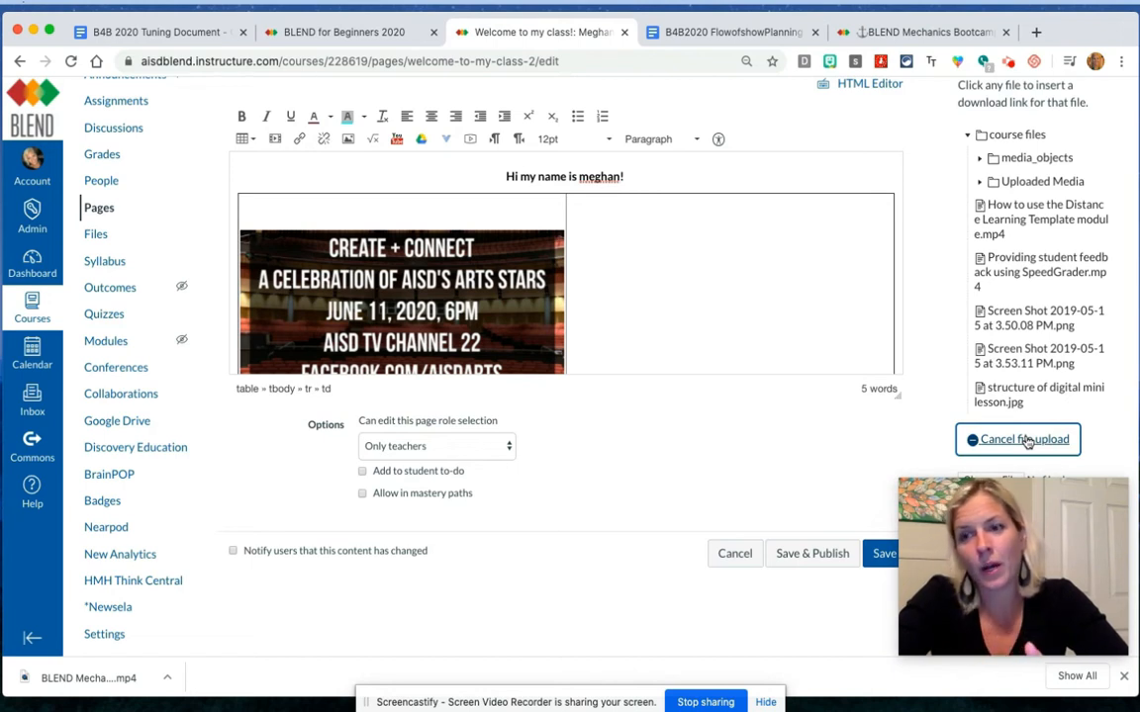
pyautogui.click(1025, 440)
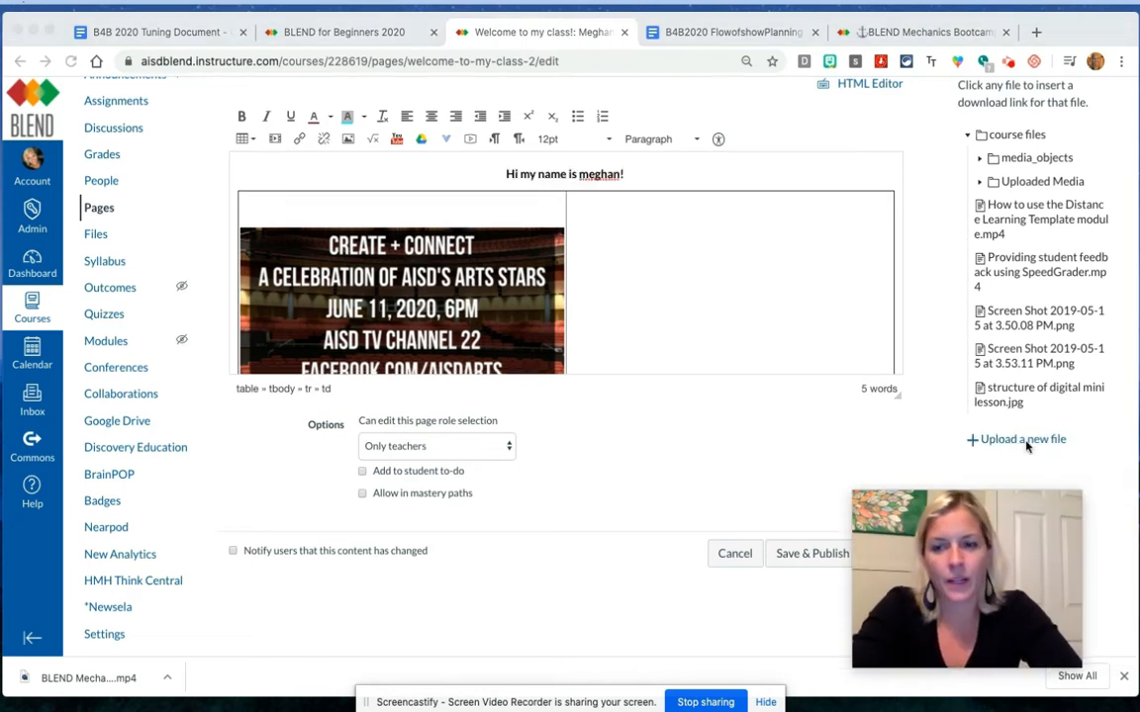
pyautogui.click(1018, 441)
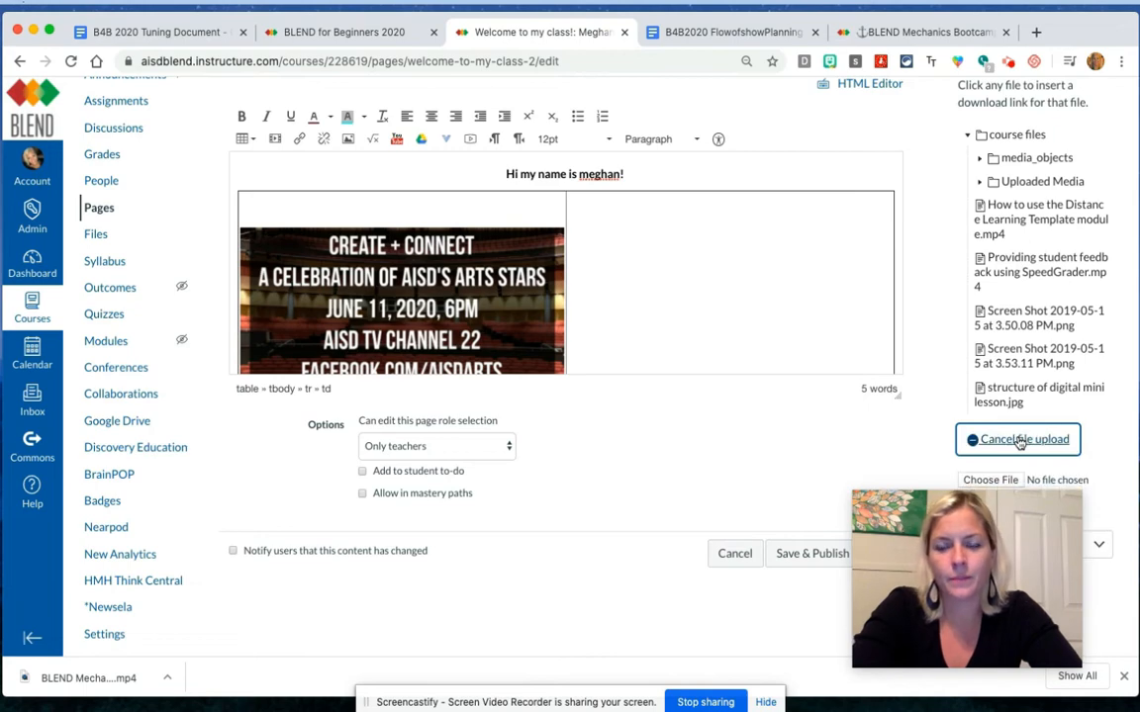
# - Upload I_love_my_love_try_3_WITH_COVER.pdf from Documents to the course files folder, linking it in the table's top-right cell
pyautogui.click(984, 479)
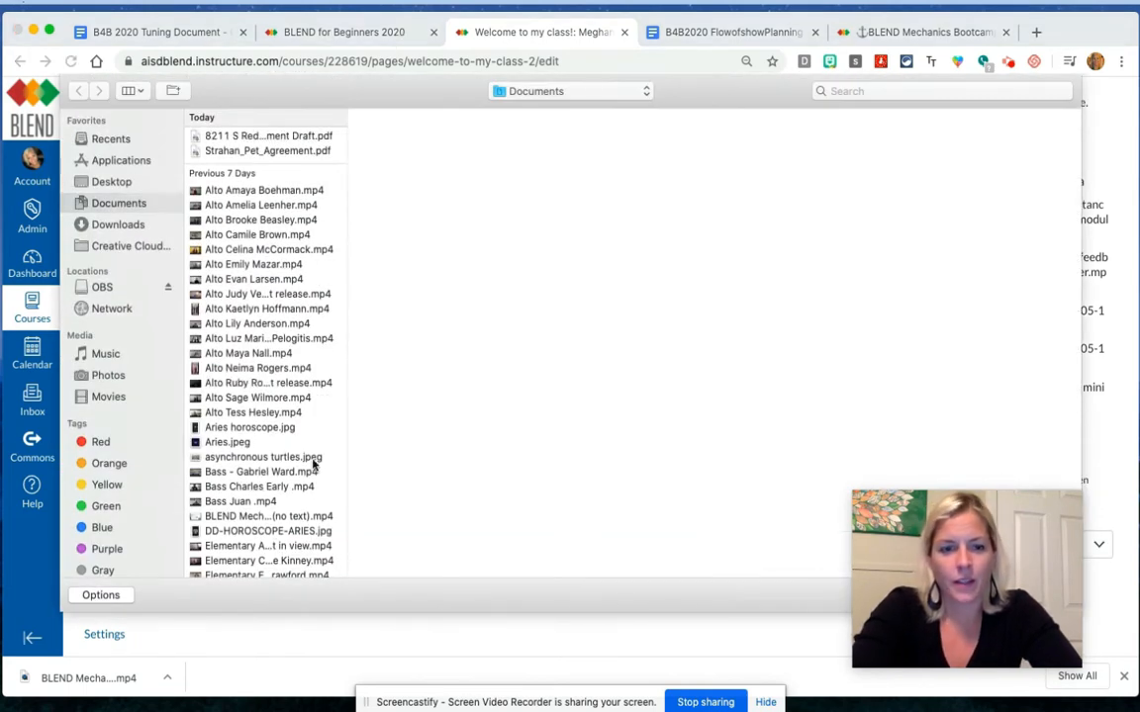
pyautogui.scroll(-10, 278, 539)
pyautogui.scroll(-2, 278, 539)
pyautogui.scroll(-15, 288, 450)
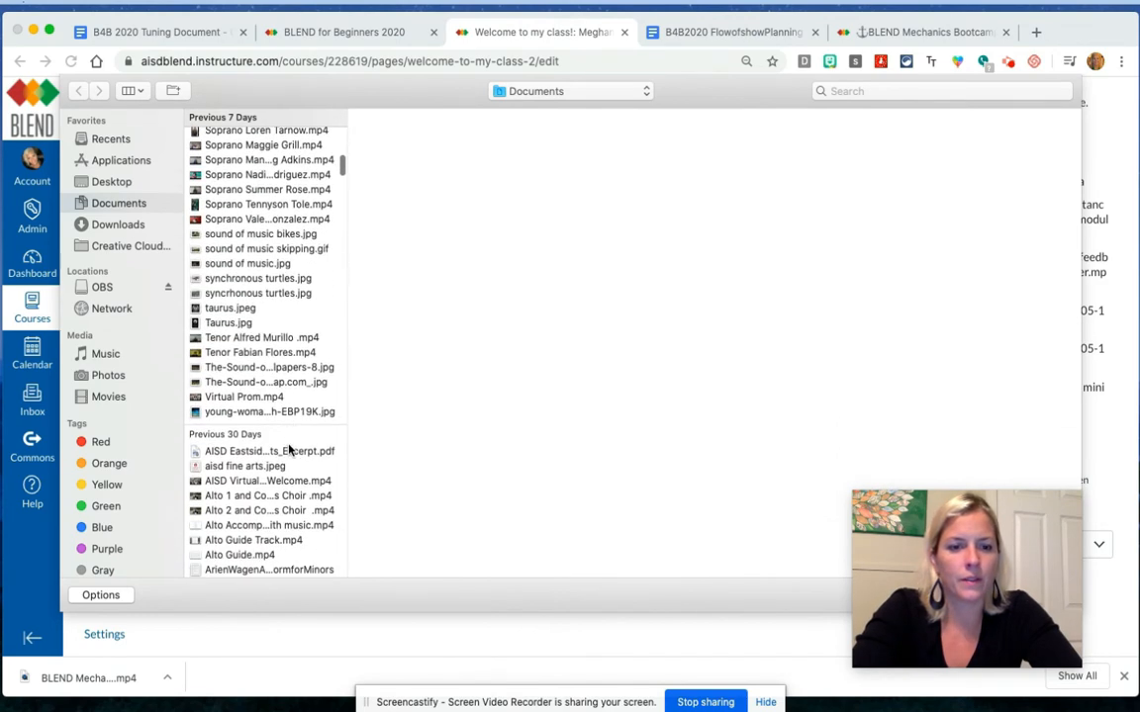
pyautogui.scroll(-5, 289, 450)
pyautogui.scroll(-2, 289, 450)
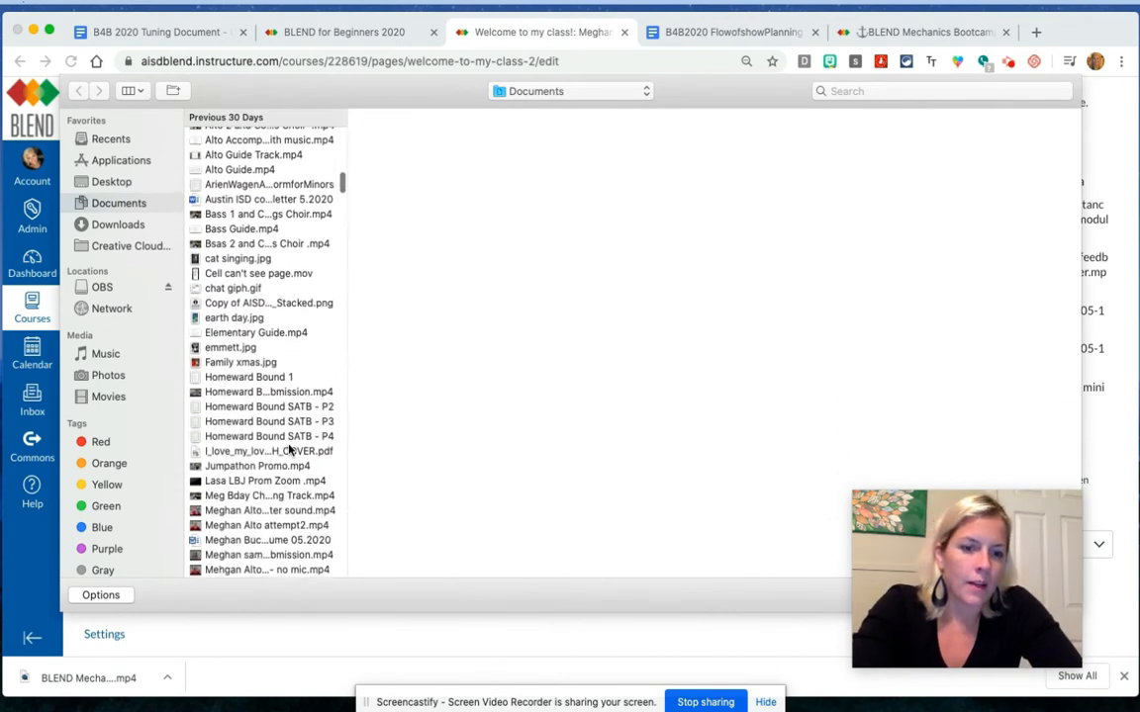
pyautogui.click(289, 450)
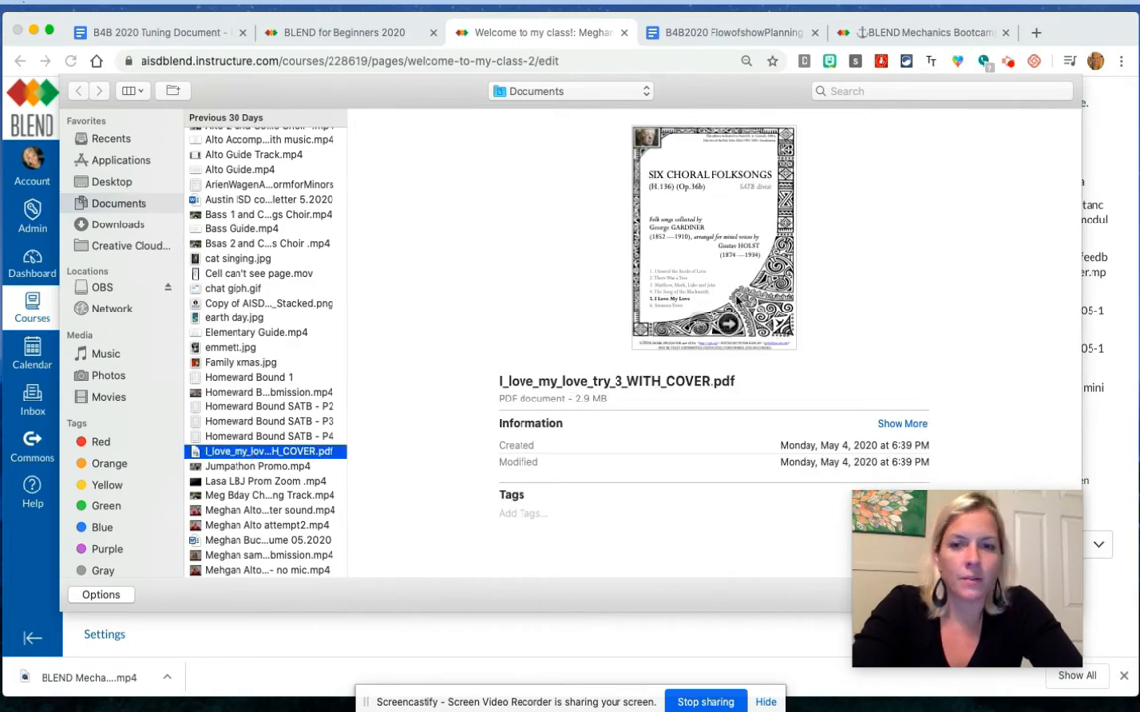
pyautogui.moveTo(984, 555); pyautogui.dragTo(851, 542)
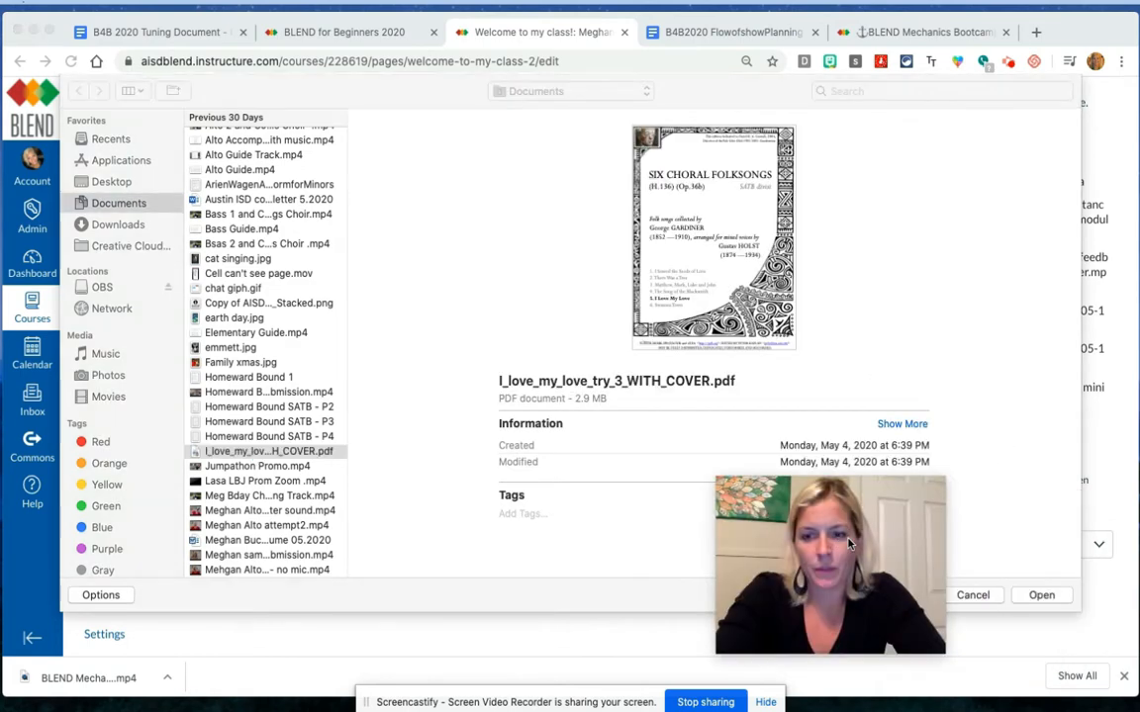
pyautogui.click(1041, 594)
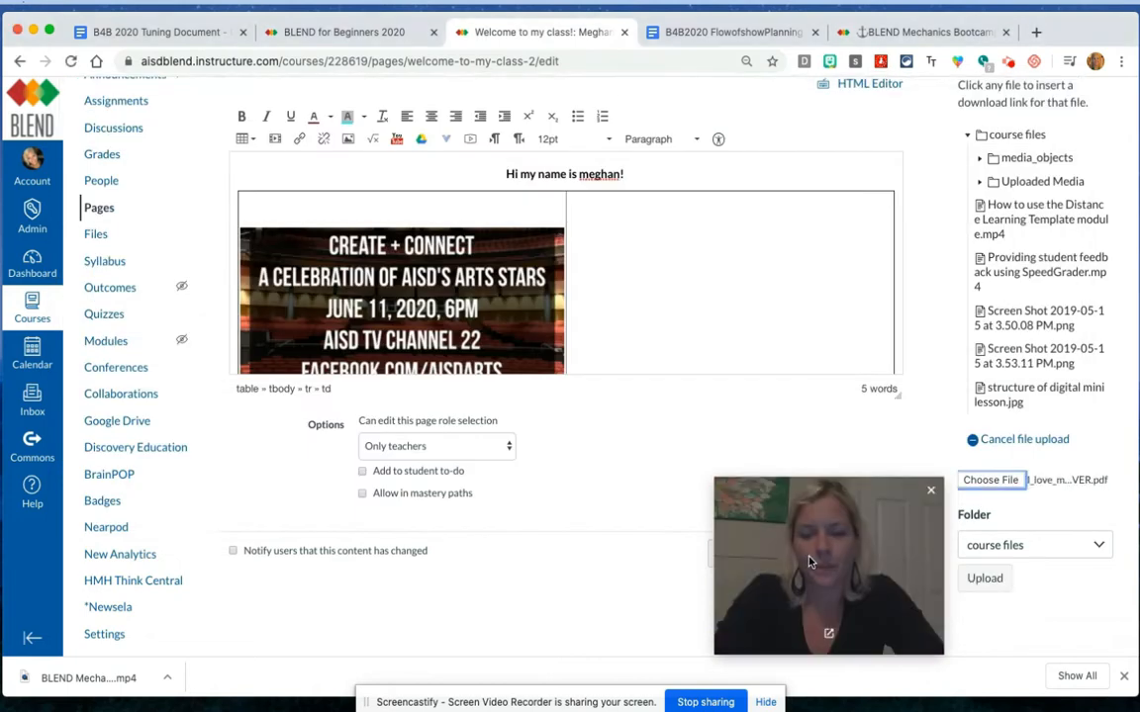
pyautogui.click(982, 584)
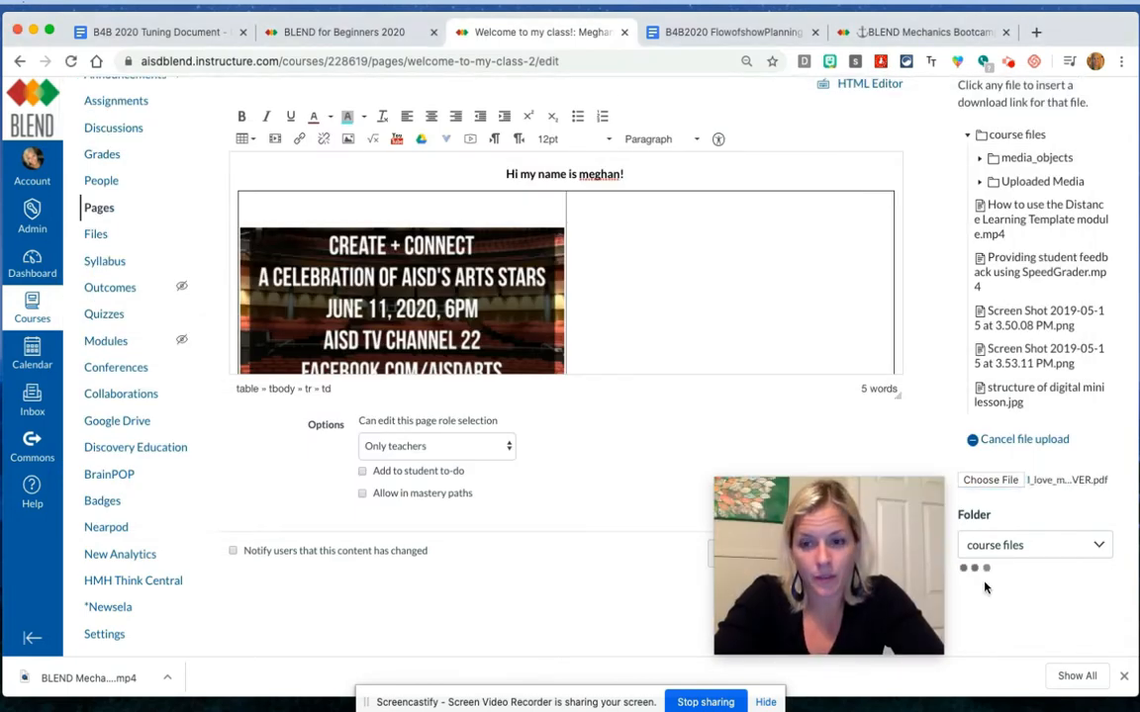
pyautogui.moveTo(801, 552); pyautogui.dragTo(978, 551)
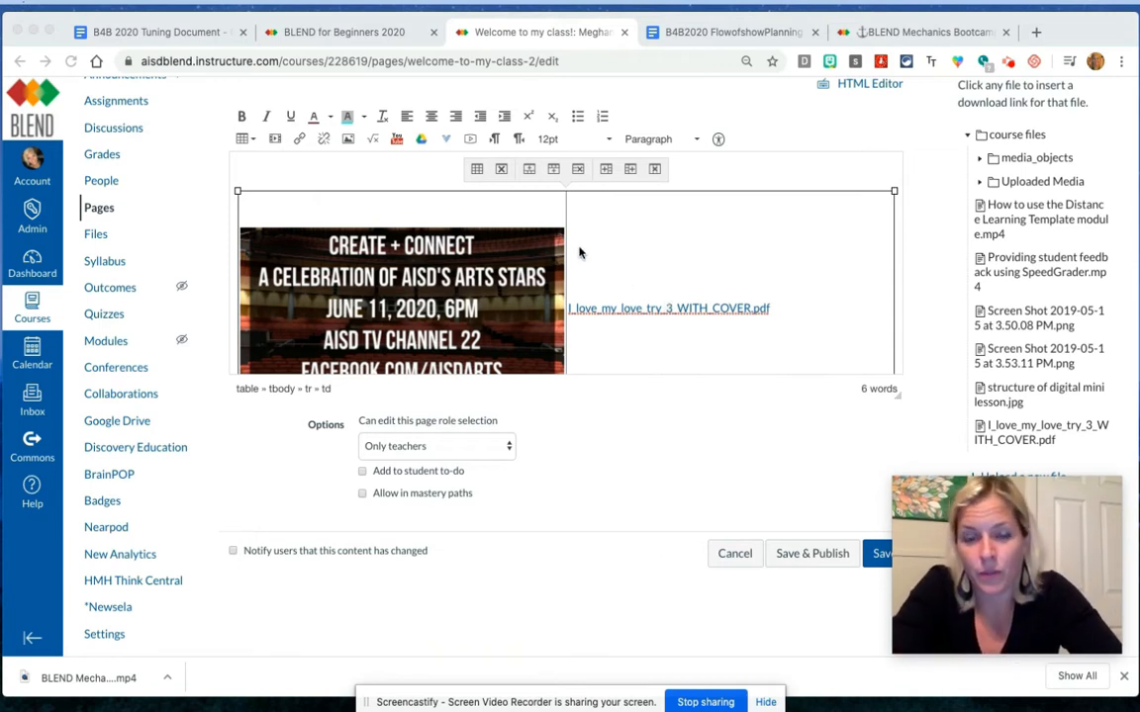
# - Set the I_love_my_love_try_3_WITH_COVER.pdf link in the table to auto-open its inline preview and update the link
pyautogui.click(668, 318)
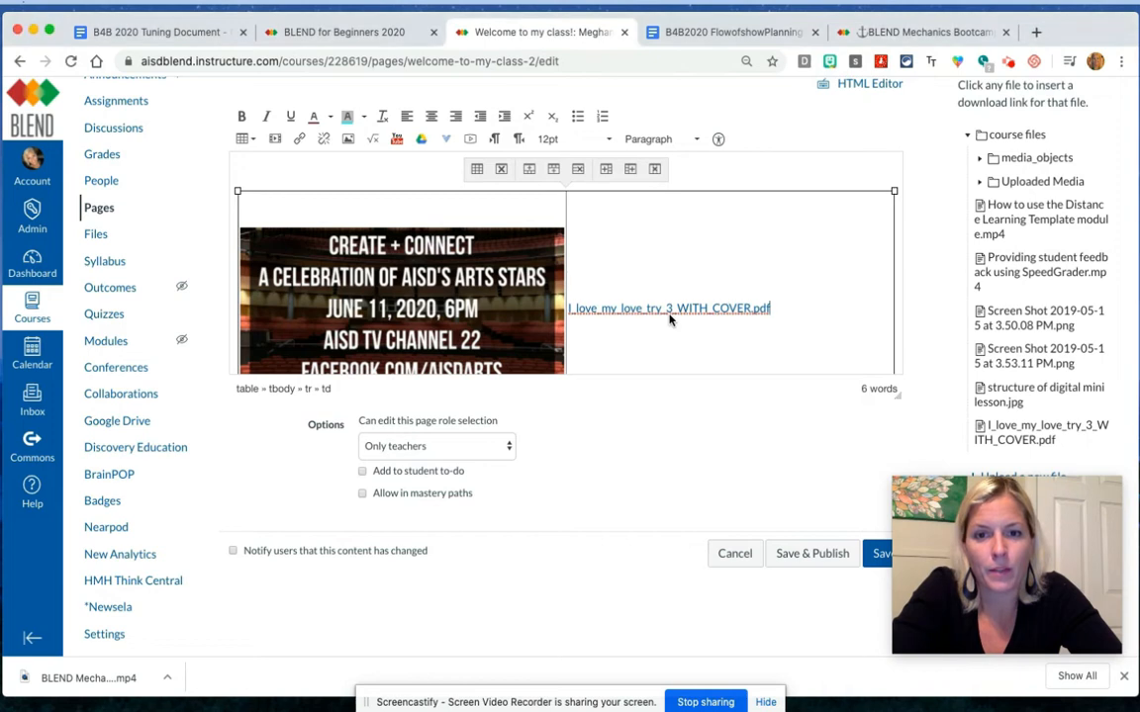
pyautogui.click(666, 309)
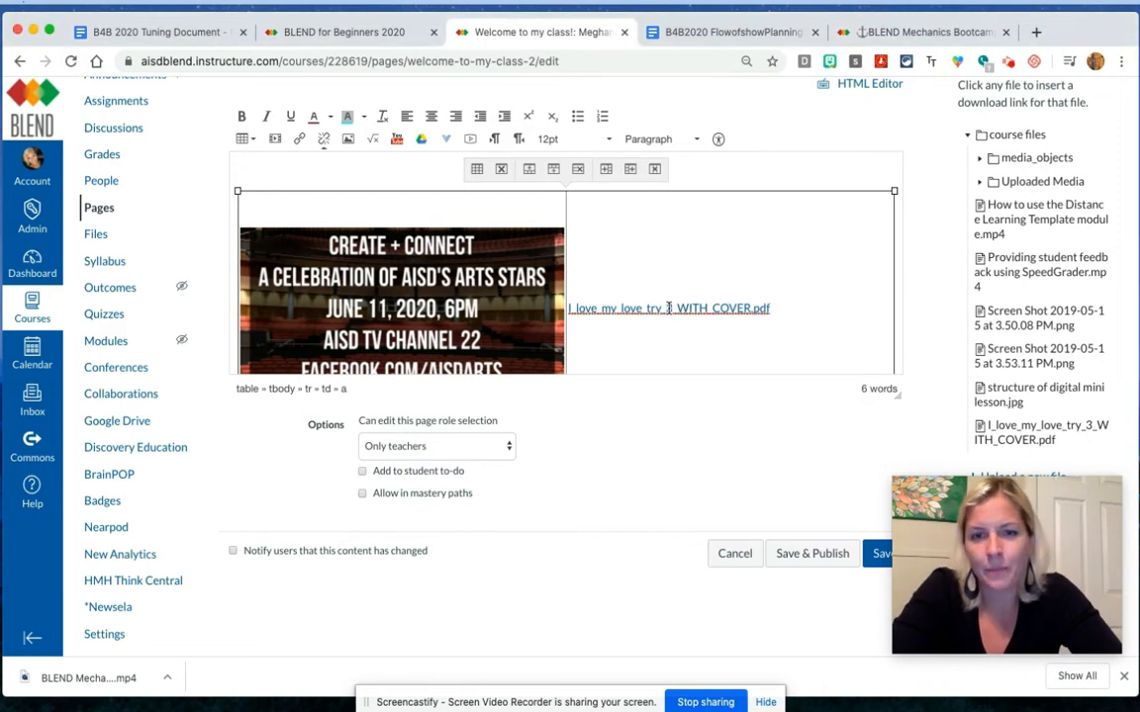
pyautogui.click(300, 142)
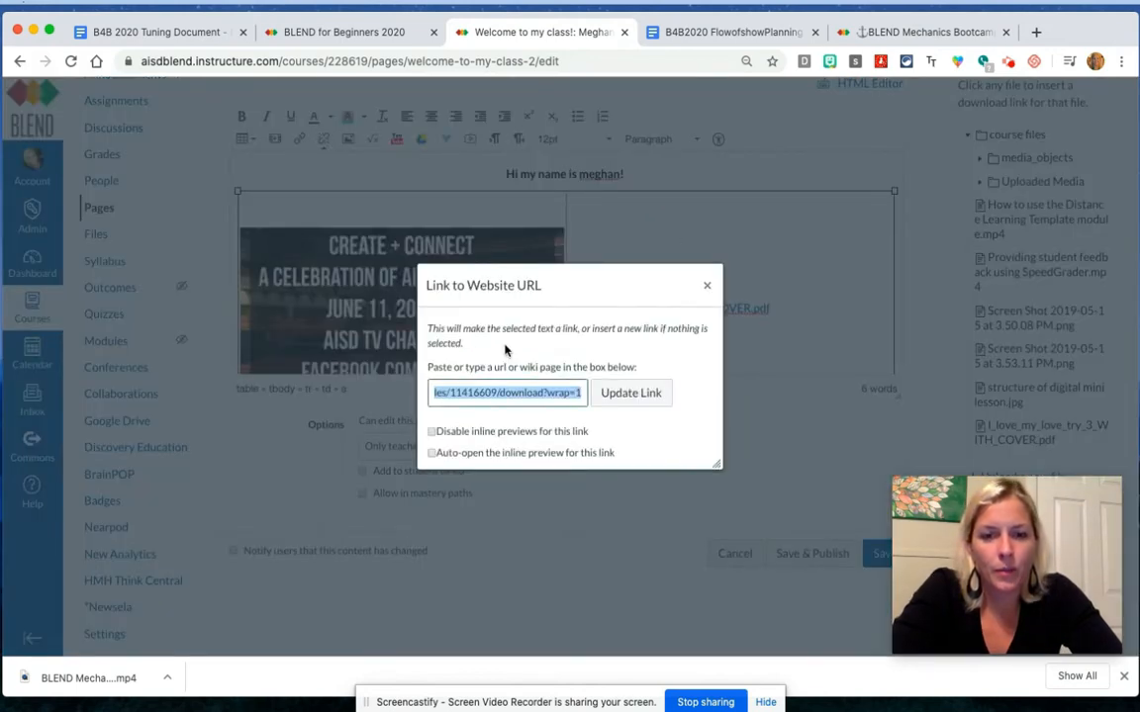
pyautogui.click(433, 453)
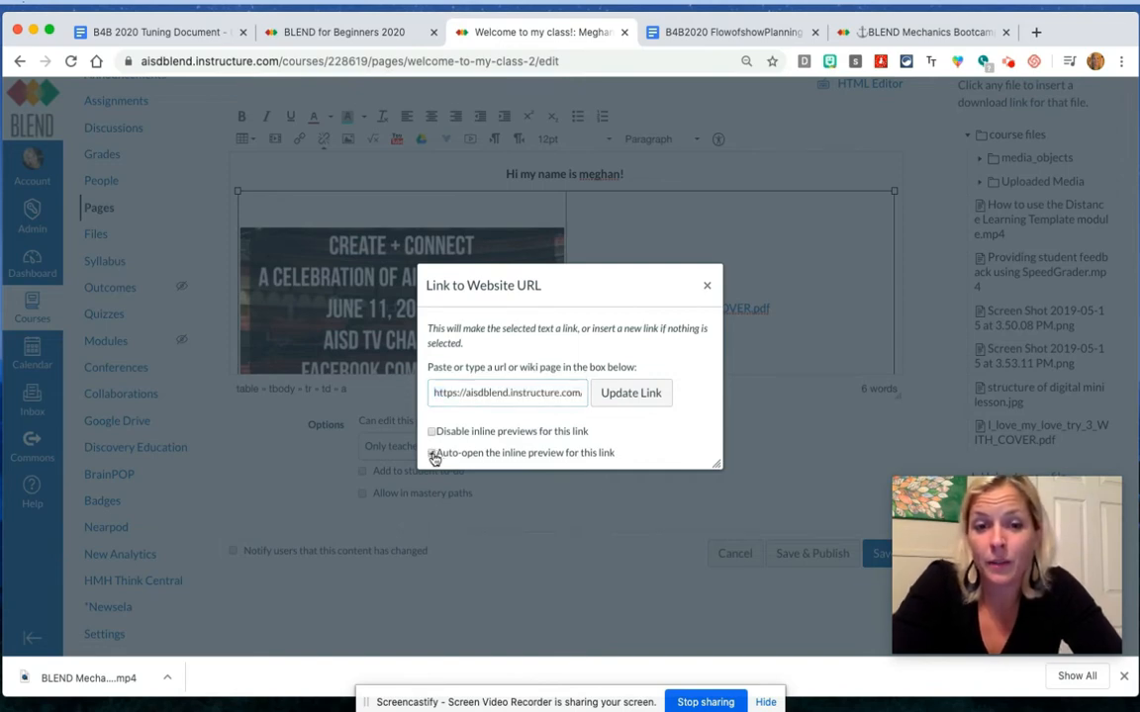
pyautogui.click(648, 393)
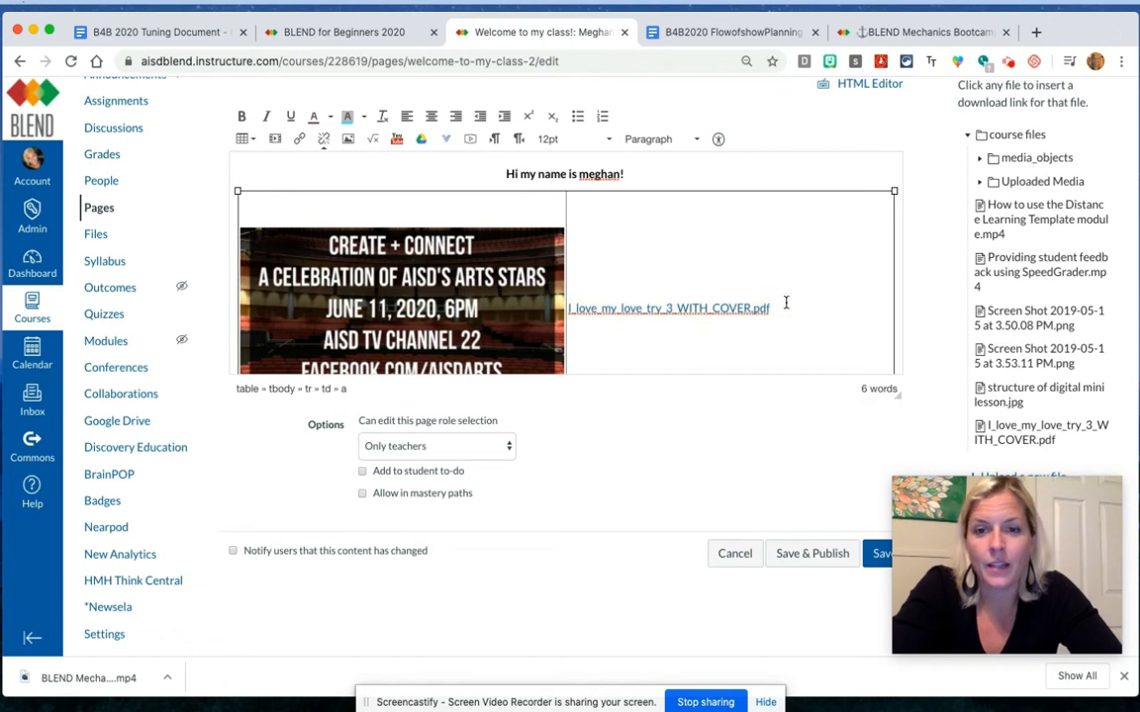
# - Save the welcome page and look through the PDF's inline preview in the table's top-right cell
pyautogui.click(878, 553)
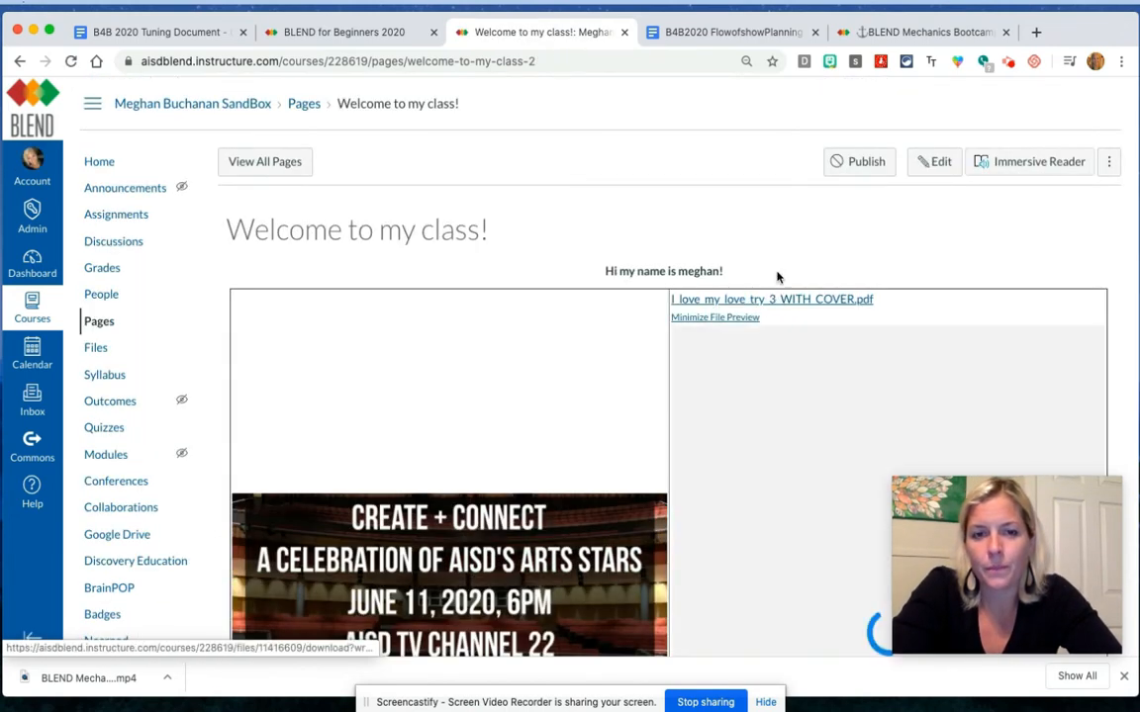
pyautogui.scroll(-3, 778, 277)
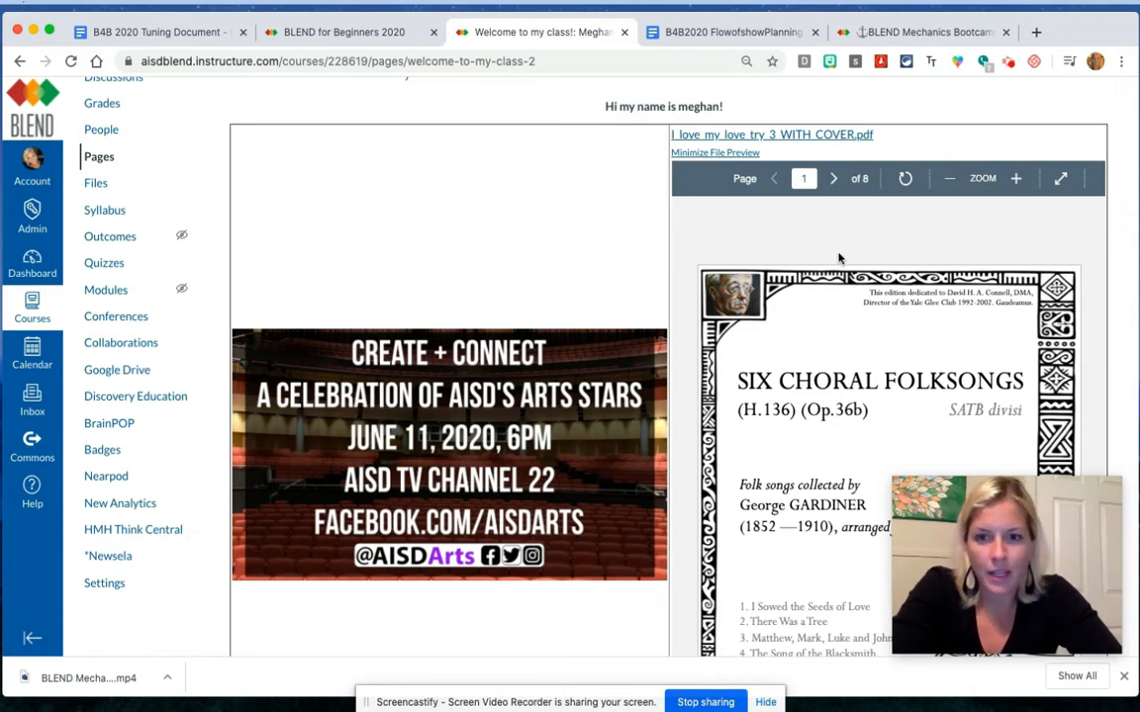
pyautogui.scroll(-10, 838, 258)
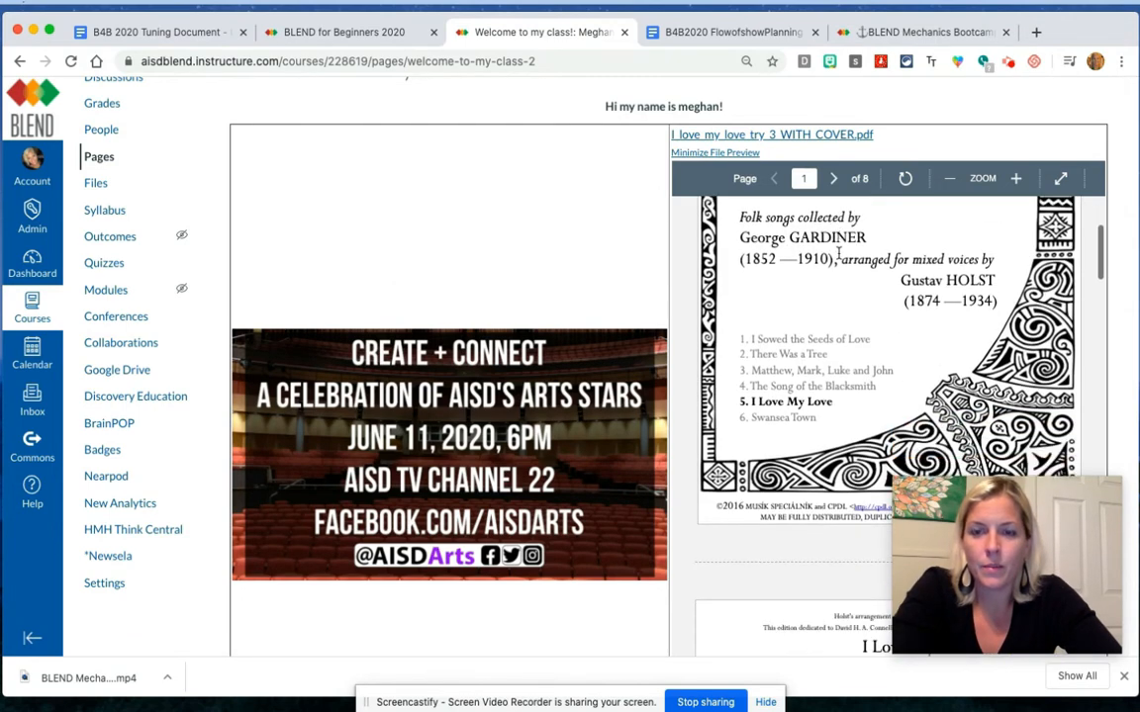
pyautogui.scroll(10, 838, 258)
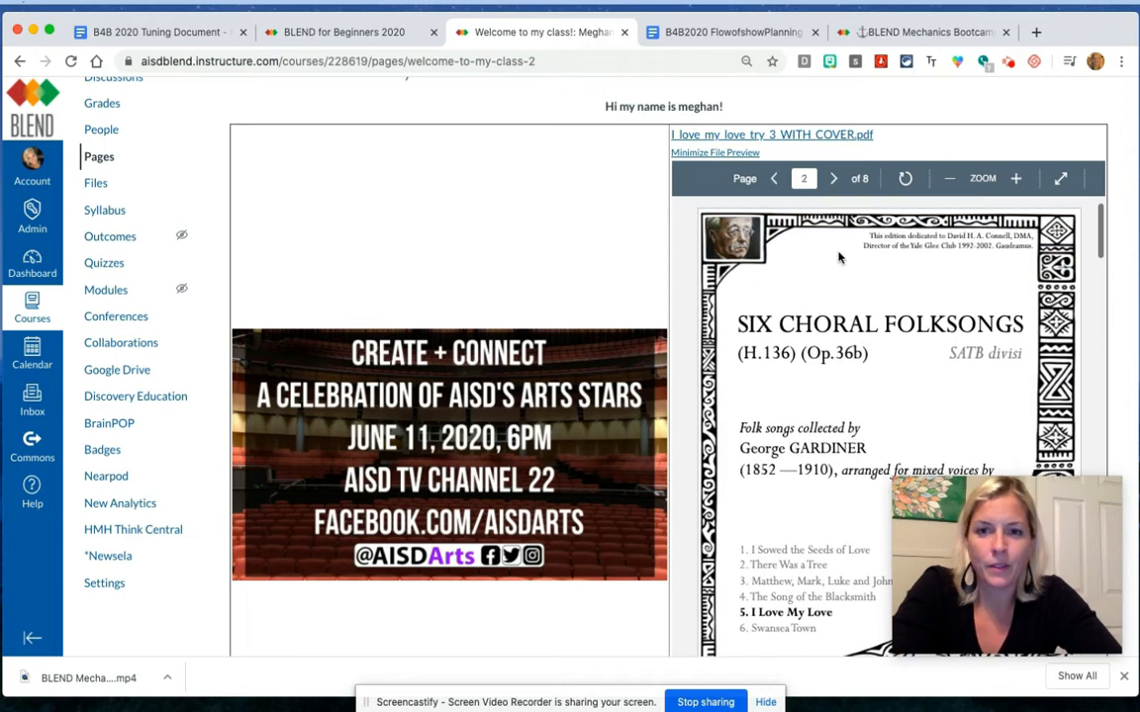
pyautogui.scroll(4, 963, 148)
# - Reopen the welcome page for editing and open the media recorder with the cursor in the table's second-row left cell
pyautogui.click(939, 170)
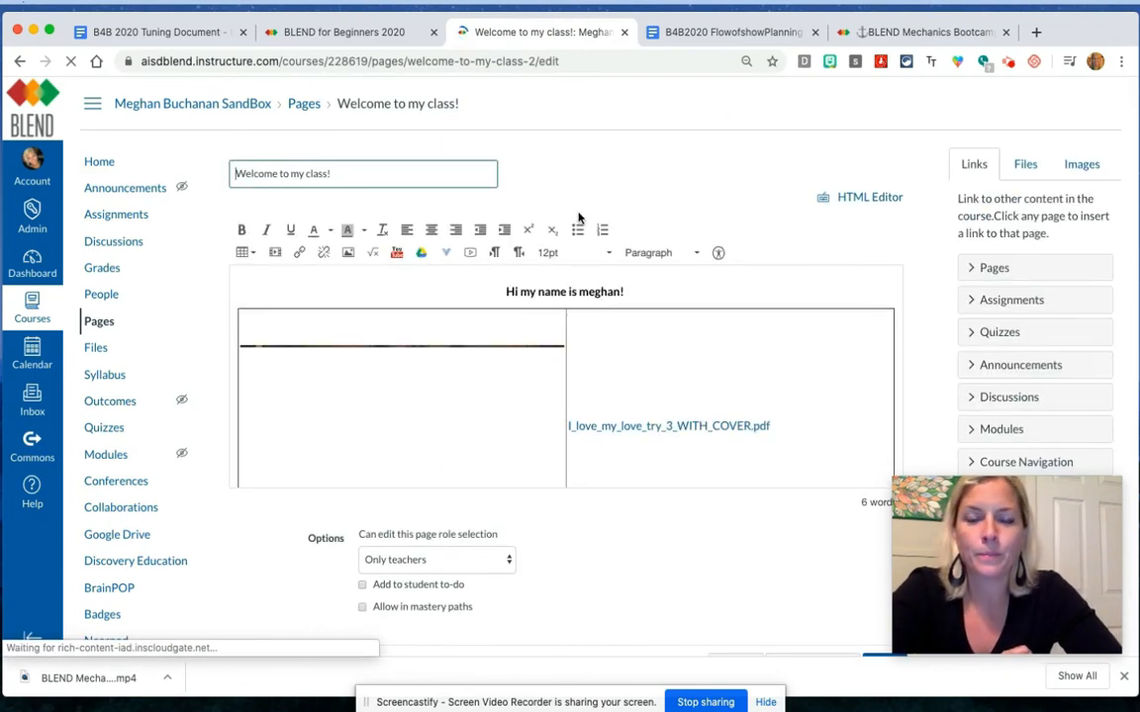
pyautogui.scroll(-3, 575, 247)
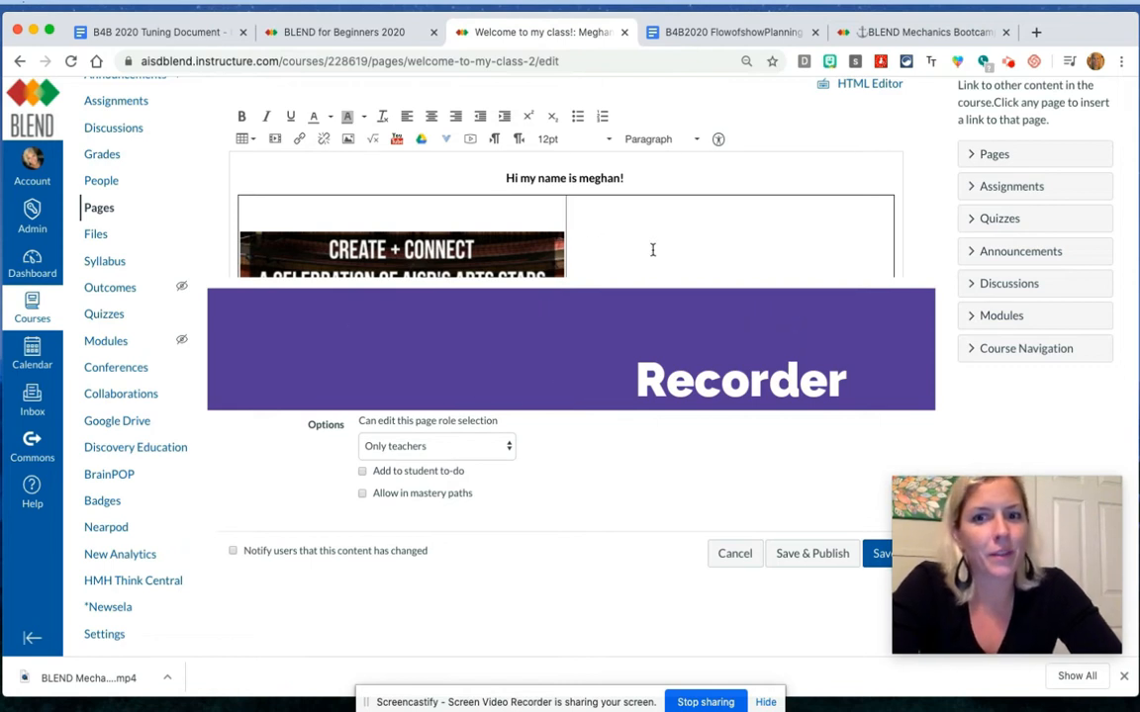
pyautogui.scroll(-2, 613, 248)
pyautogui.click(478, 338)
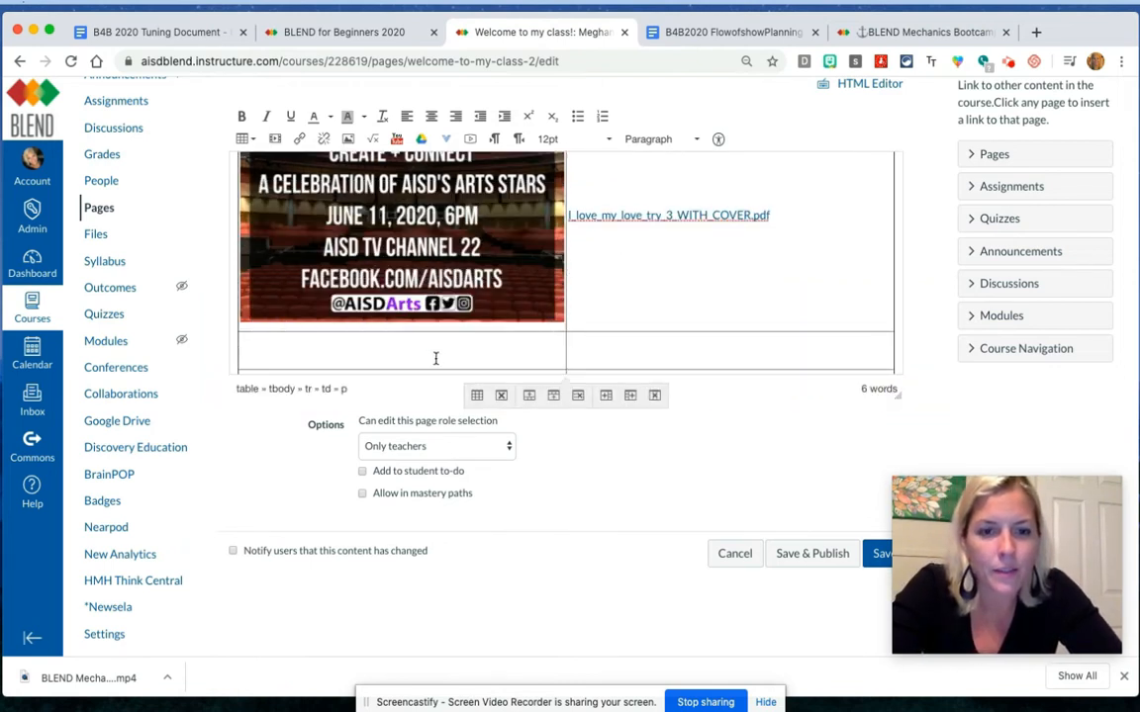
pyautogui.scroll(2, 435, 359)
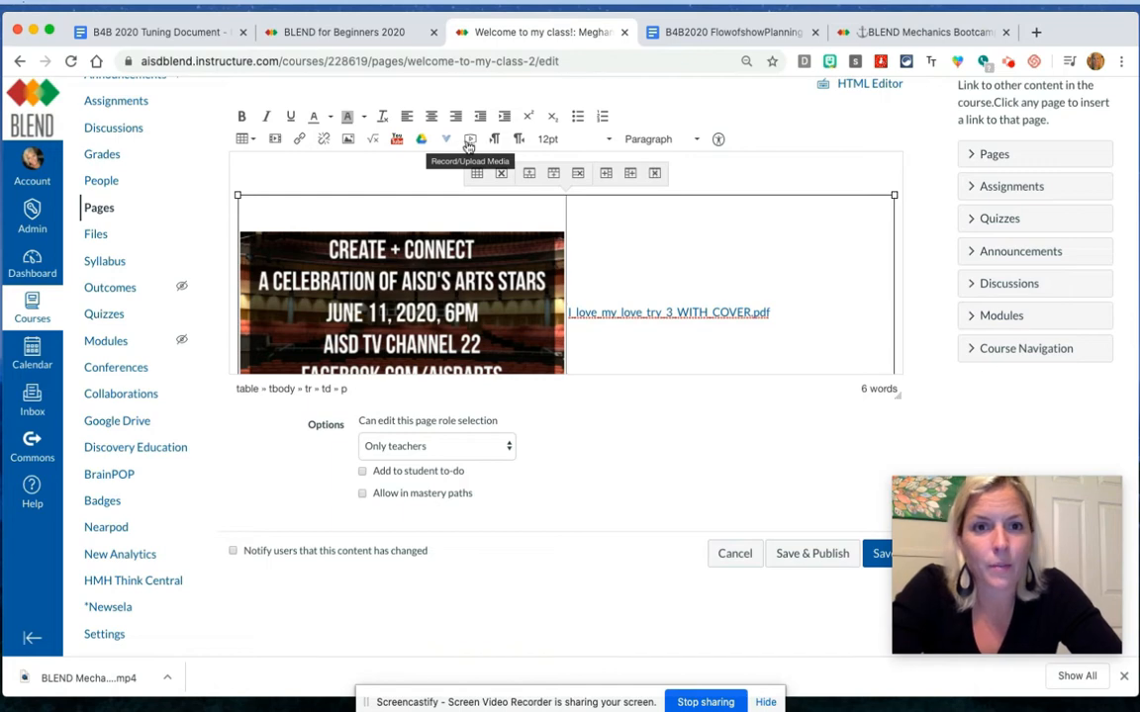
pyautogui.click(470, 140)
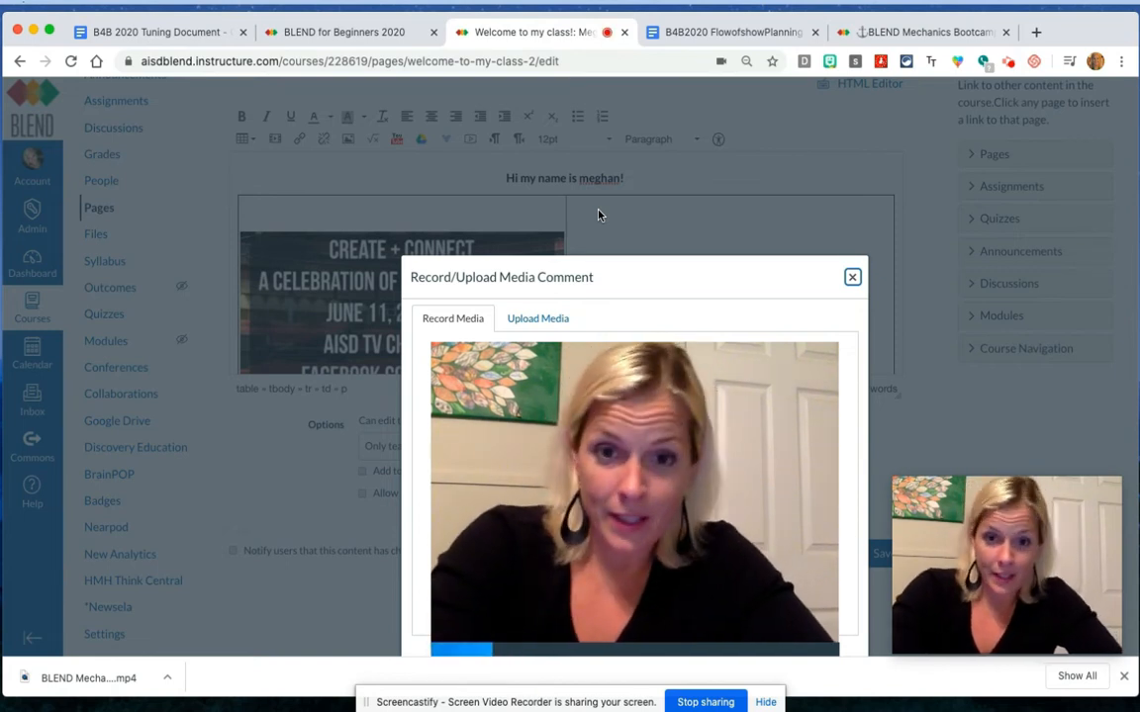
# - Move the media recording dialog so its controls are reachable and choose Blue Snowball (0d8c:0005) as the microphone
pyautogui.scroll(-1, 597, 214)
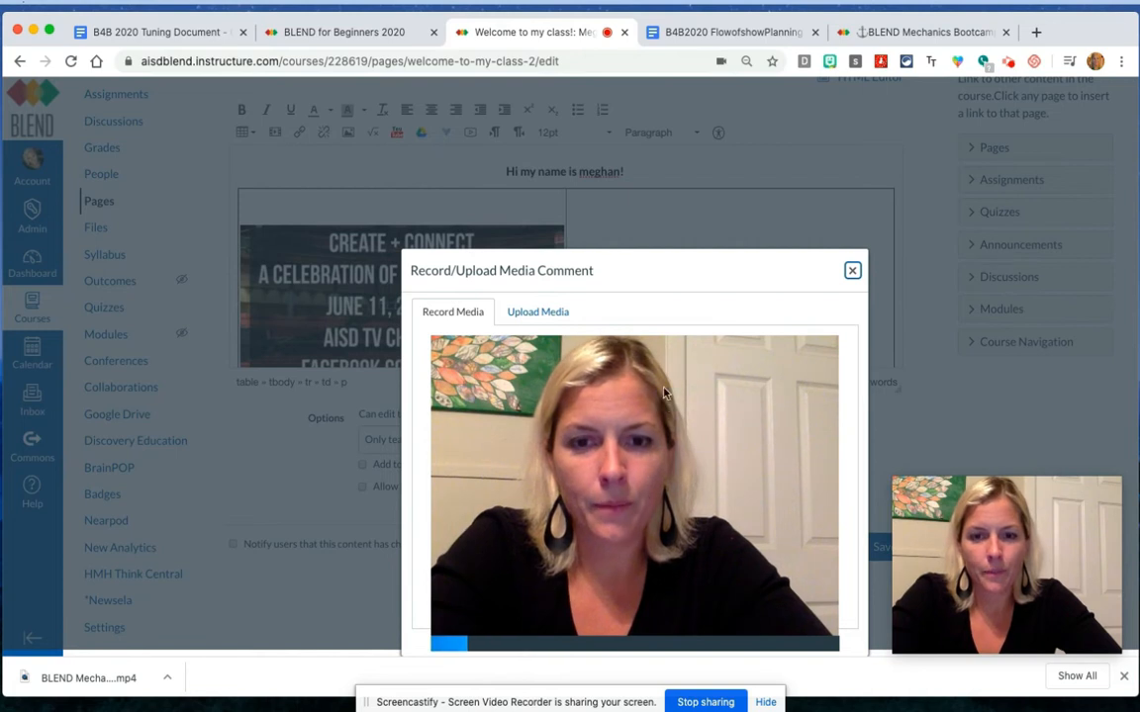
pyautogui.moveTo(613, 269); pyautogui.dragTo(577, 120)
pyautogui.scroll(-1, 473, 465)
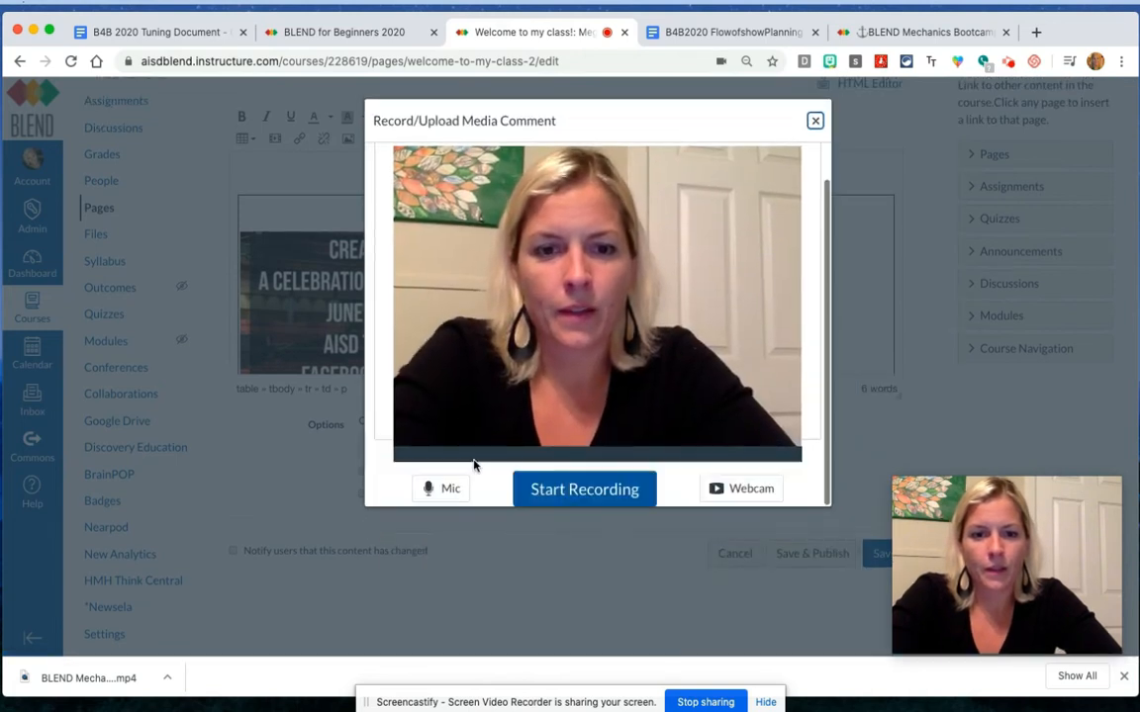
pyautogui.click(447, 488)
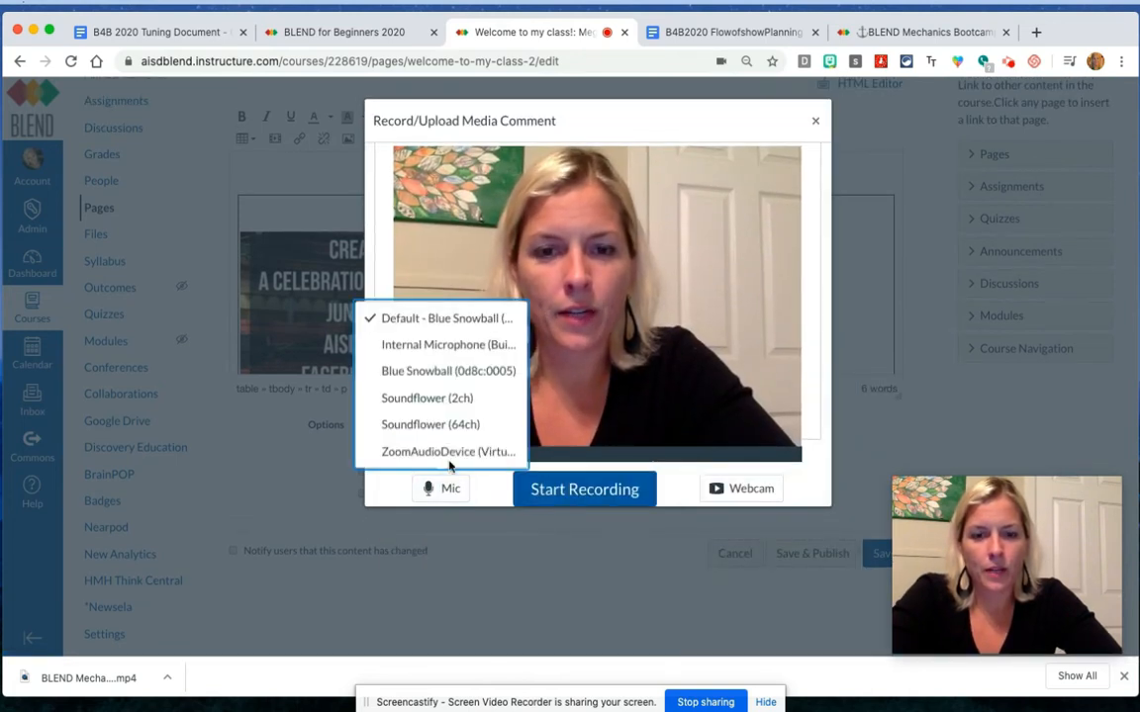
pyautogui.click(430, 371)
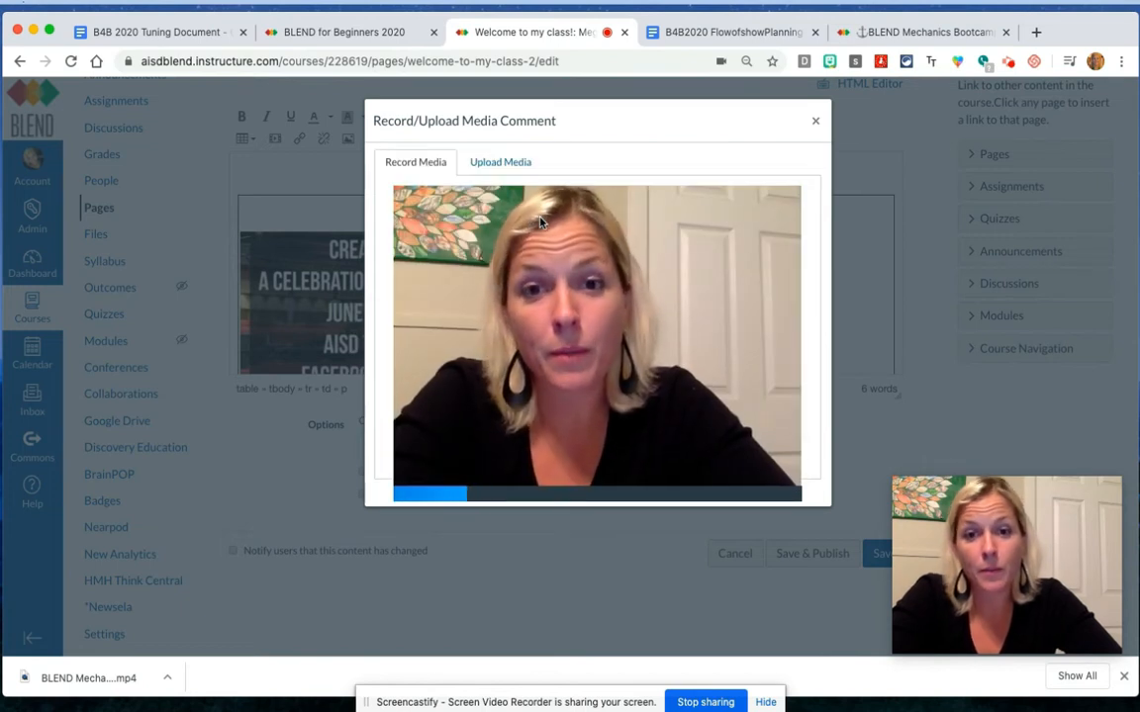
pyautogui.scroll(-1, 541, 247)
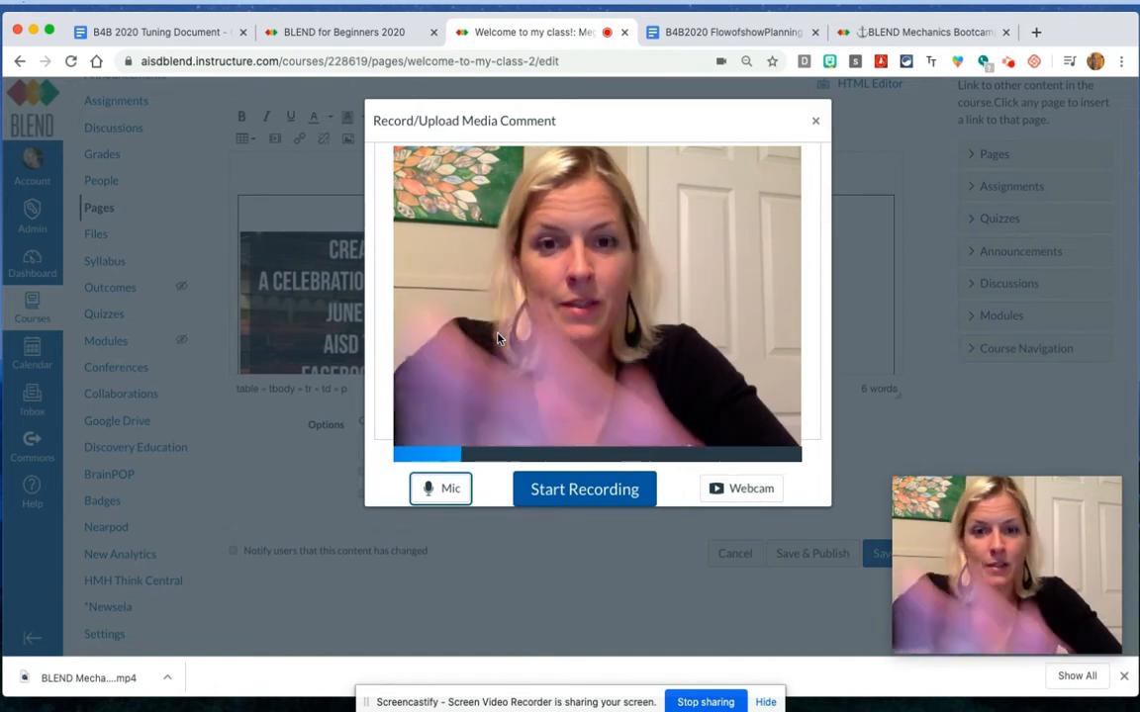
# - Record a webcam video about 8 seconds long, preview it and save it into the table cell as a media comment
pyautogui.click(591, 500)
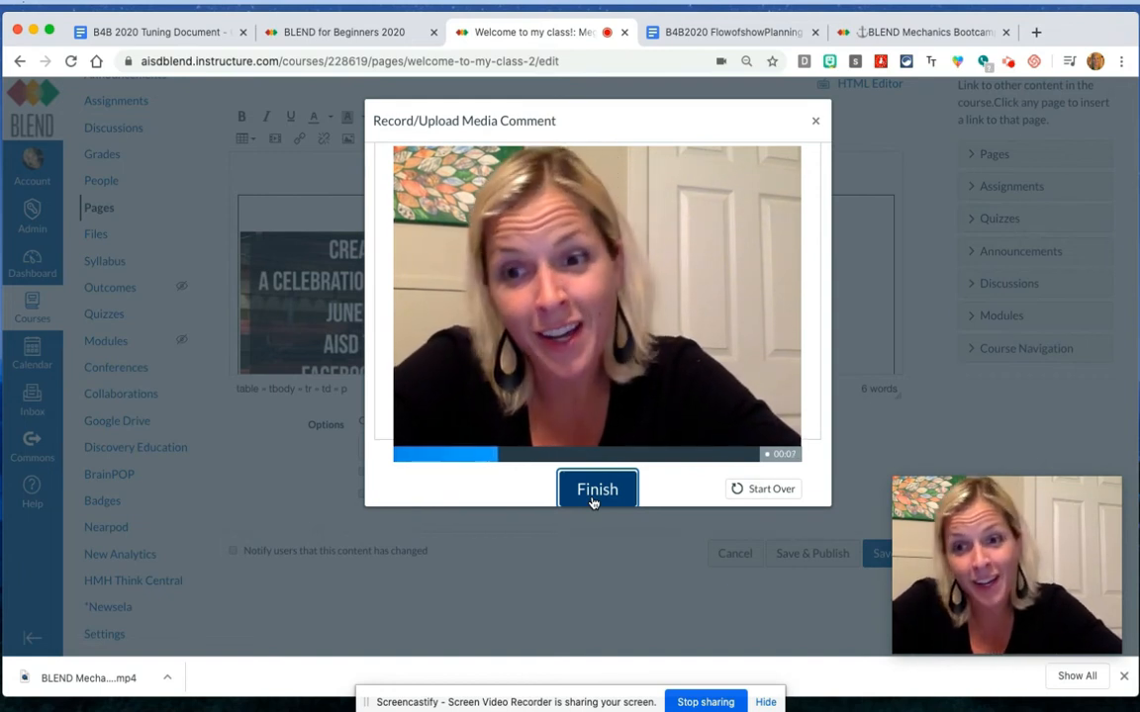
pyautogui.click(593, 501)
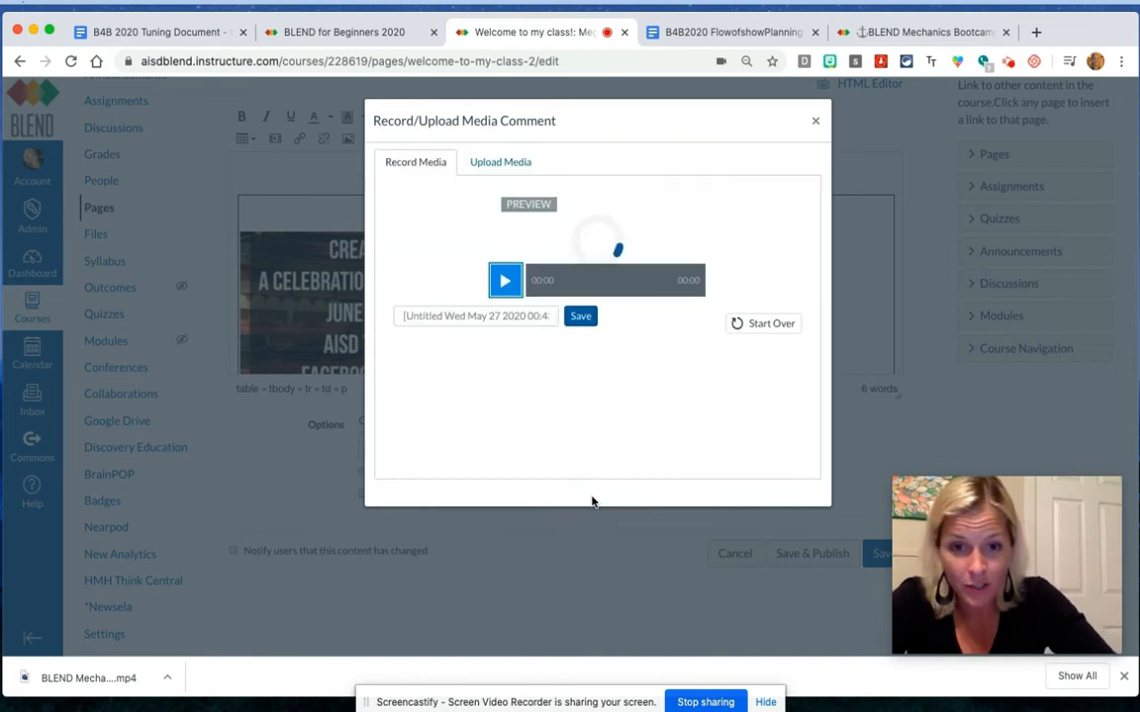
pyautogui.click(406, 473)
pyautogui.click(408, 484)
pyautogui.scroll(-1, 641, 351)
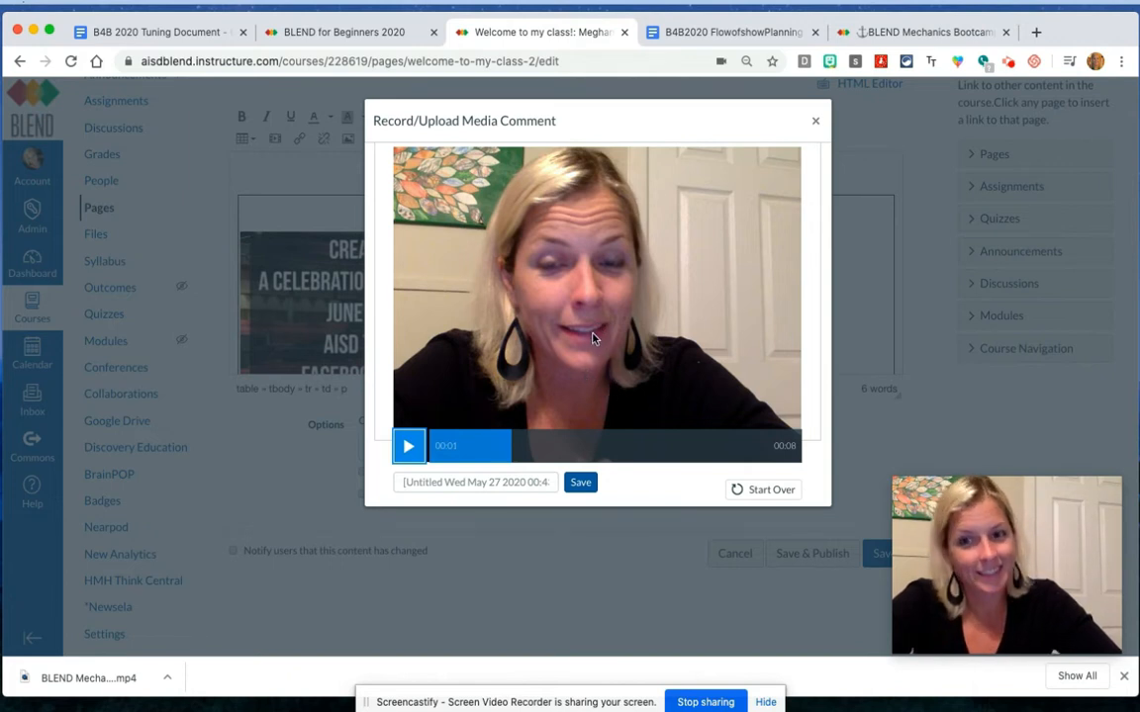
pyautogui.click(583, 482)
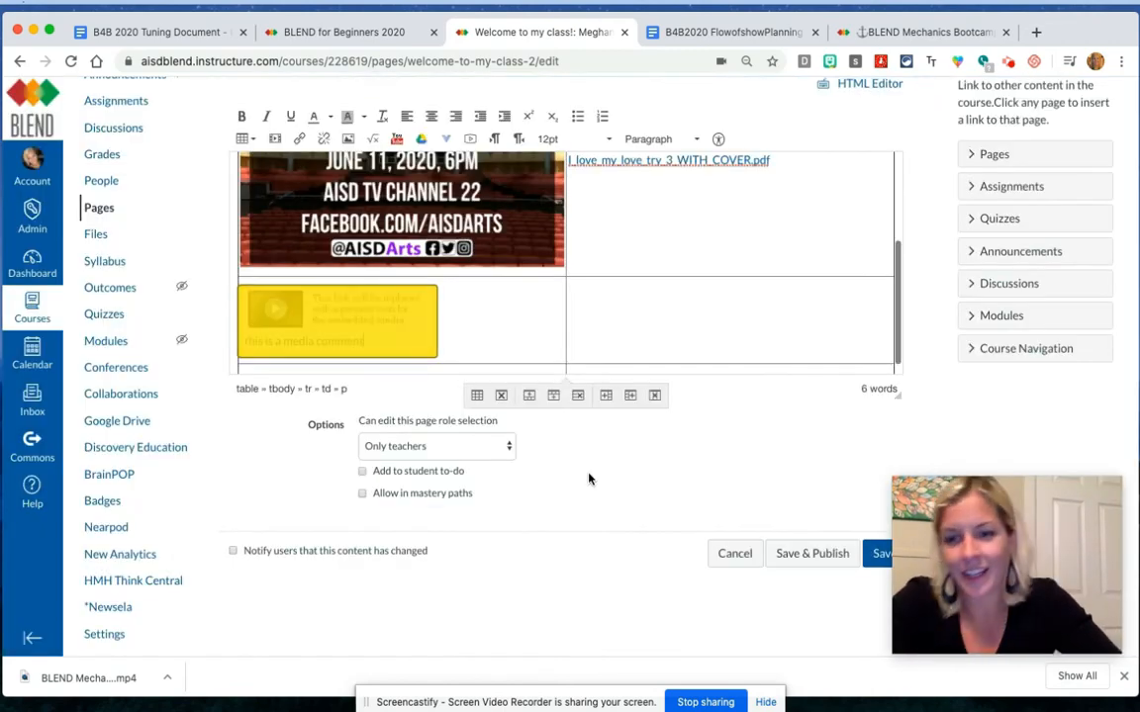
# - Search YouTube for "How volcanos work", embed the Dr. Binocs Show volcano video in the table's second-row right cell and test its playback
pyautogui.click(638, 326)
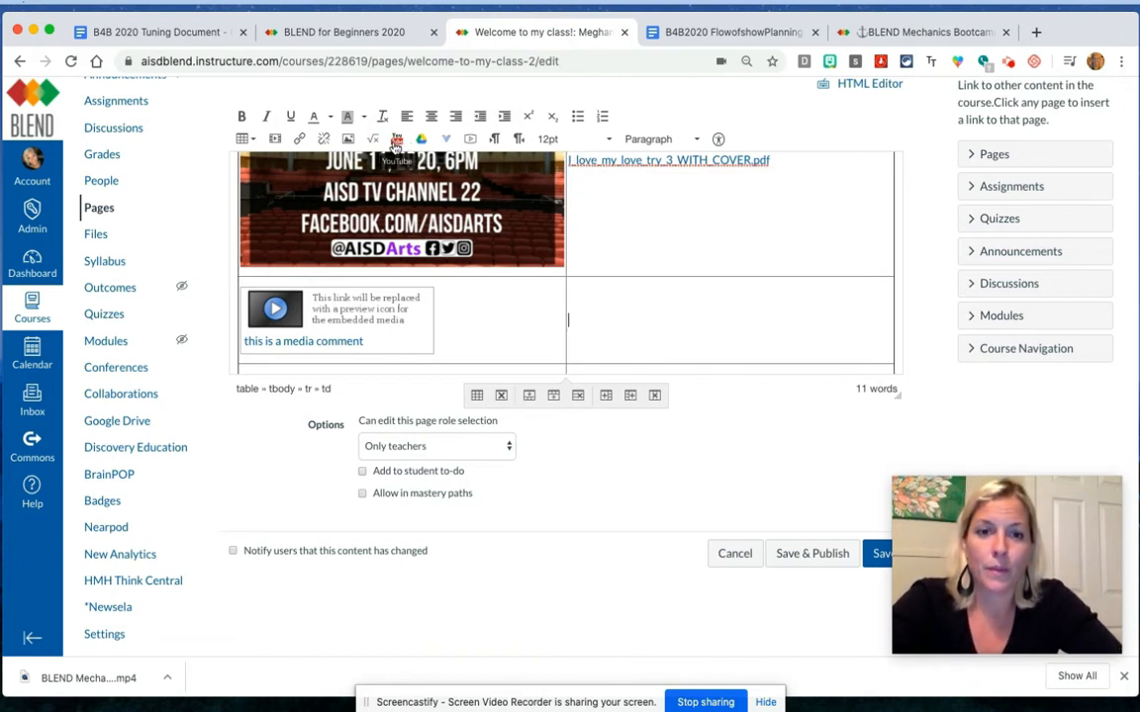
pyautogui.click(394, 142)
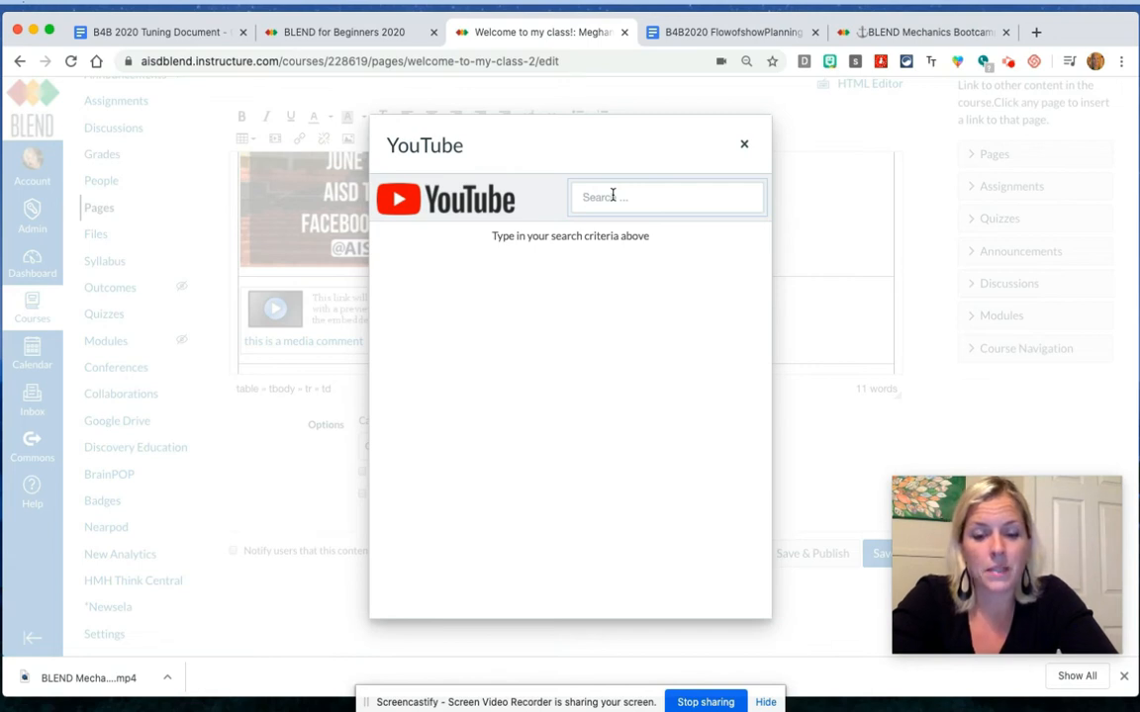
pyautogui.write('How vol')
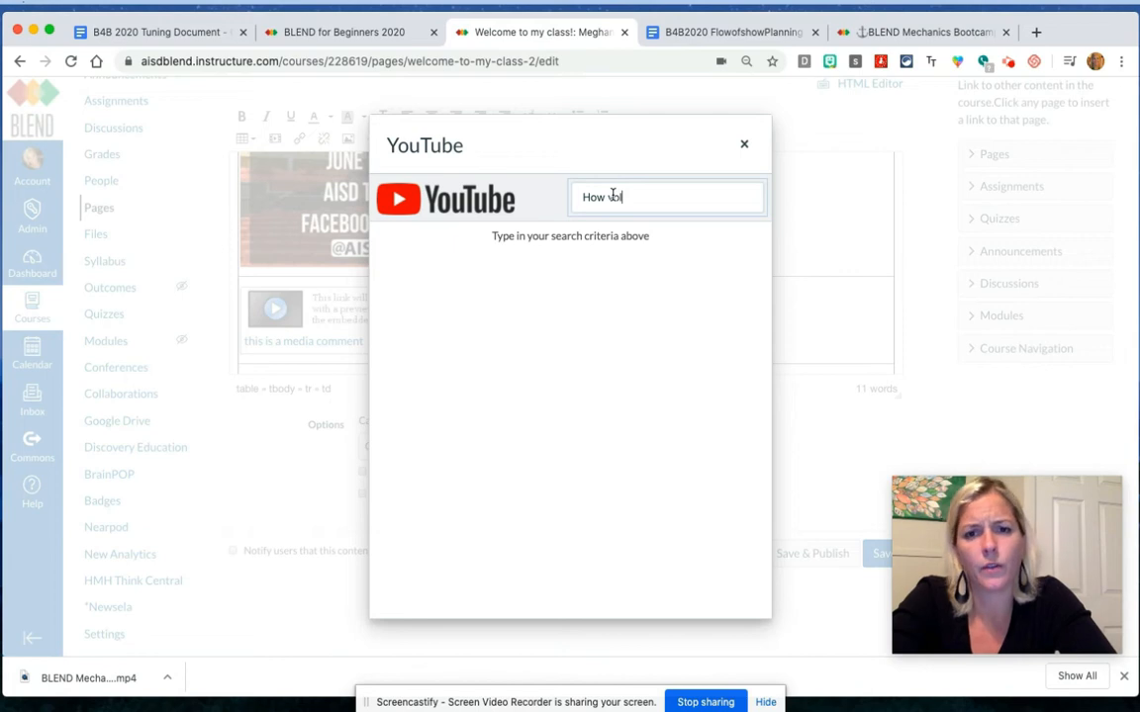
pyautogui.write('canos work')
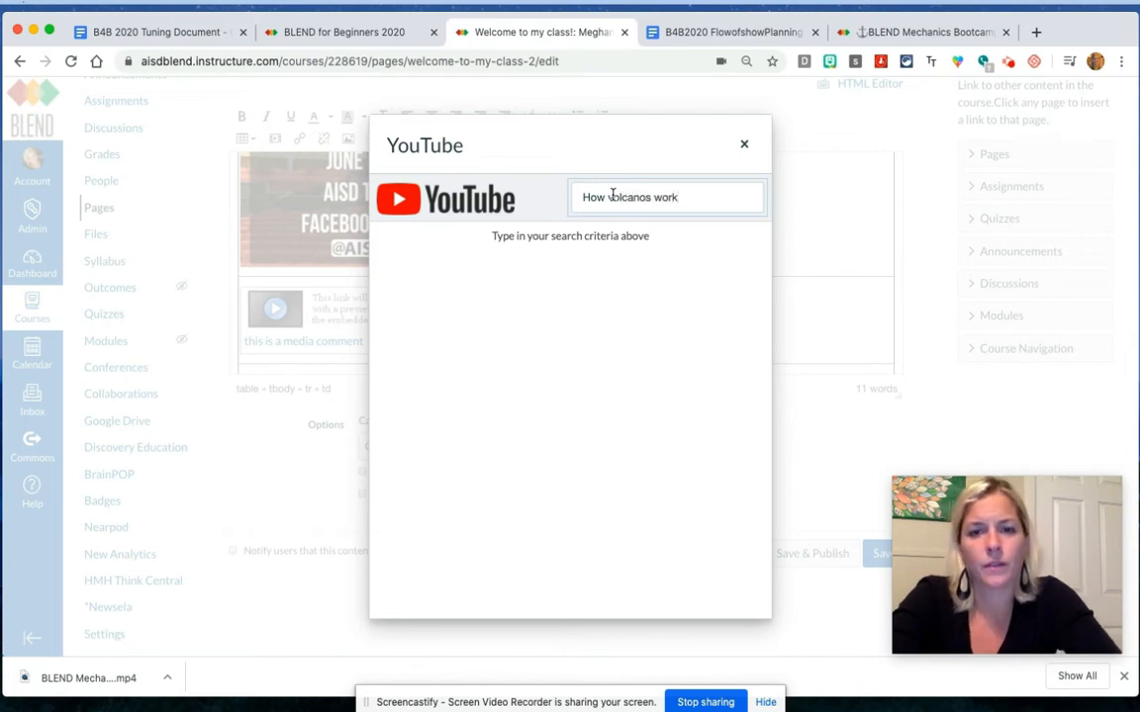
pyautogui.press('Return')
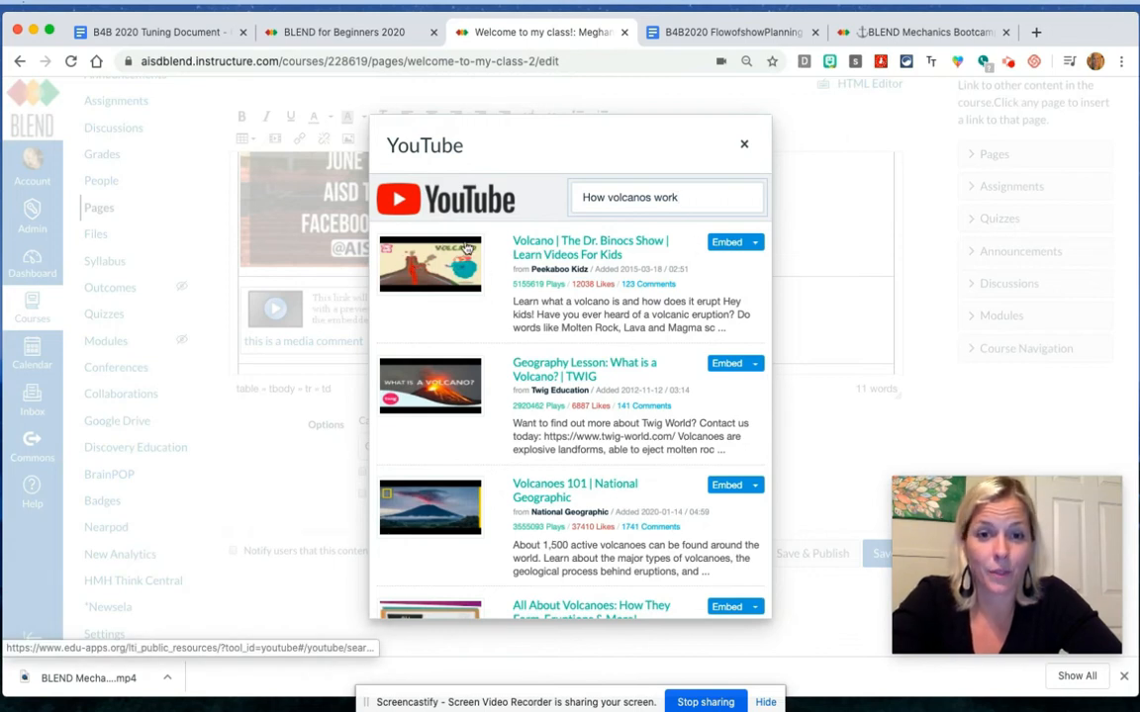
pyautogui.click(729, 244)
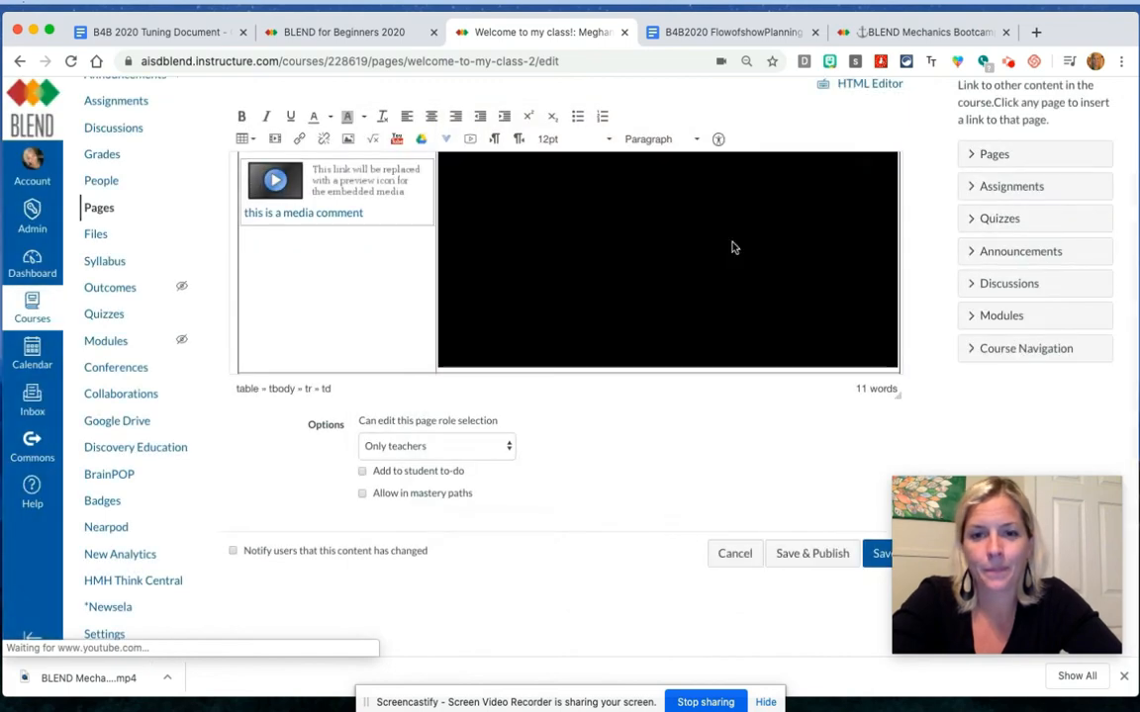
pyautogui.scroll(-2, 733, 247)
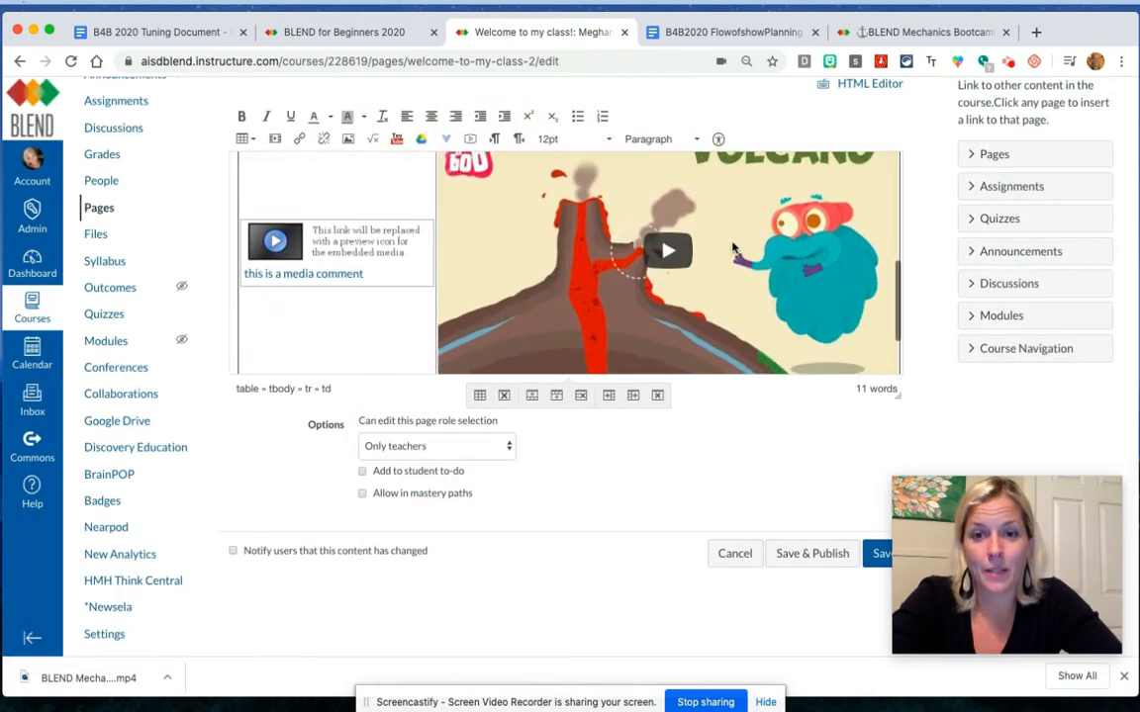
pyautogui.click(669, 264)
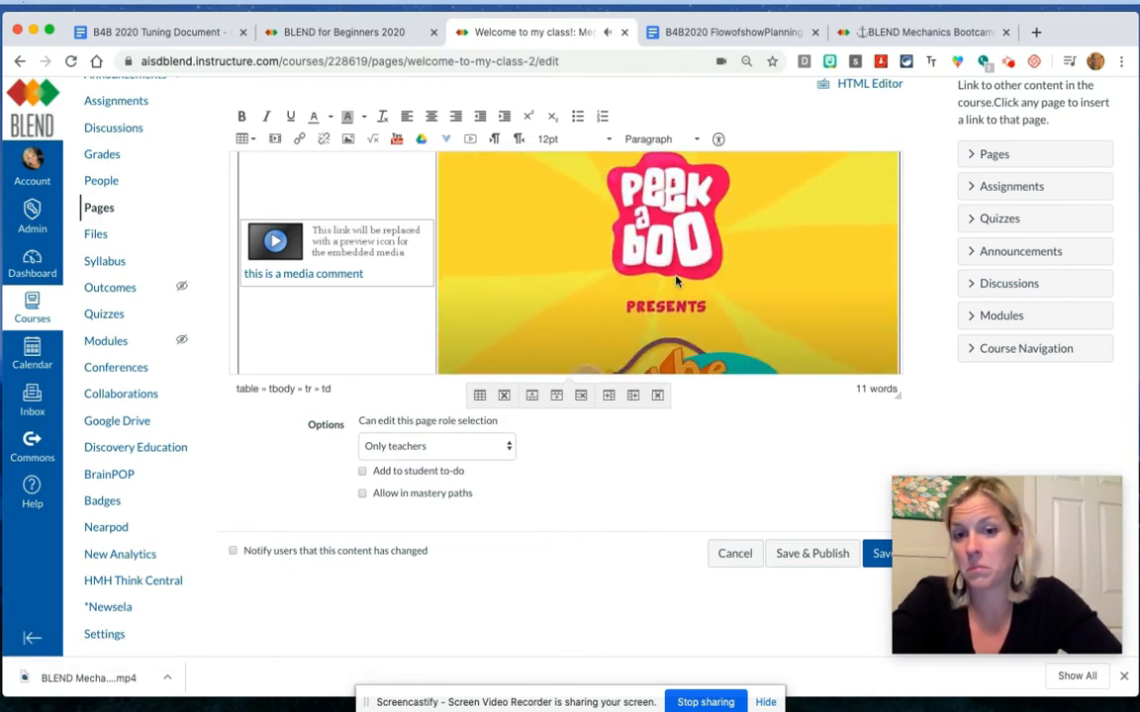
# - Enter "Click HERE for more about volcanos!" in the table's bottom-left cell
pyautogui.scroll(-2, 675, 282)
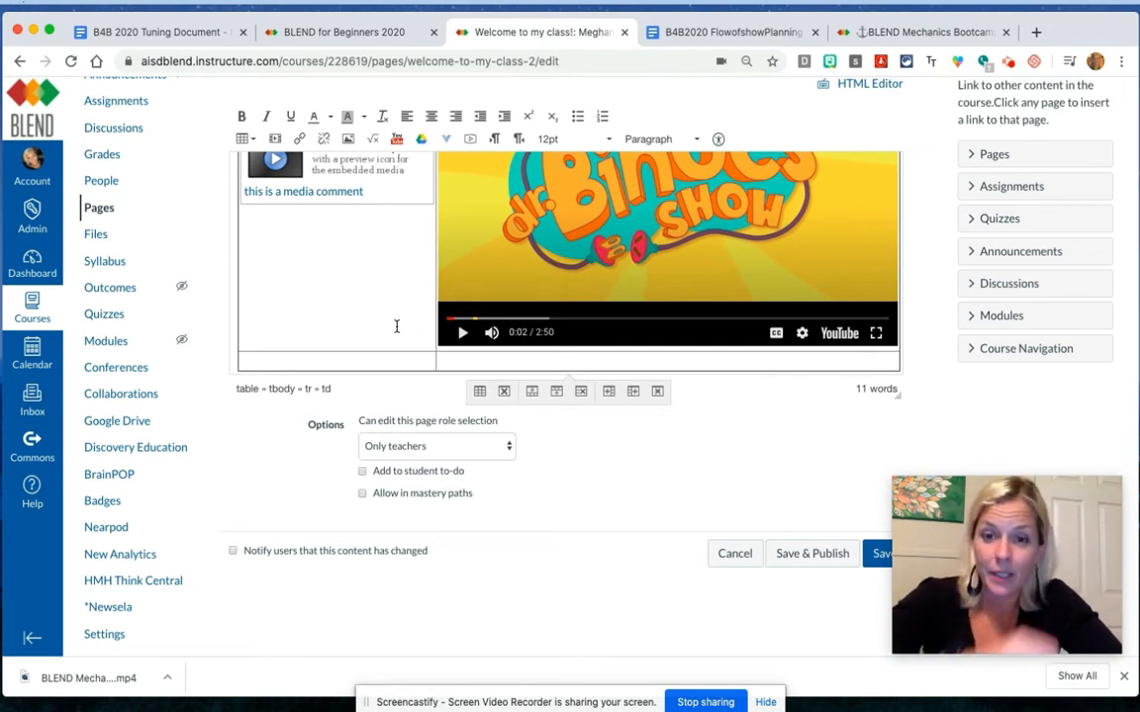
pyautogui.scroll(-2, 396, 327)
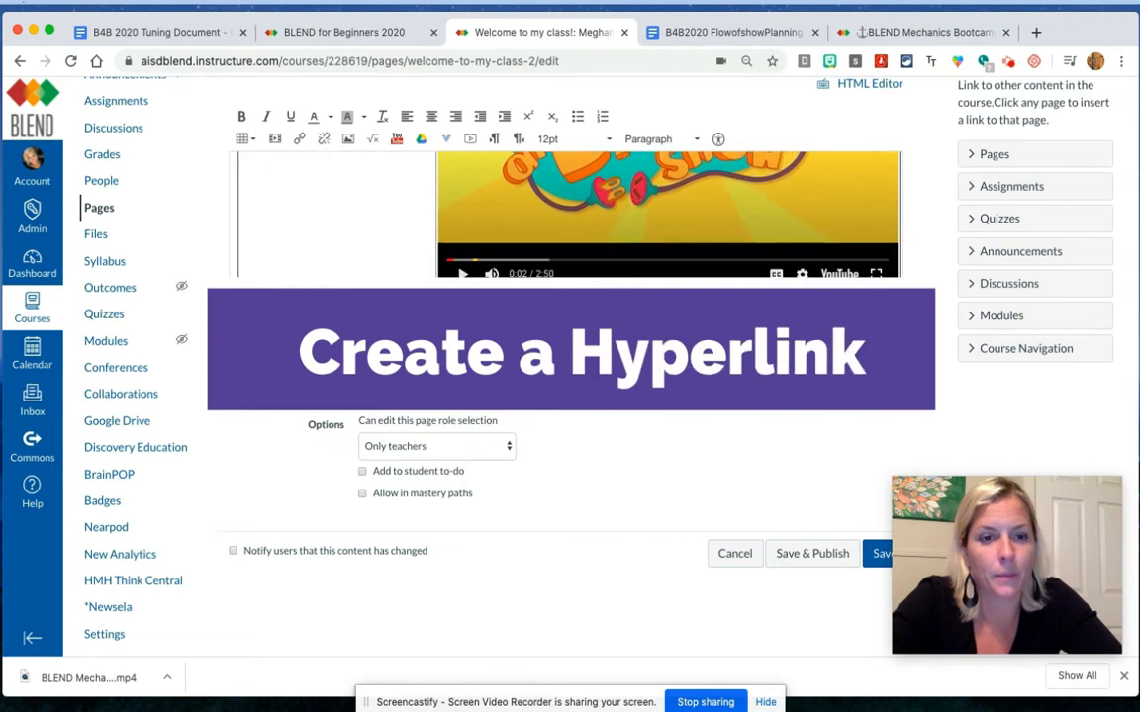
pyautogui.click(314, 312)
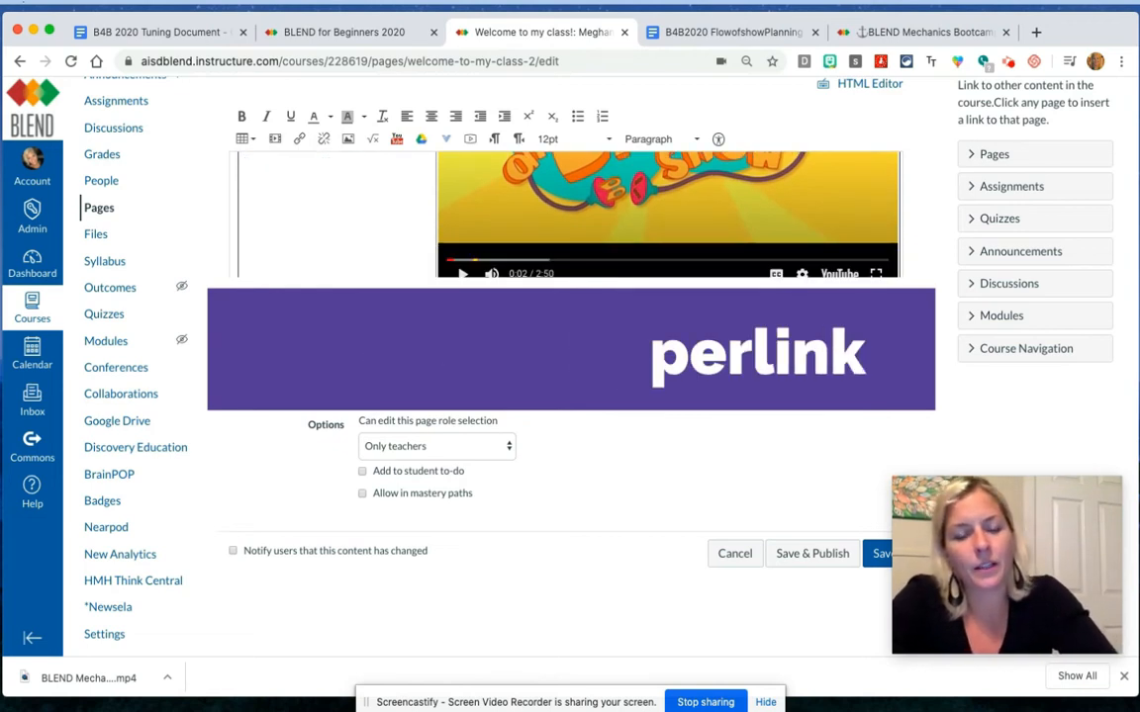
pyautogui.write('Click HERE for more about volcanos!')
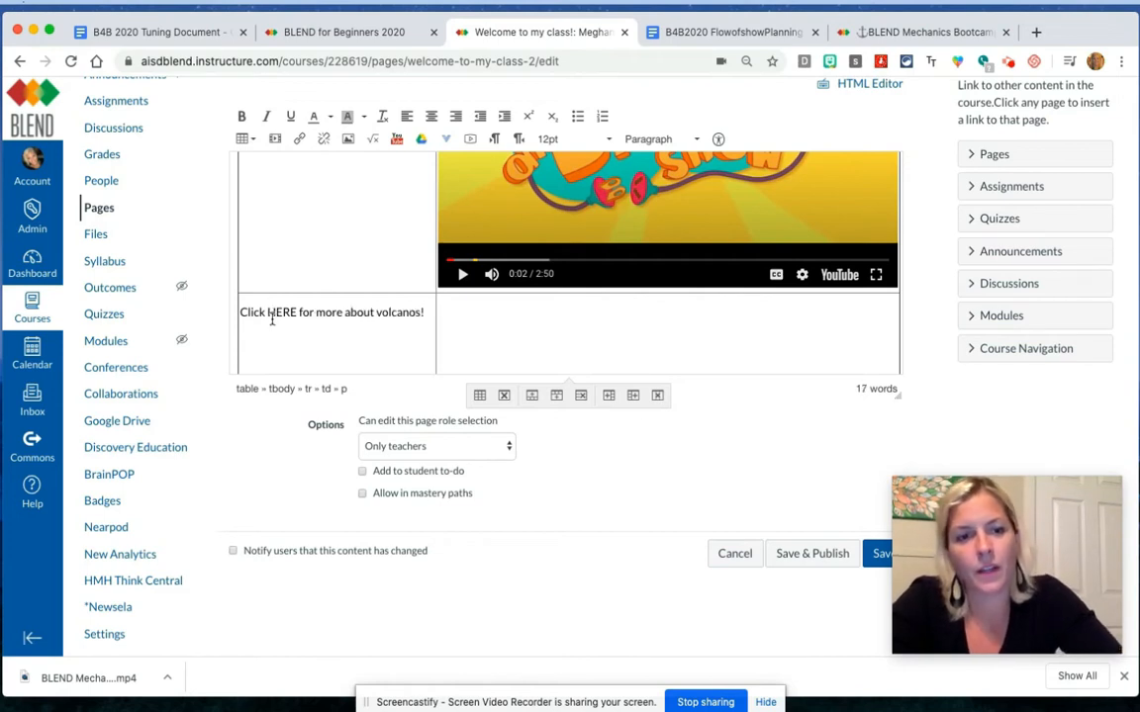
# - Find National Geographic's "Volcano facts and information" page through a Google search for "volcano information" and copy its web address
pyautogui.moveTo(268, 311); pyautogui.dragTo(299, 312)
pyautogui.click(348, 331)
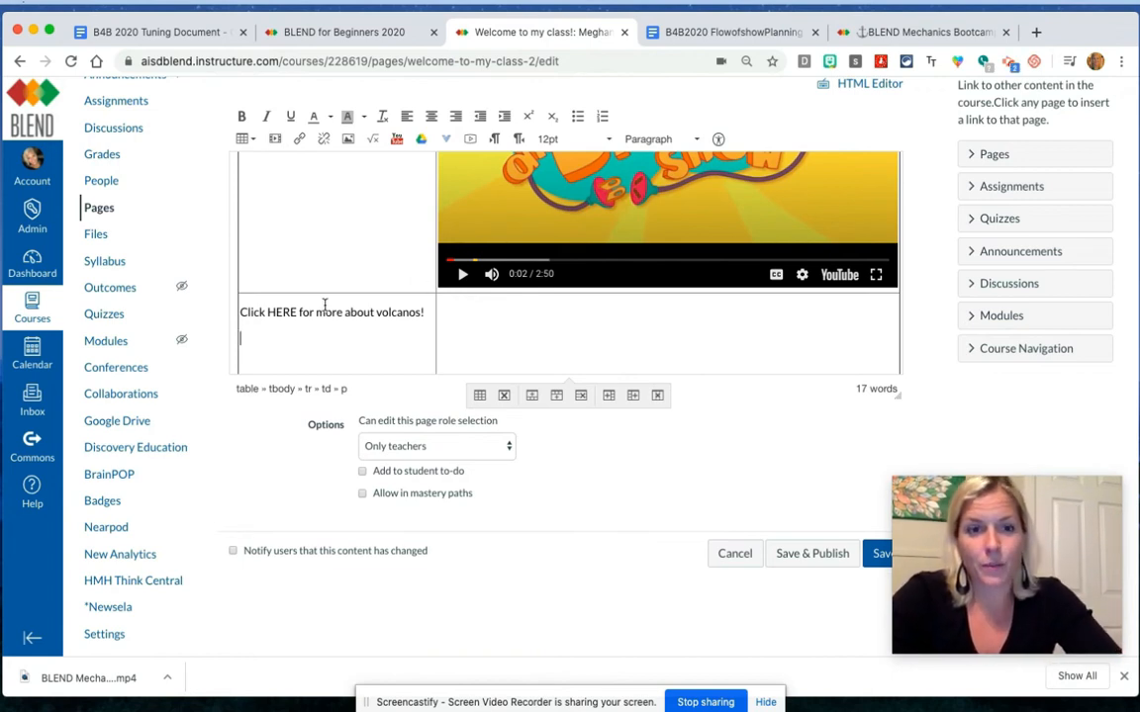
pyautogui.click(1035, 30)
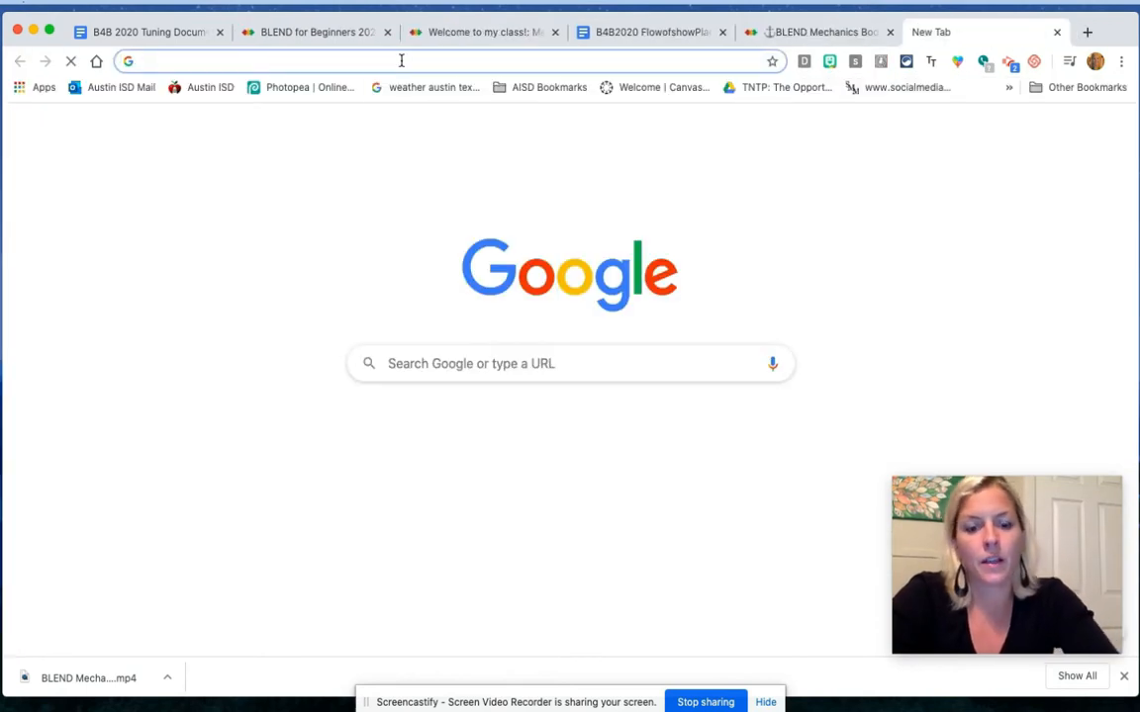
pyautogui.write('volcano')
pyautogui.write('info')
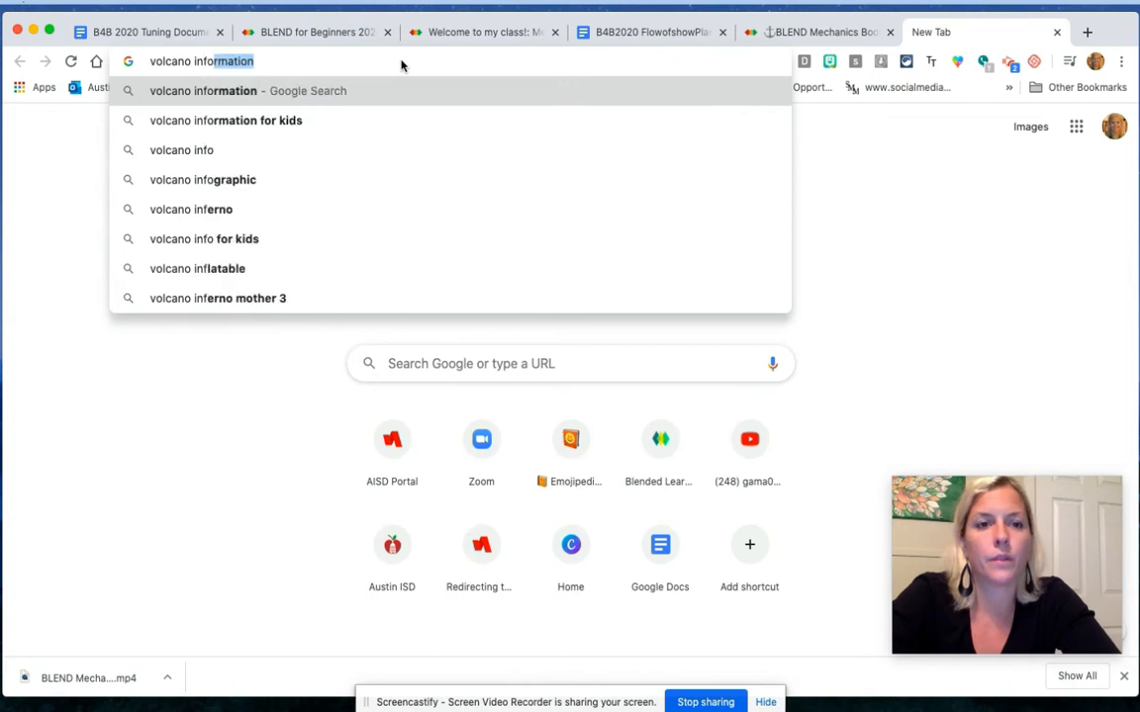
pyautogui.press('Return')
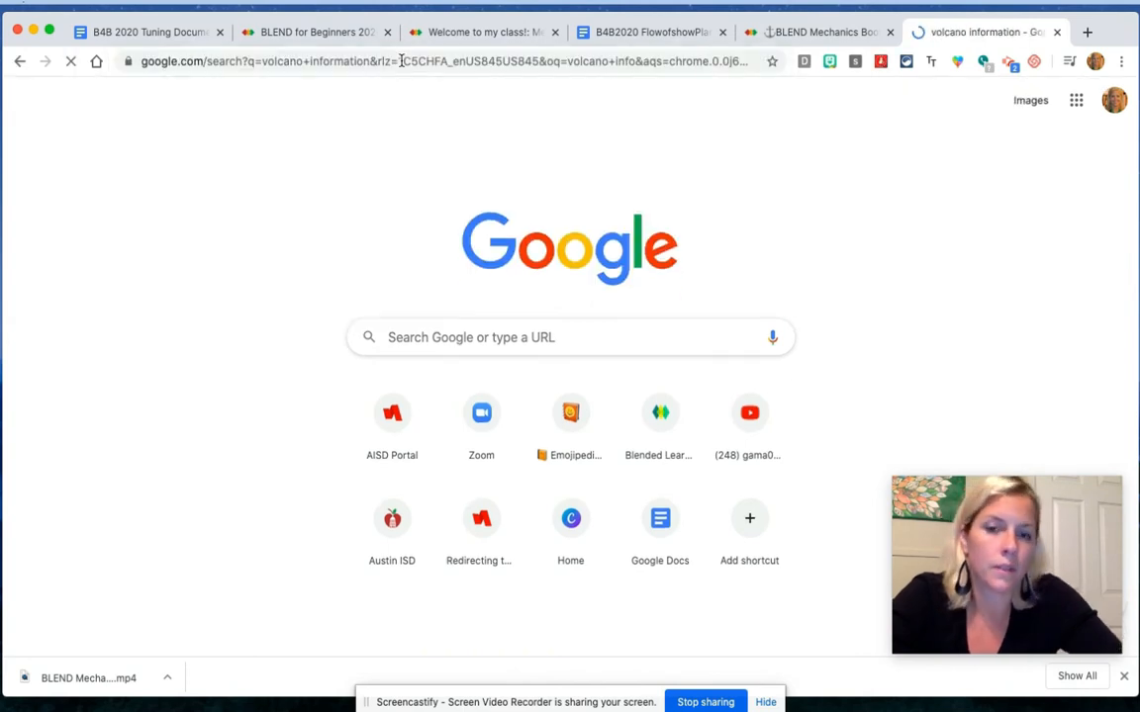
pyautogui.scroll(-3, 252, 475)
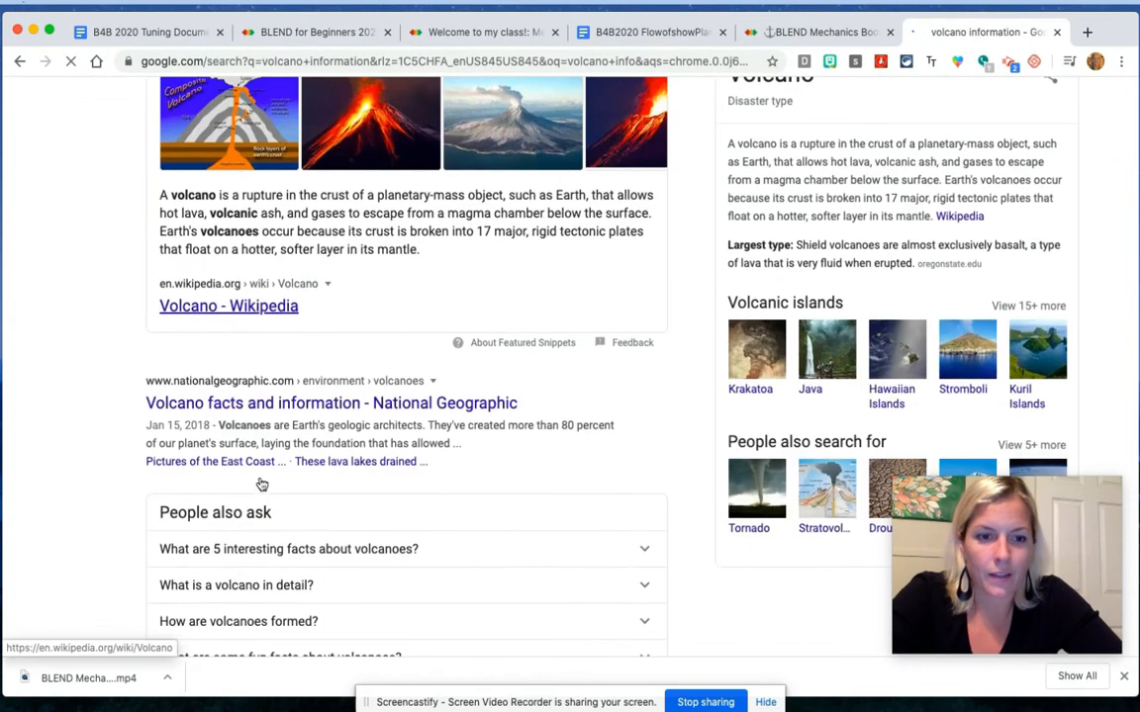
pyautogui.click(239, 403)
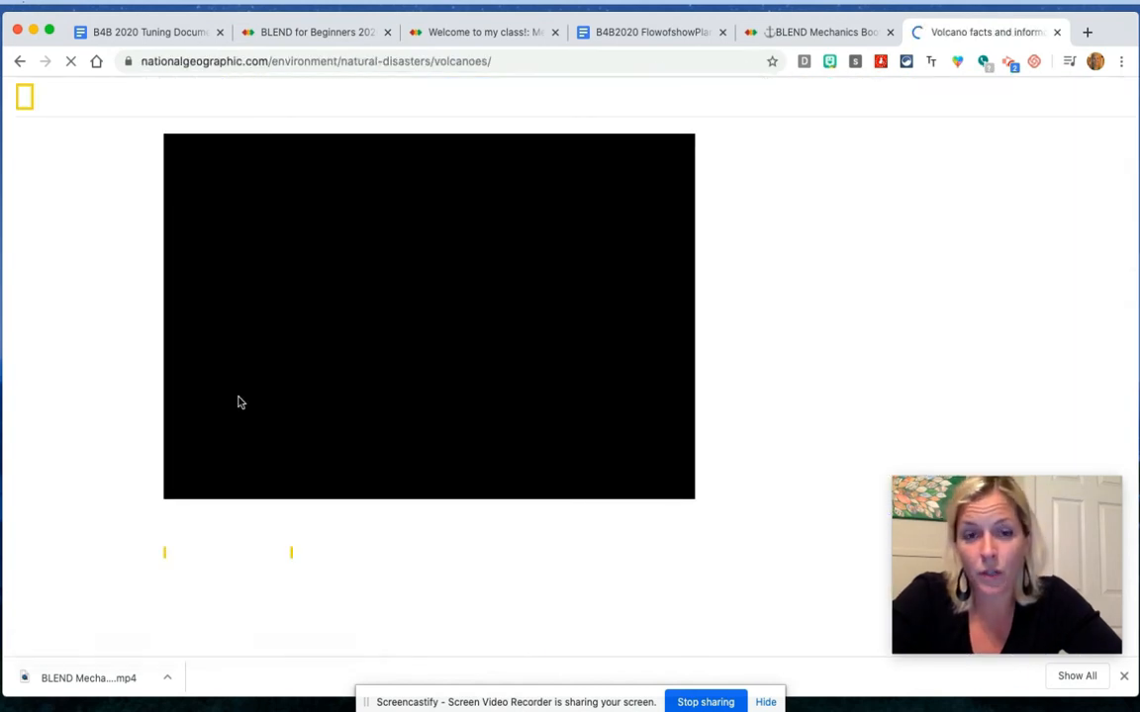
pyautogui.click(291, 63)
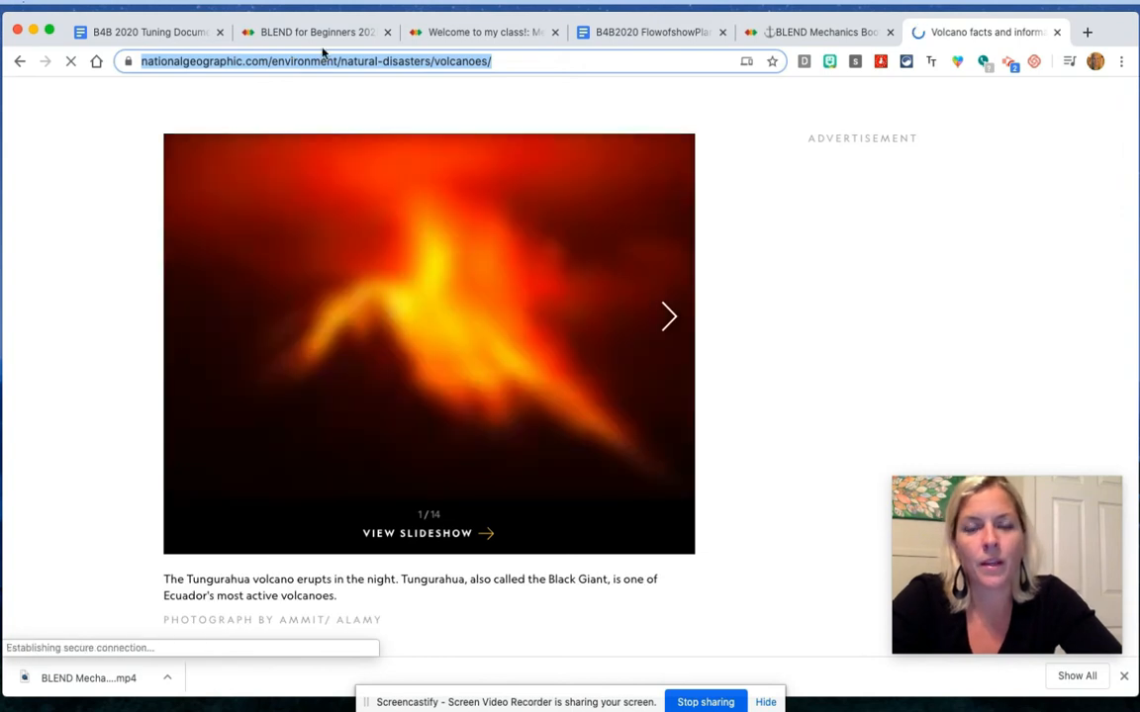
# - Link the word HERE in the table's bottom-left cell to the copied National Geographic volcanoes address
pyautogui.click(485, 33)
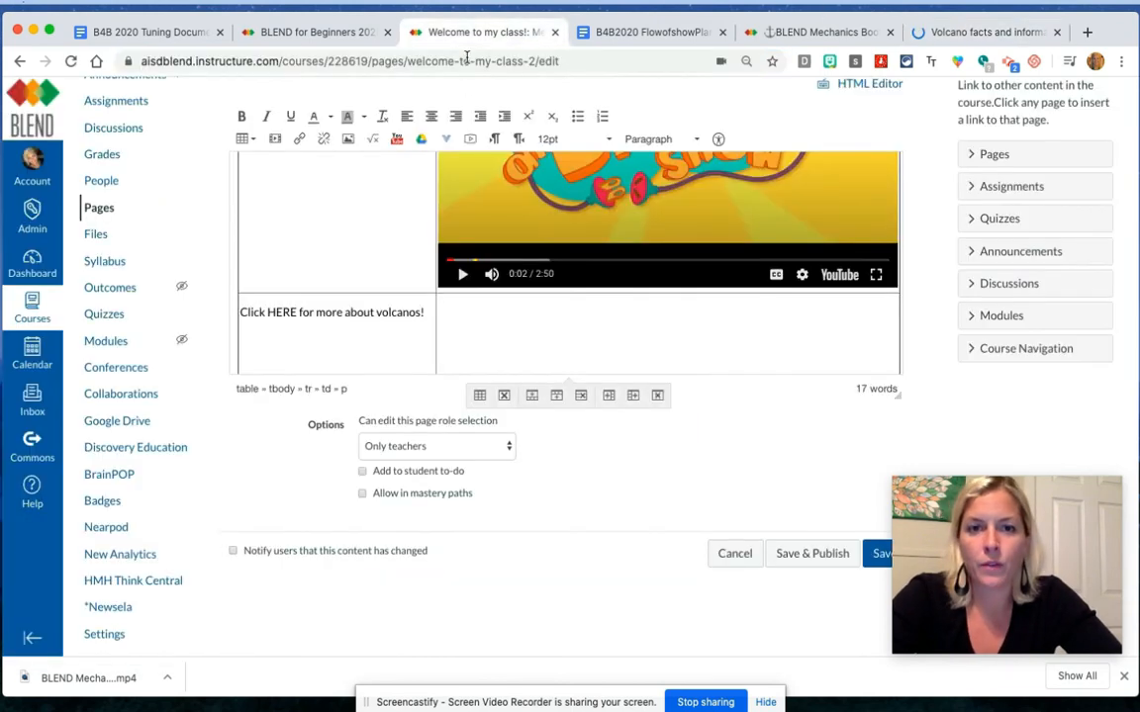
pyautogui.moveTo(267, 312); pyautogui.dragTo(298, 312)
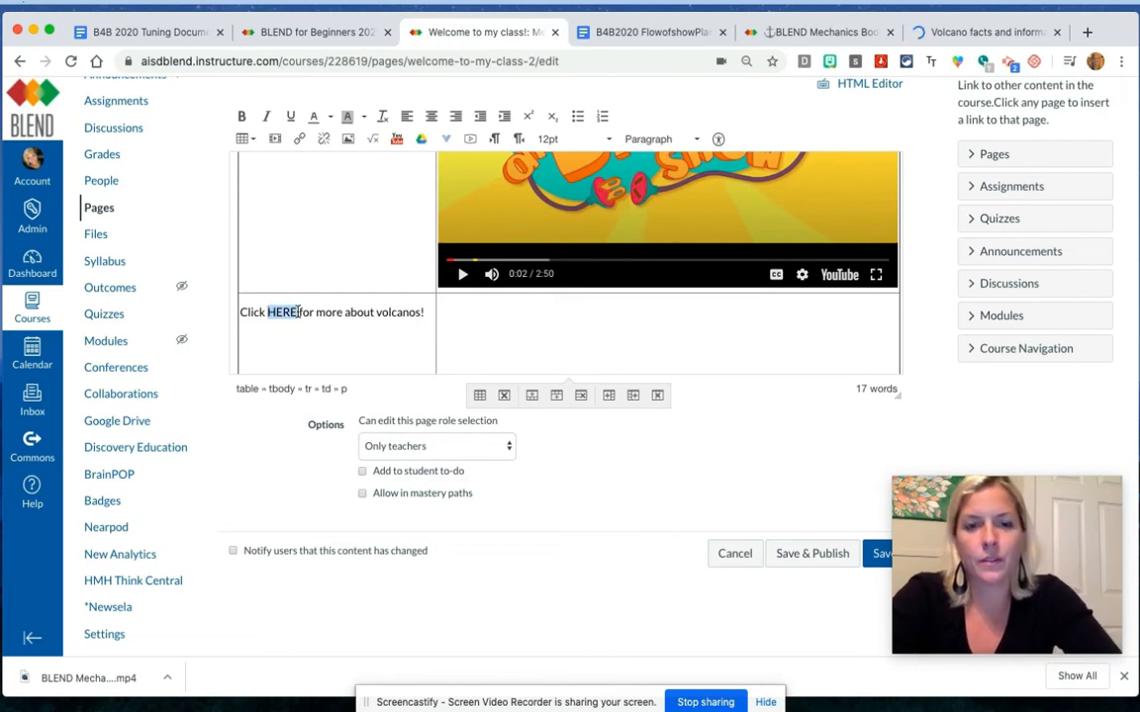
pyautogui.click(301, 141)
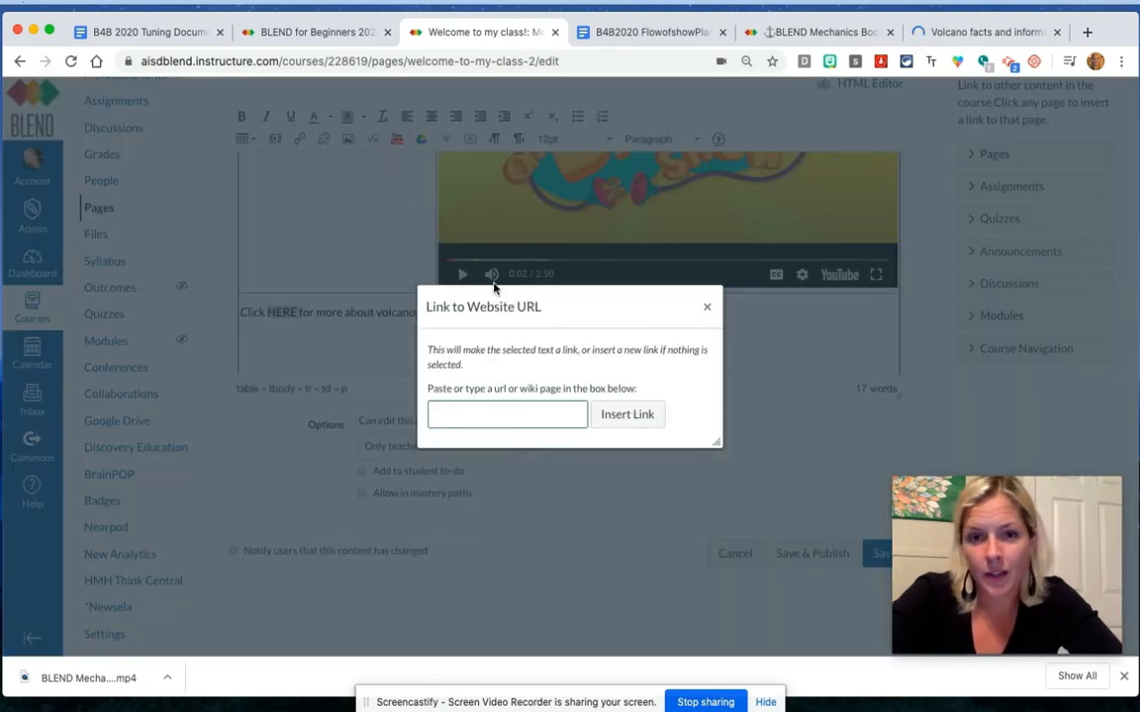
pyautogui.press('super+v')
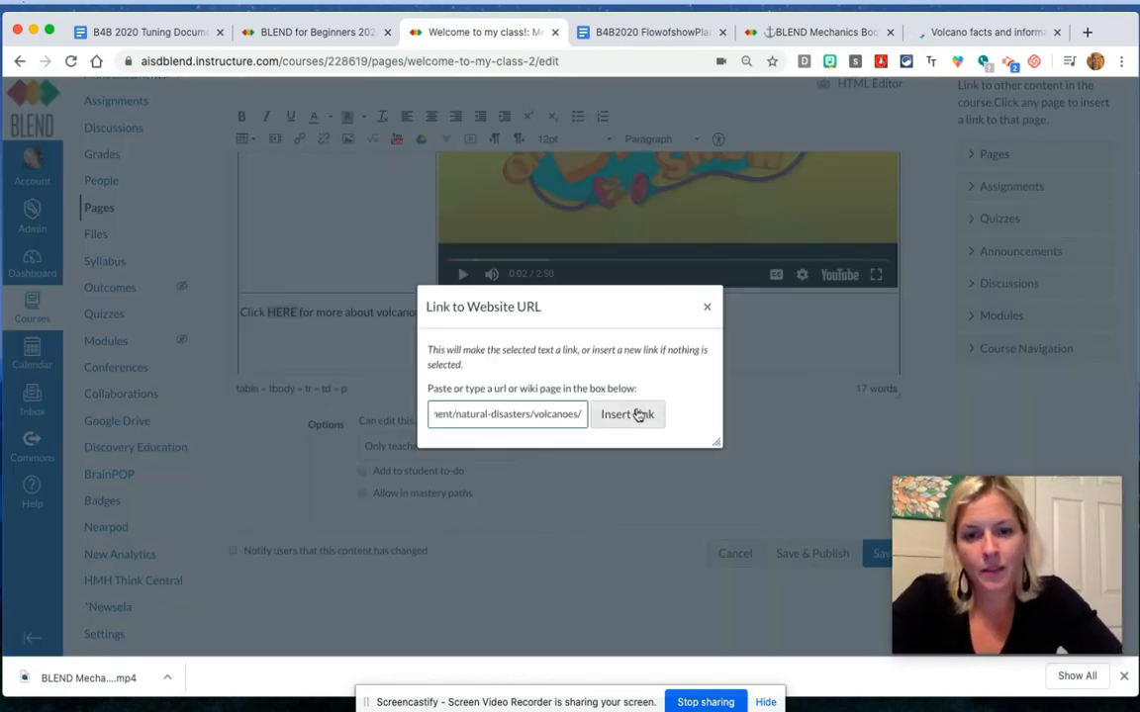
pyautogui.click(627, 414)
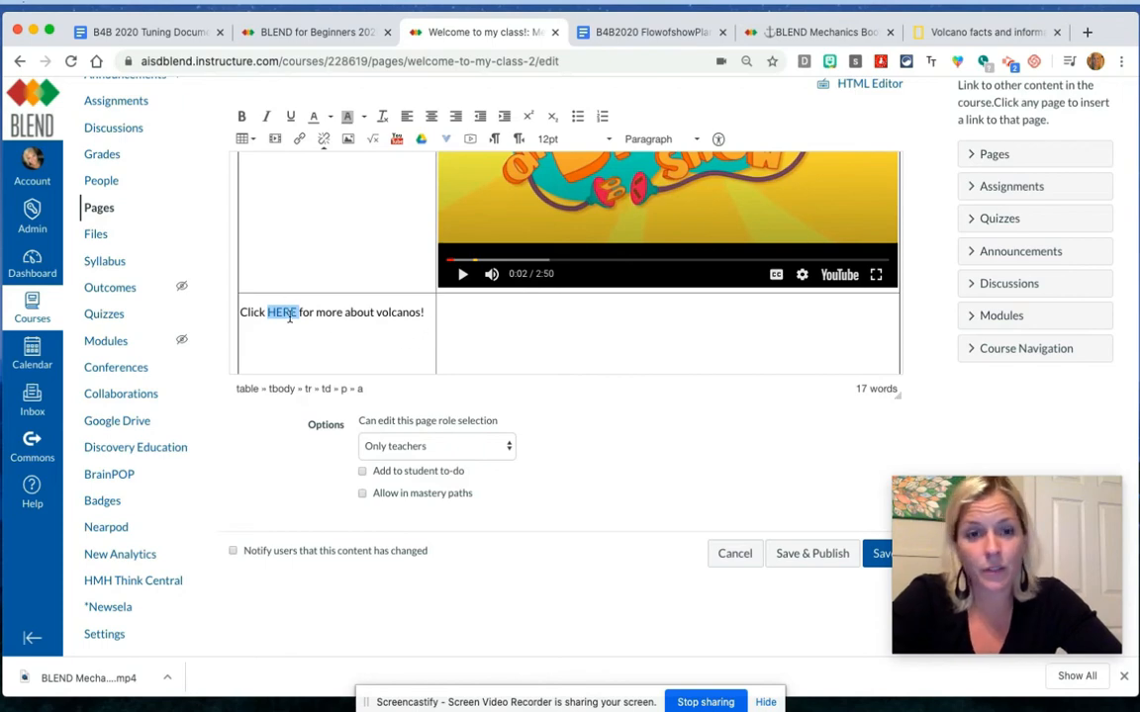
pyautogui.click(426, 312)
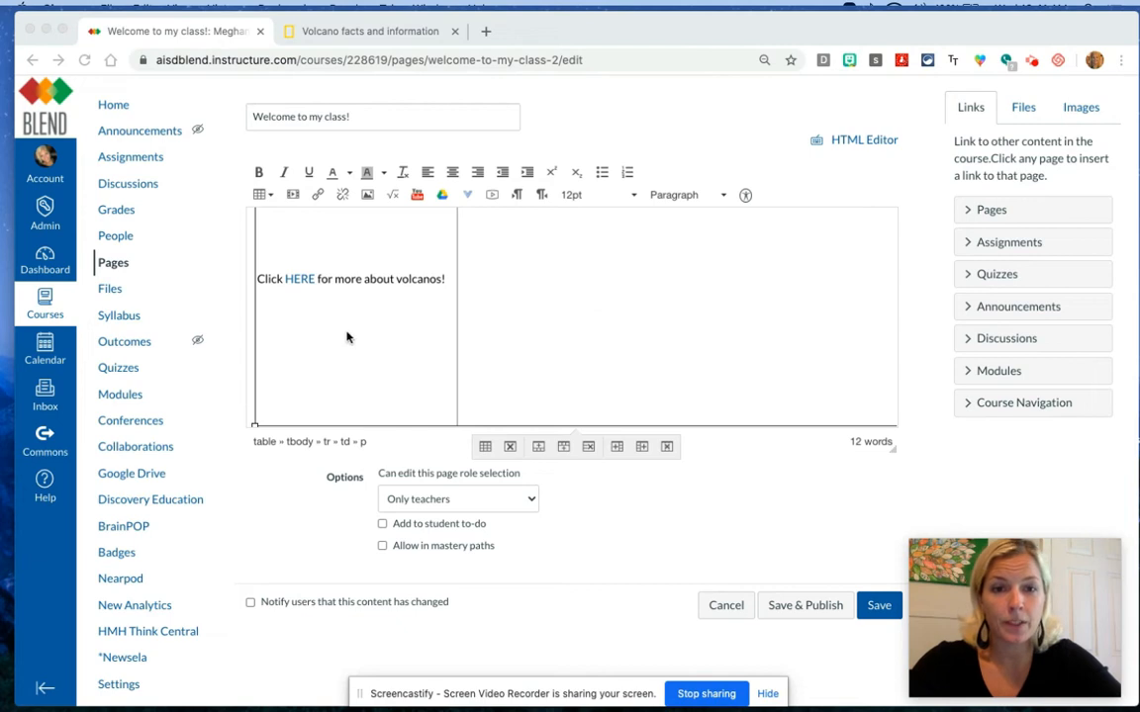
# - Search Flickr for "Volcano" and insert the "Erupting volcano" image below the "Click HERE for more about volcanos!" sentence
pyautogui.click(448, 287)
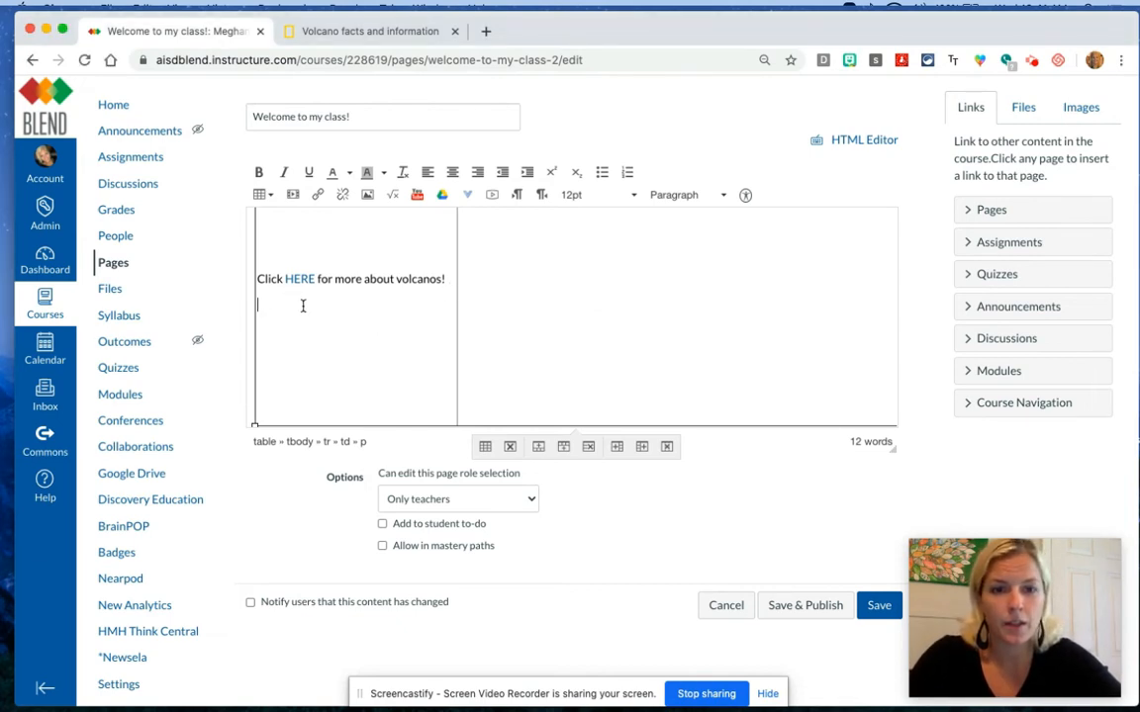
pyautogui.click(368, 195)
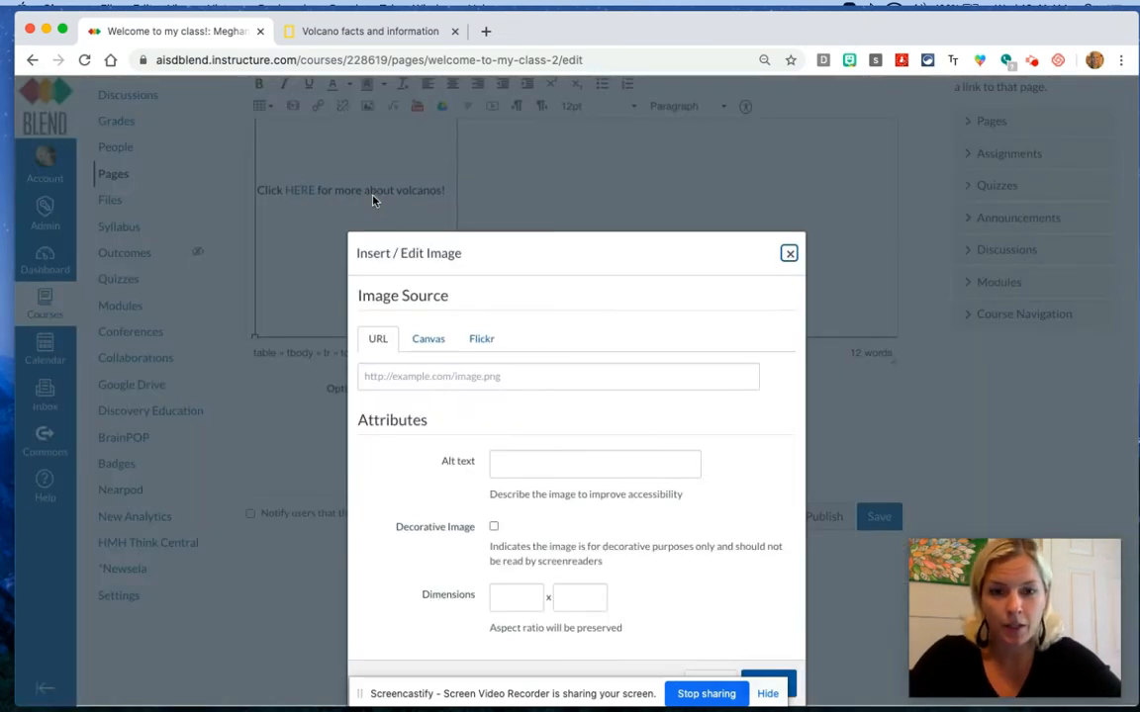
pyautogui.click(437, 338)
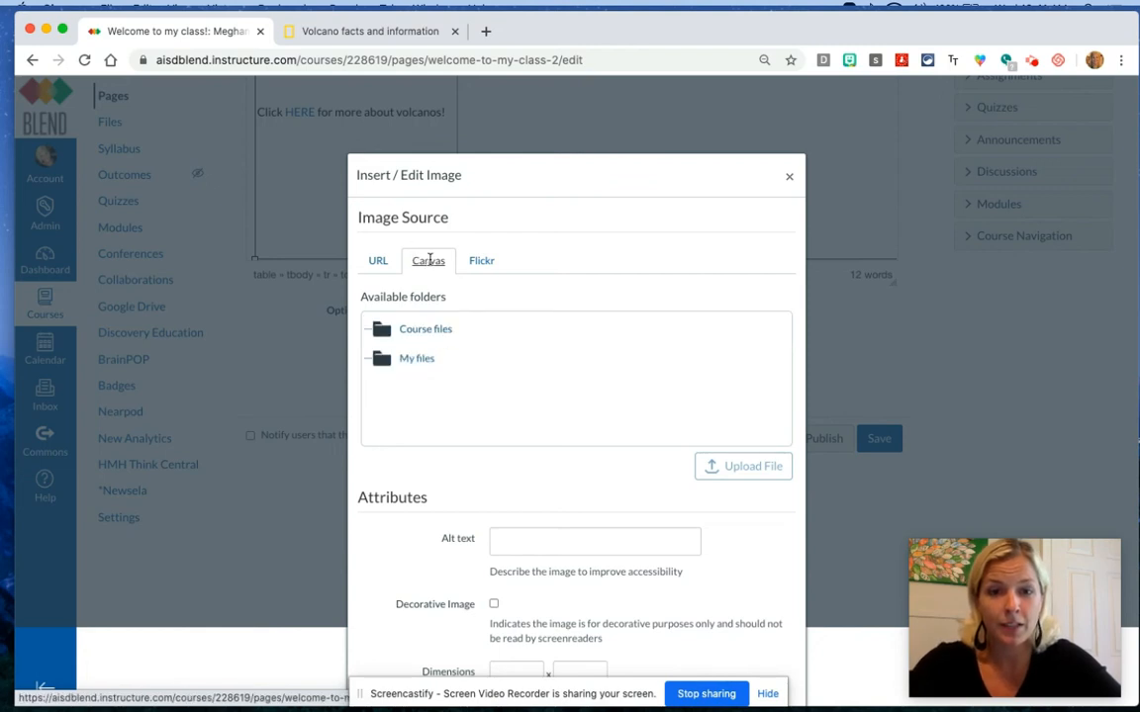
pyautogui.click(481, 263)
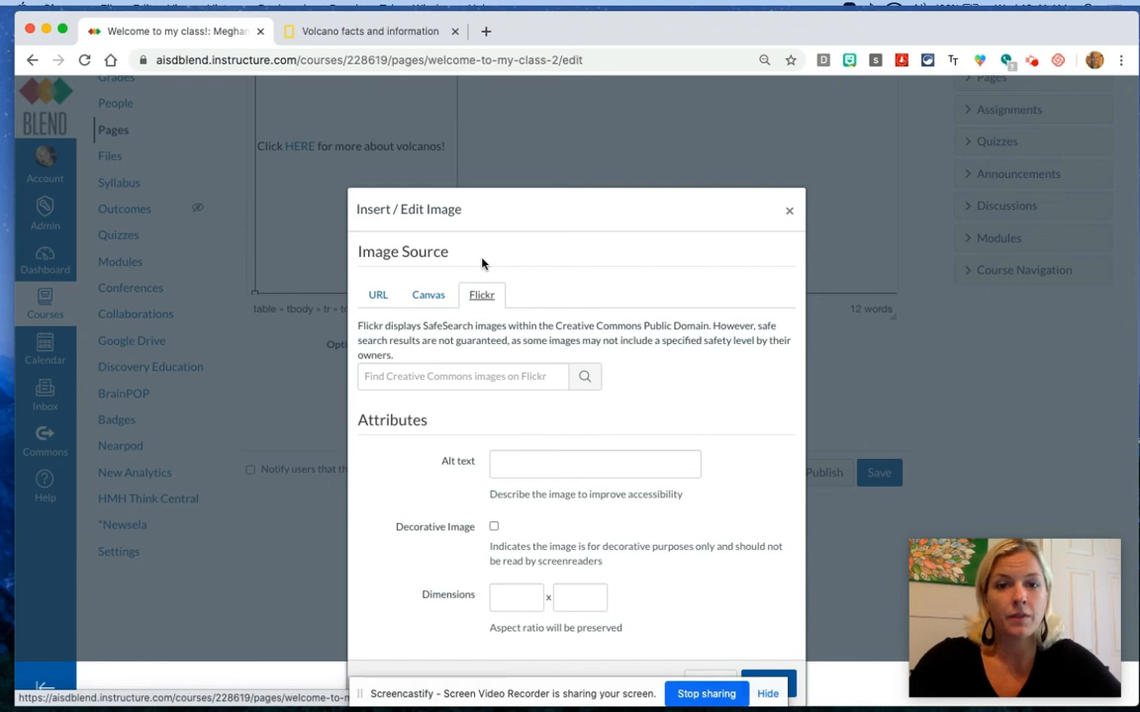
pyautogui.click(454, 379)
pyautogui.write('Volcano')
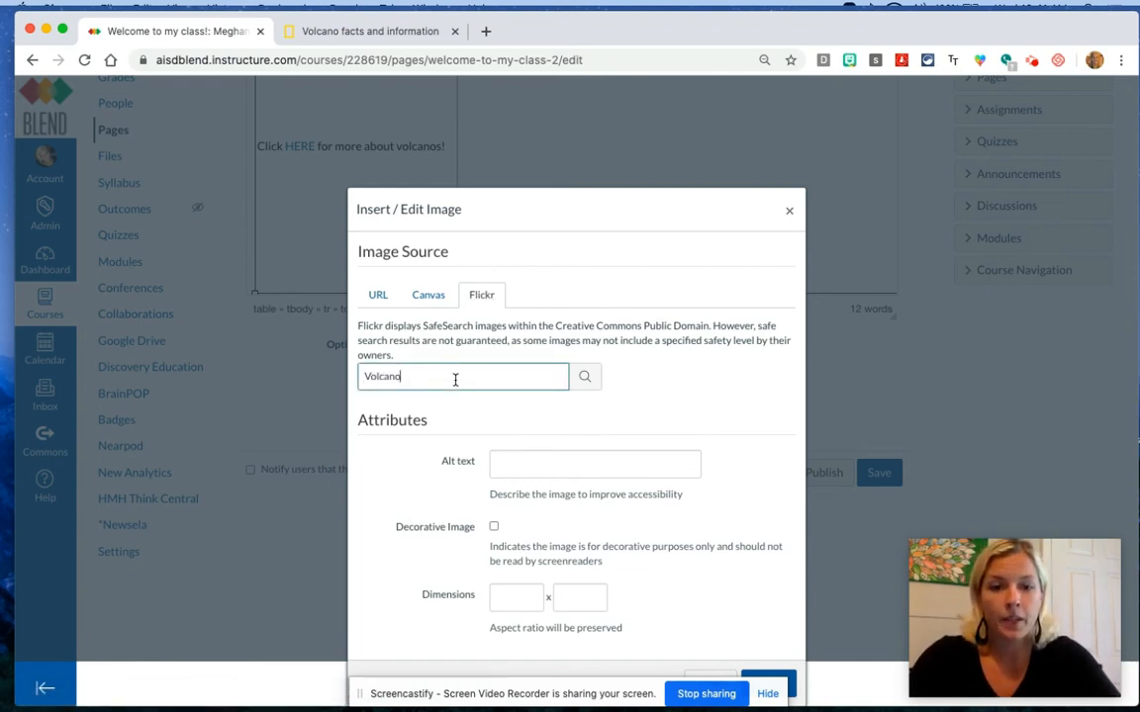
pyautogui.click(584, 377)
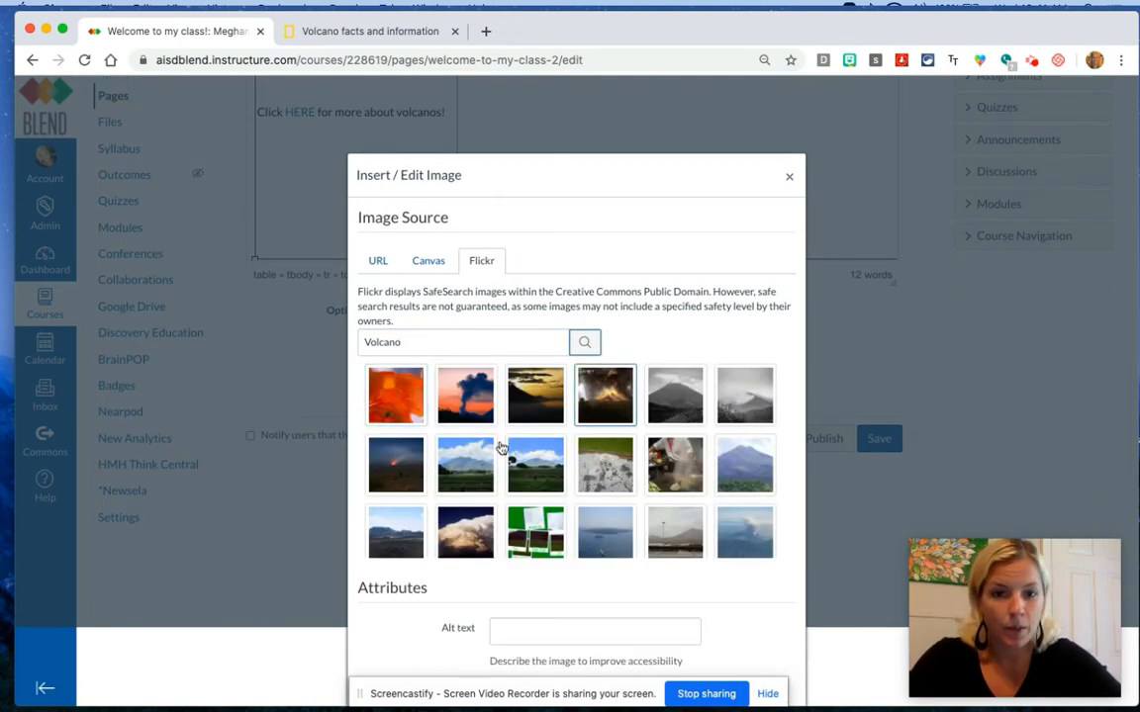
pyautogui.click(456, 400)
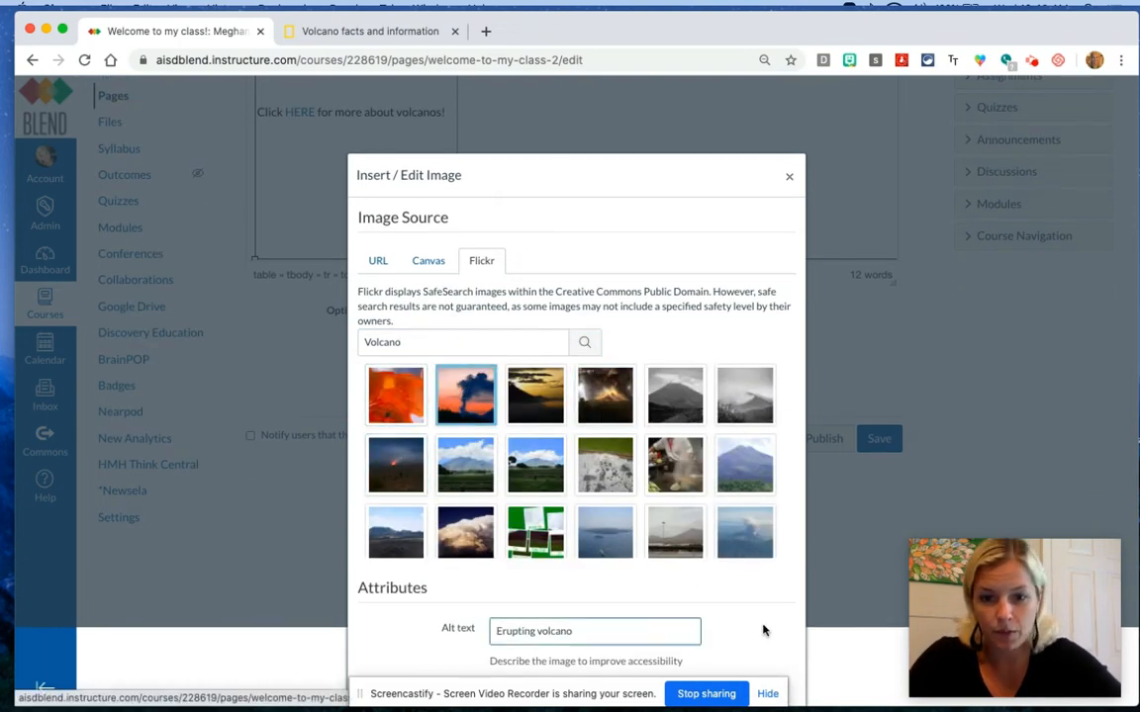
pyautogui.scroll(-3, 763, 625)
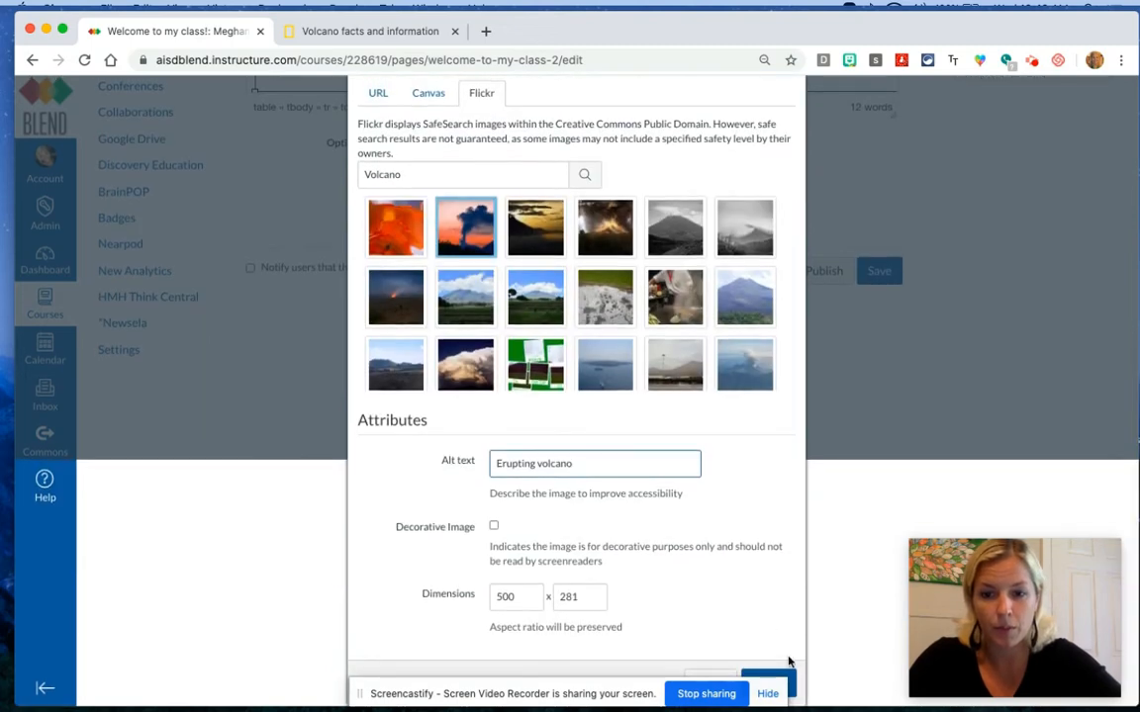
pyautogui.click(768, 682)
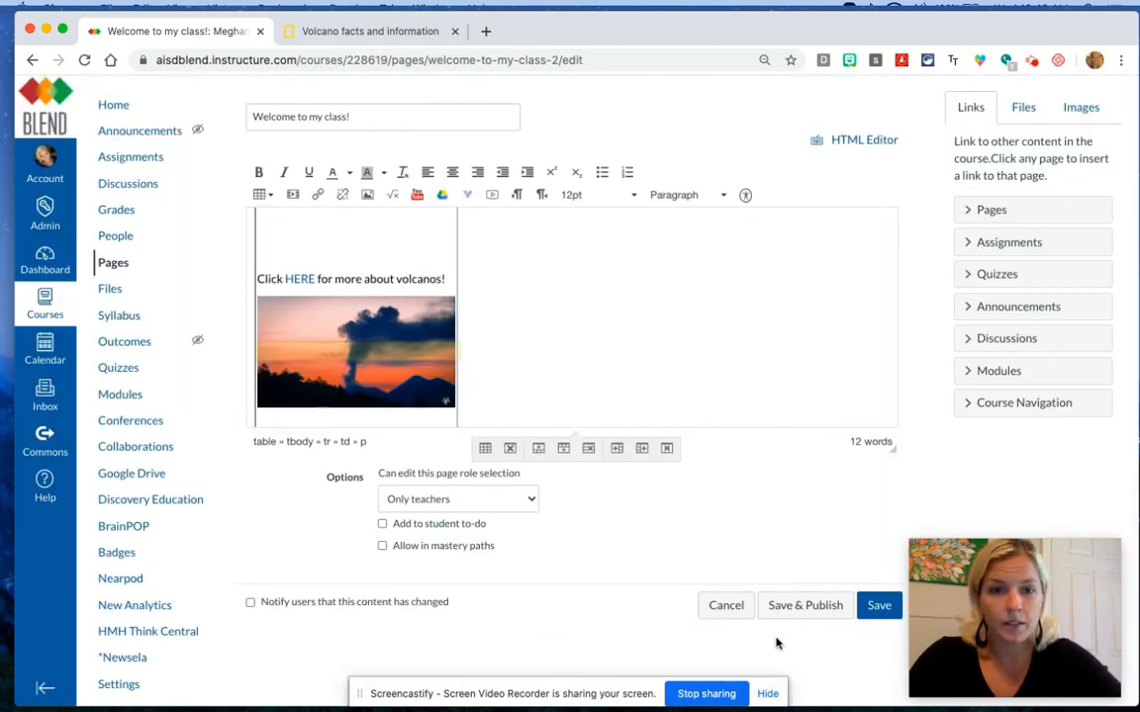
pyautogui.click(323, 338)
pyautogui.click(321, 28)
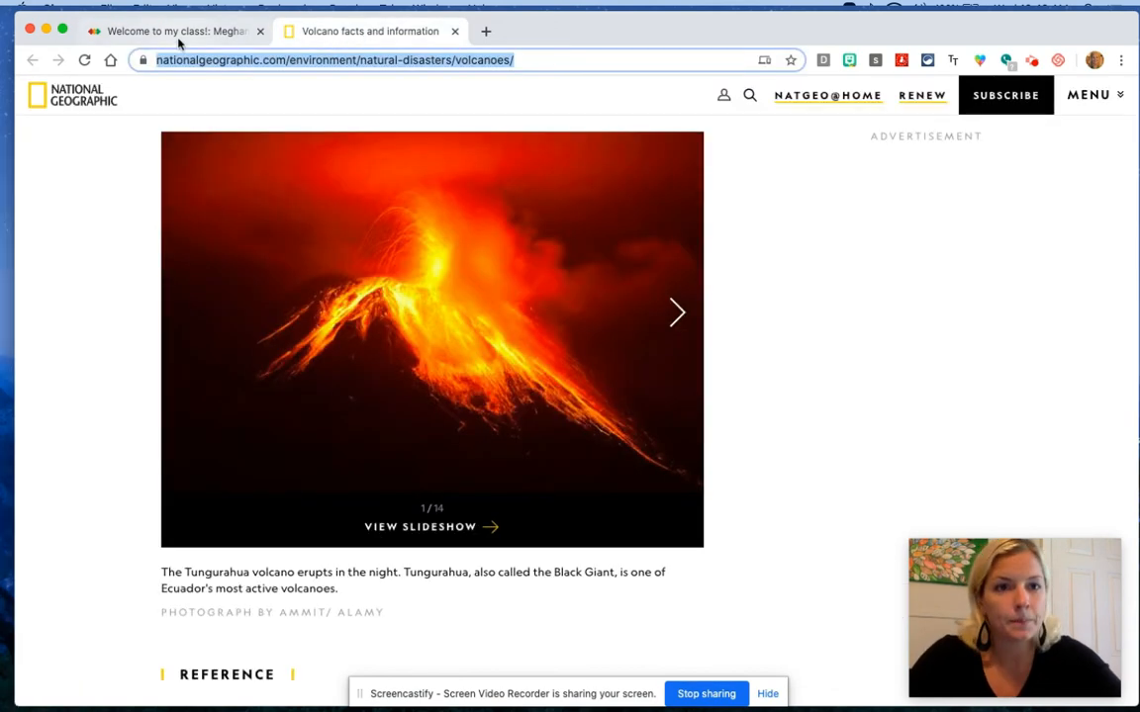
pyautogui.click(159, 32)
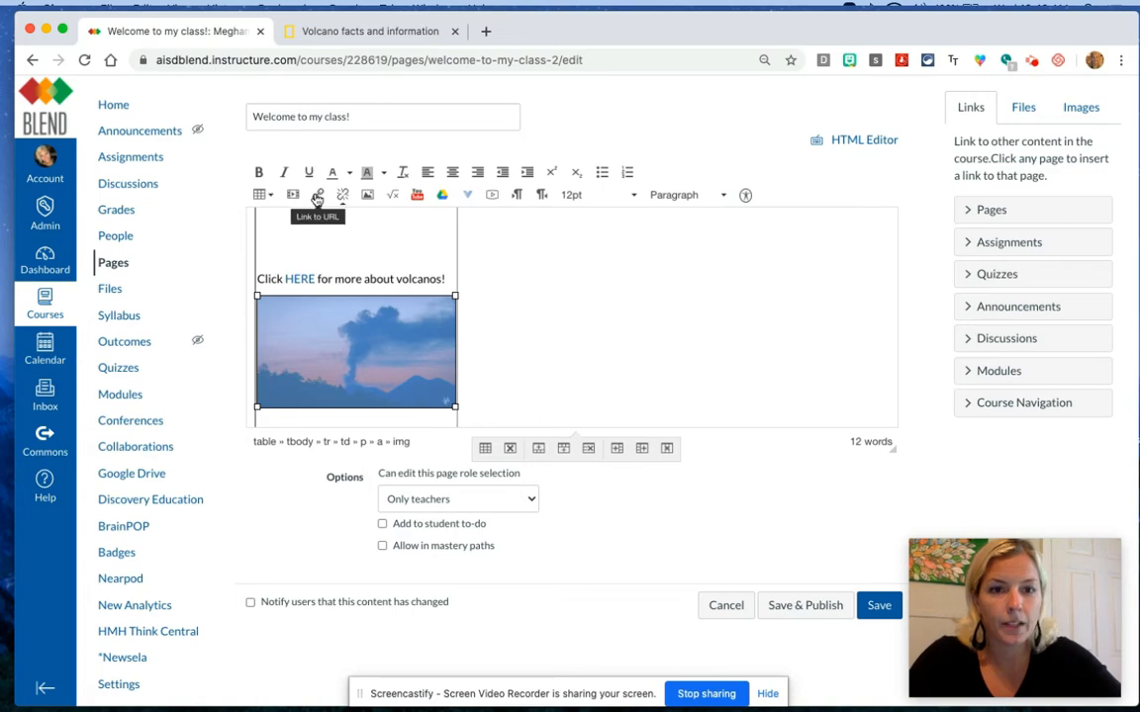
pyautogui.click(317, 198)
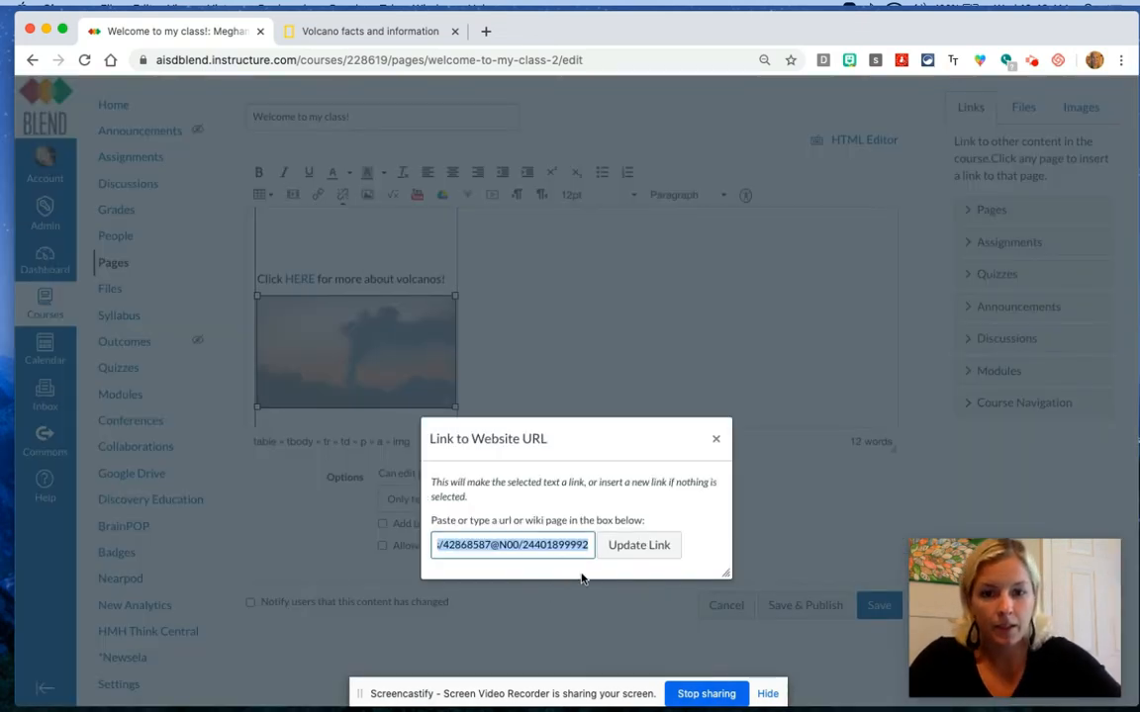
pyautogui.write('https://www.nationalgeographic.com/environment/natural-disasters/volcanoes/')
pyautogui.click(626, 552)
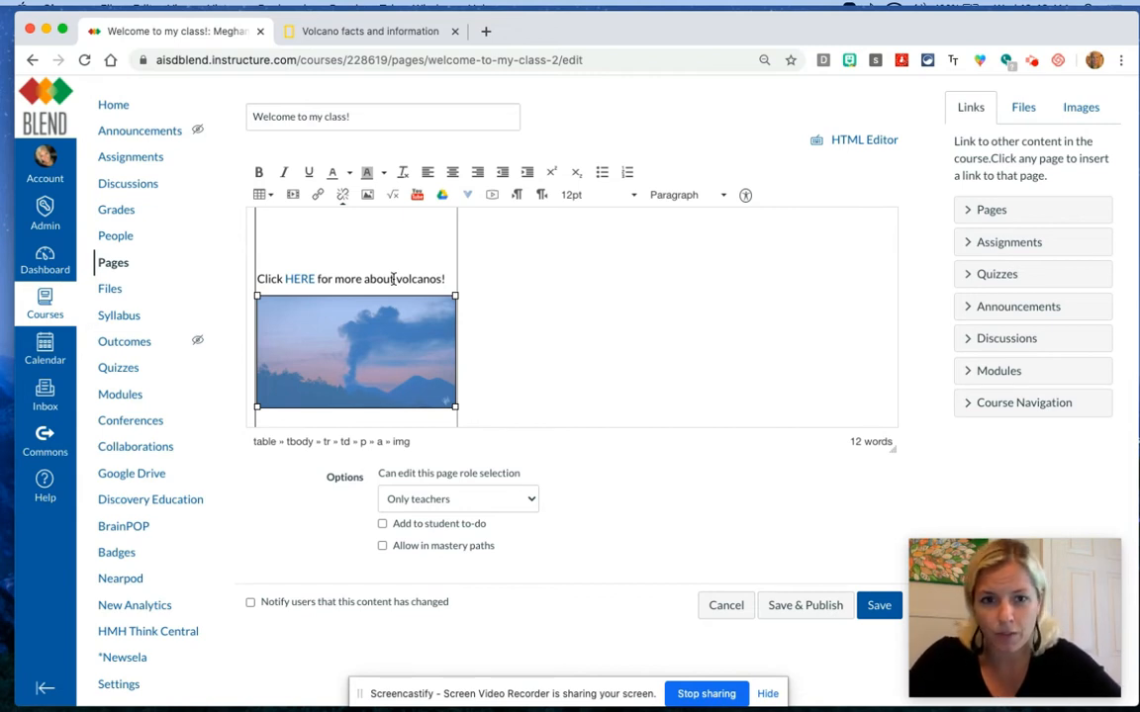
# - Remove the website link from the volcano image and link it to the course discussion "Small Group Discussion Post"
pyautogui.click(378, 333)
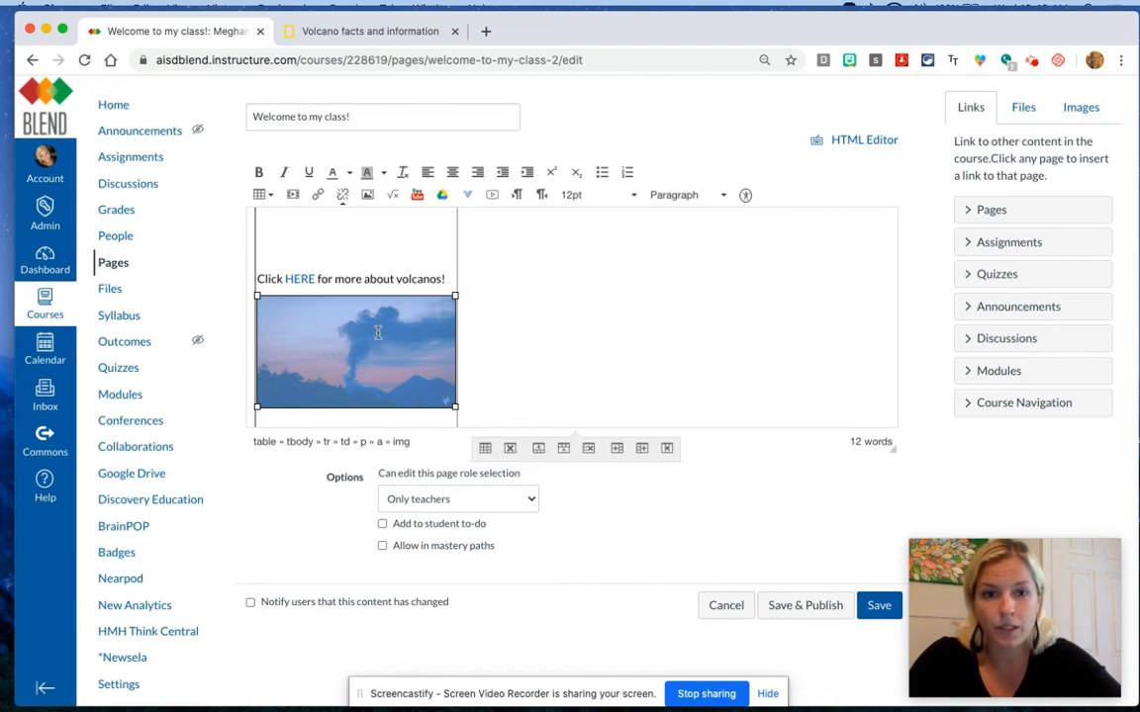
pyautogui.click(343, 198)
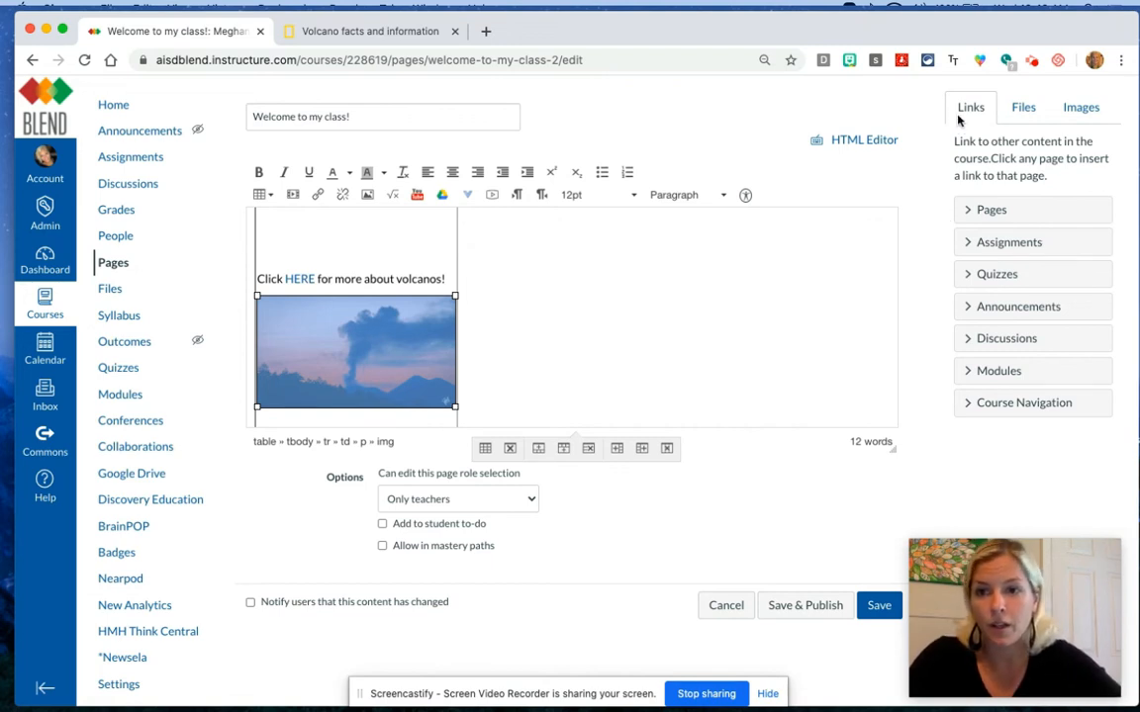
pyautogui.scroll(1, 956, 122)
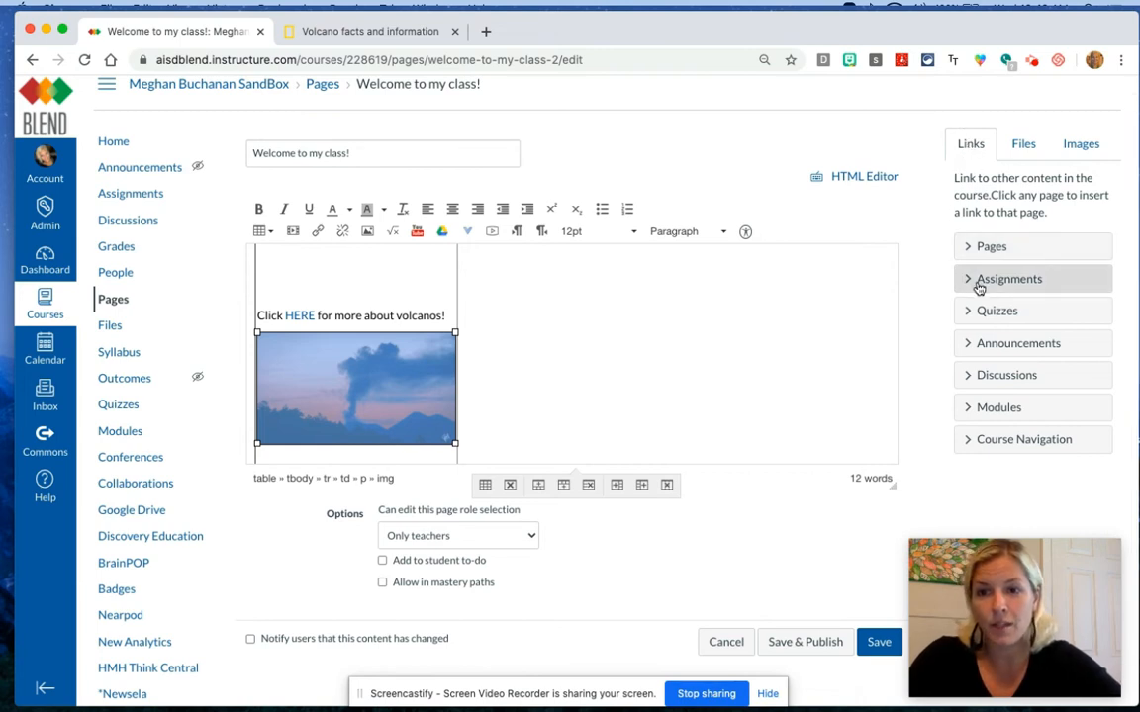
pyautogui.scroll(-1, 978, 285)
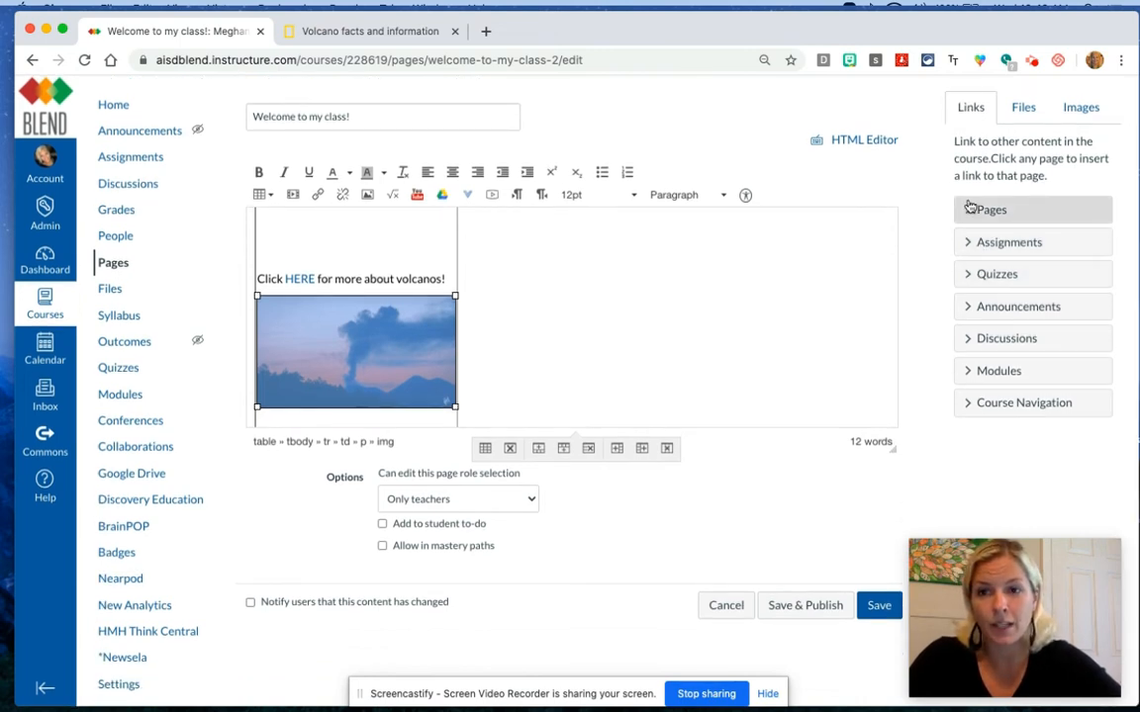
pyautogui.click(971, 338)
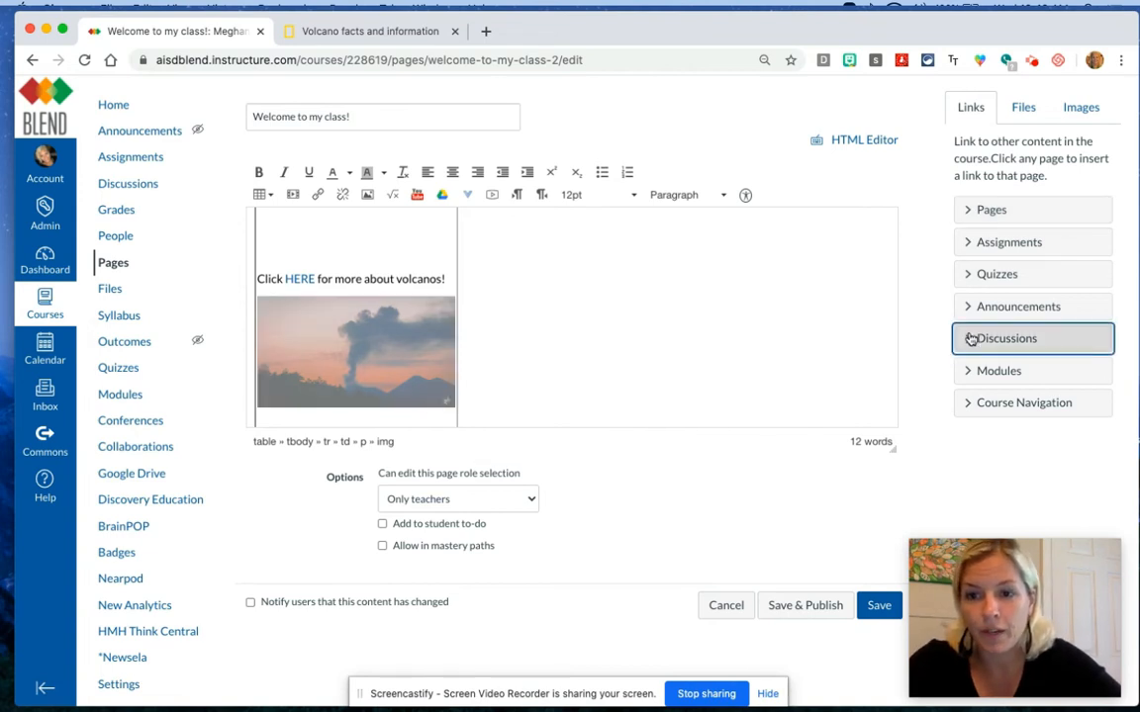
pyautogui.scroll(-1, 980, 416)
pyautogui.scroll(1, 974, 400)
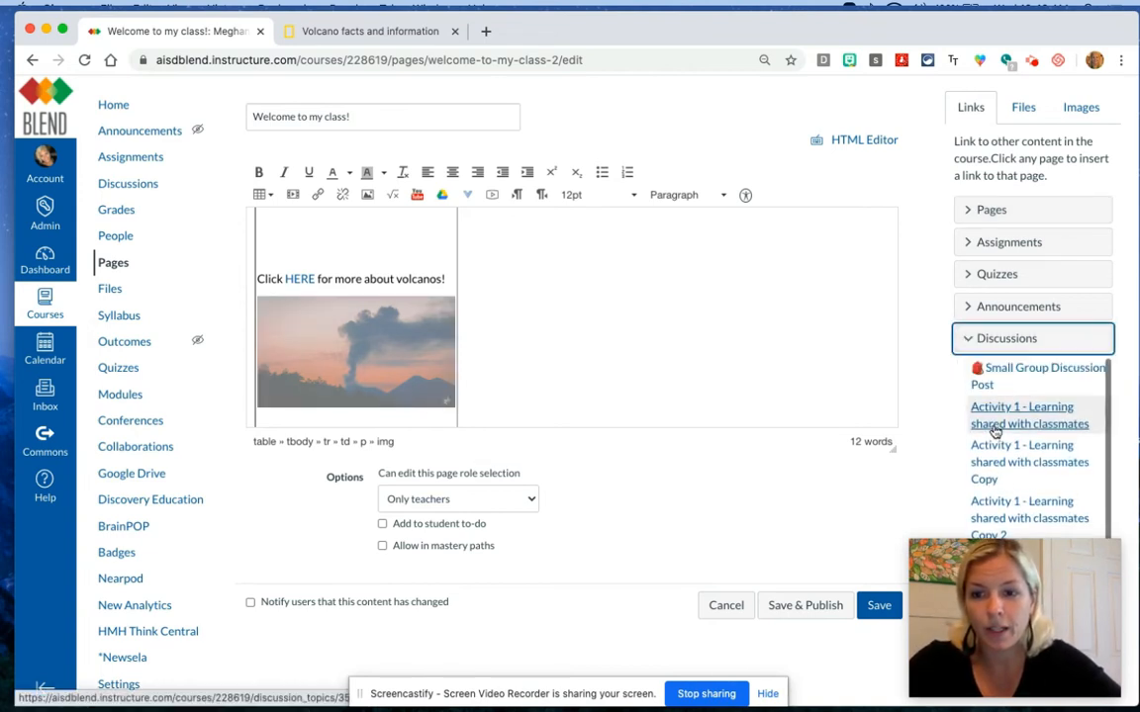
pyautogui.click(1026, 377)
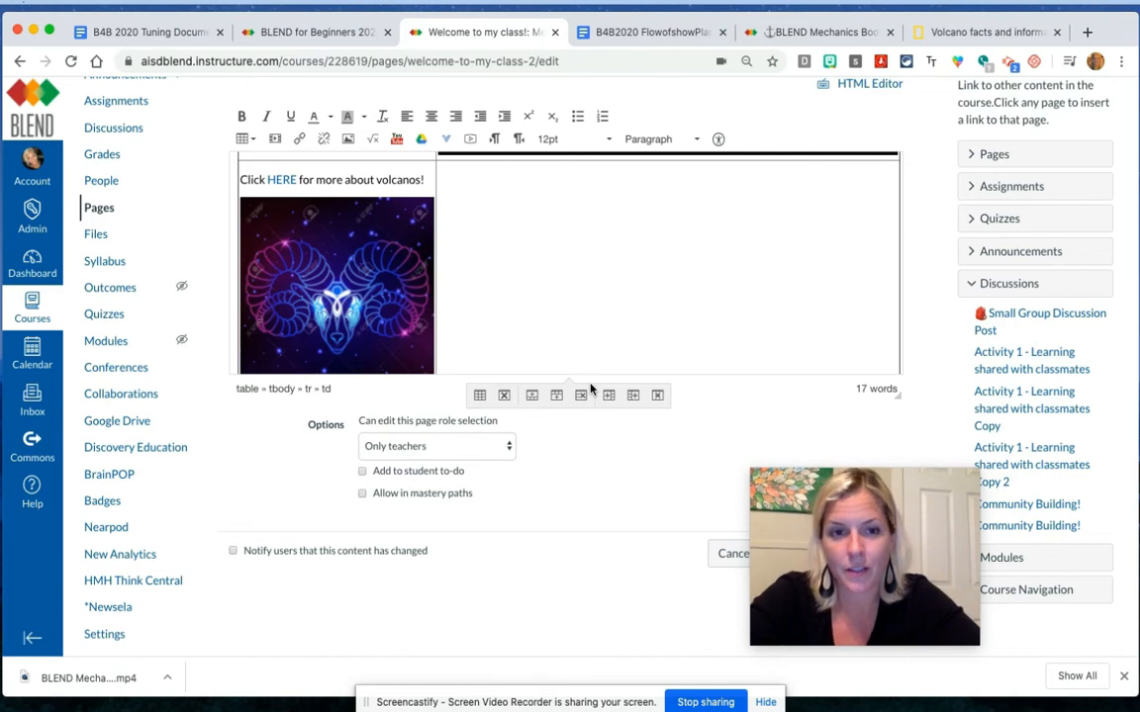
# - Place the text cursor on the empty line below the table
pyautogui.scroll(-2, 465, 211)
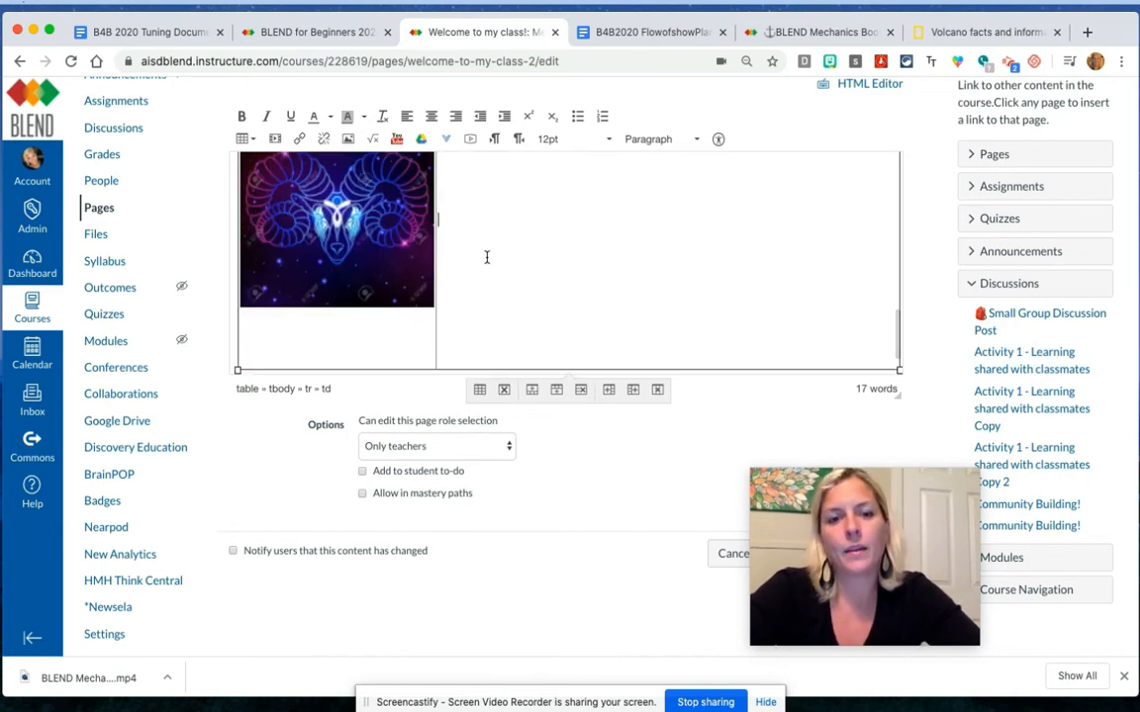
pyautogui.moveTo(900, 370); pyautogui.dragTo(863, 324)
pyautogui.scroll(-1, 775, 364)
pyautogui.scroll(1, 776, 362)
pyautogui.click(773, 372)
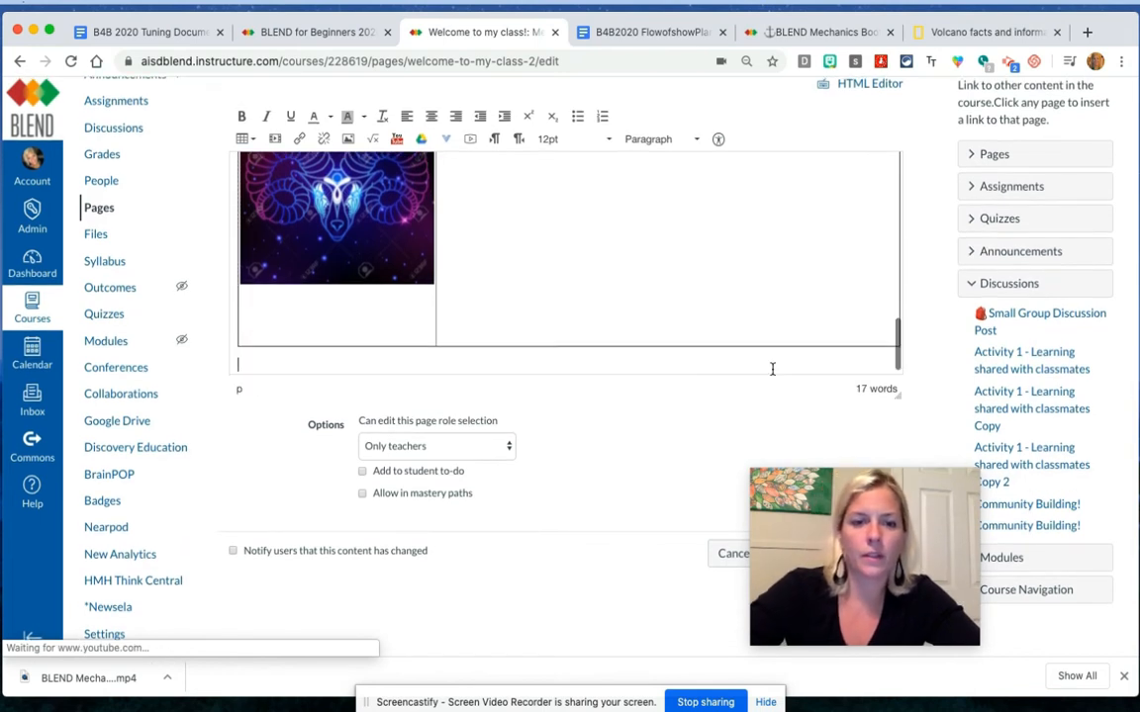
pyautogui.scroll(-1, 774, 369)
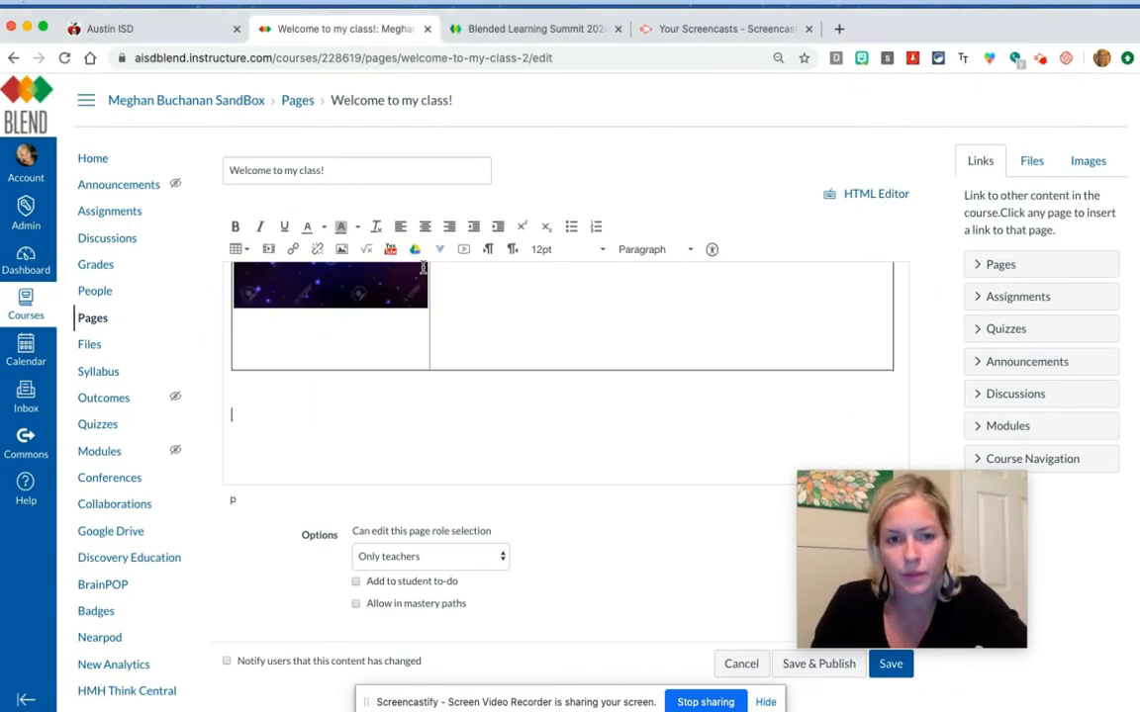
# - Search Google Apps for "Beginning" and embed the document "Beginning of the Year Brainstorm" below the table
pyautogui.click(416, 251)
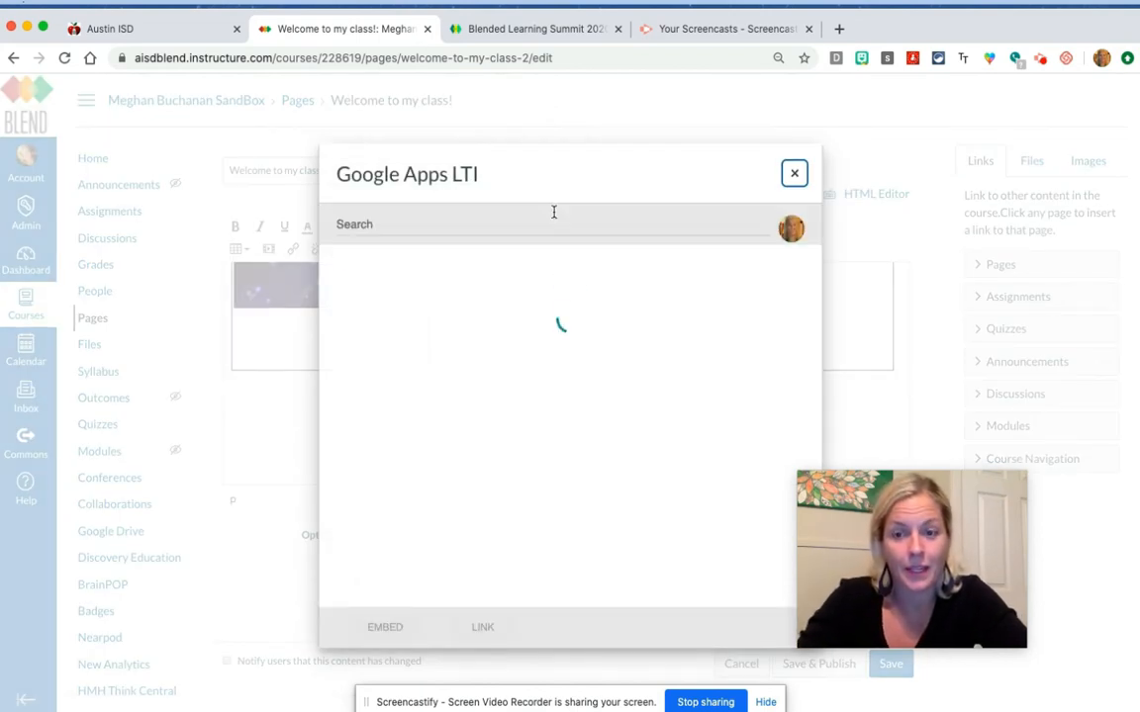
pyautogui.click(363, 223)
pyautogui.write('Beginning')
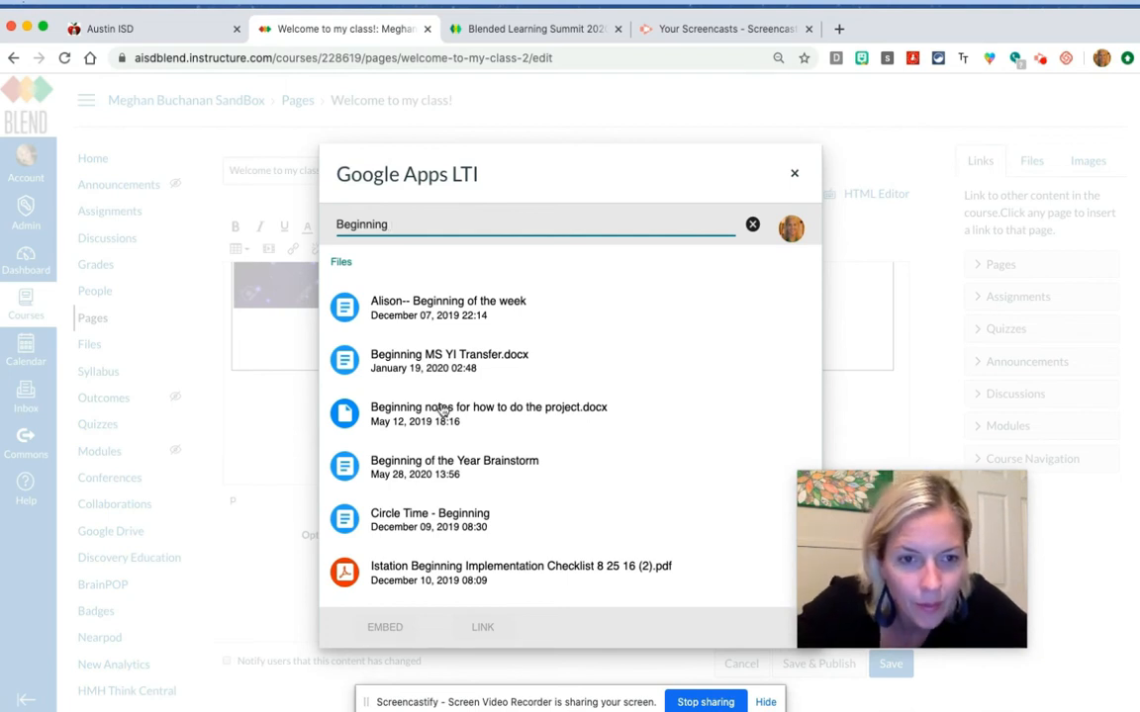
pyautogui.click(435, 475)
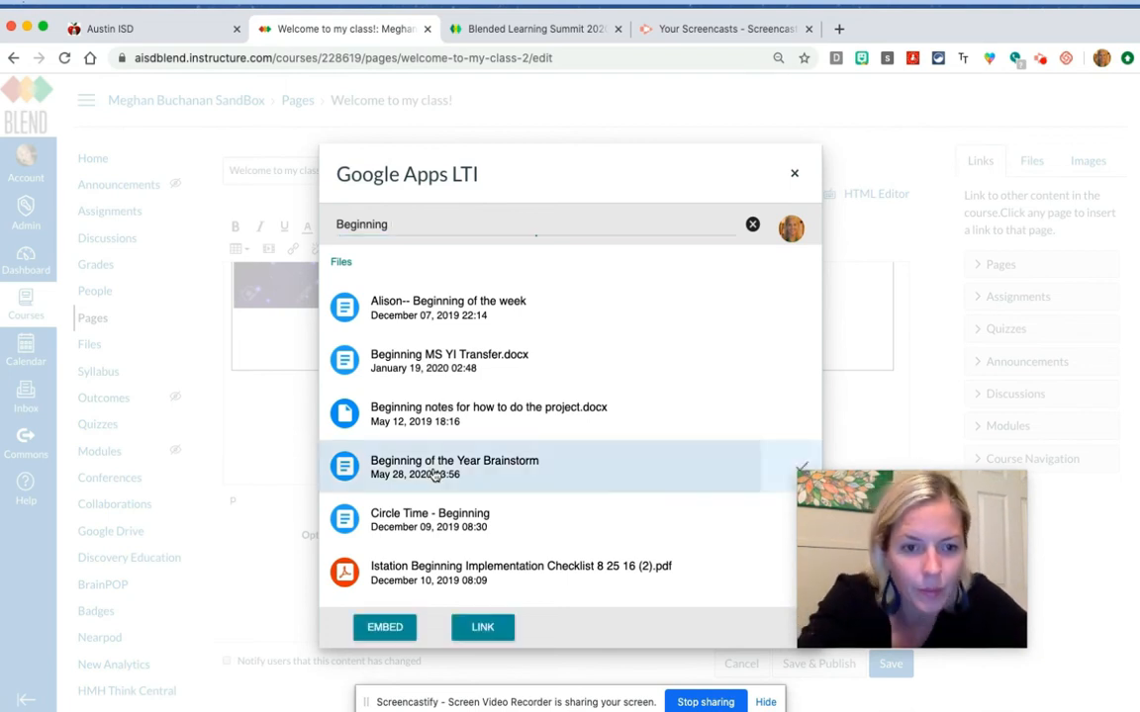
pyautogui.click(376, 639)
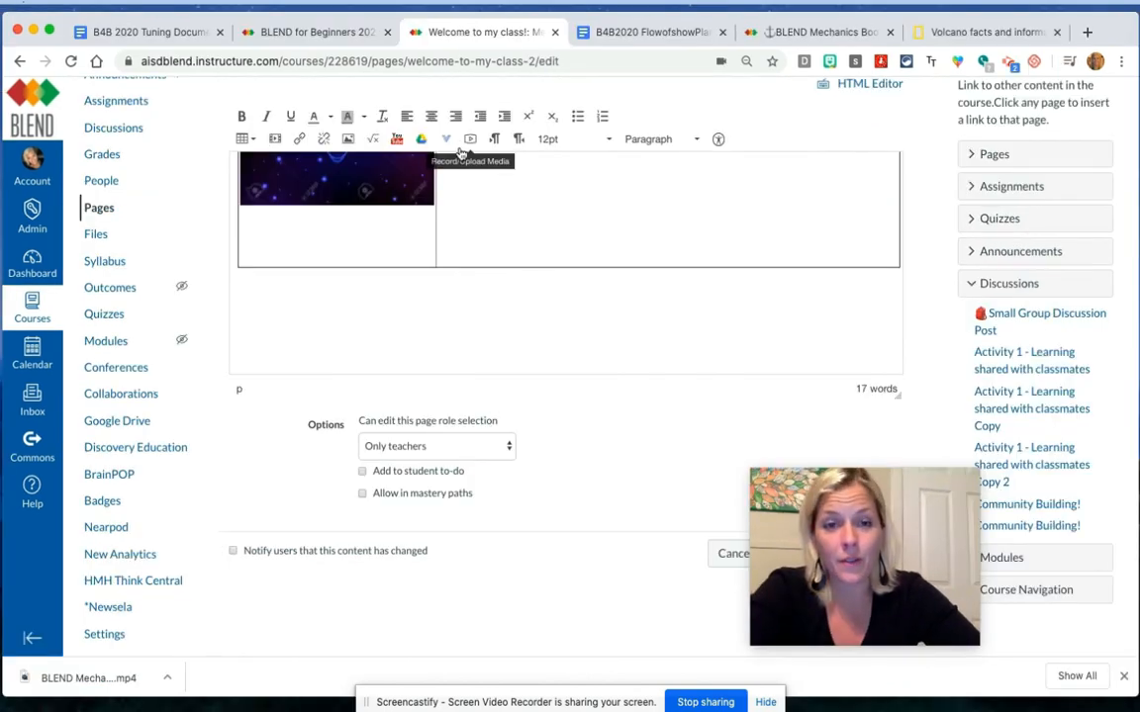
# - Open the external Google Drive tool's file selection and search My Drive for "slide"
pyautogui.click(449, 140)
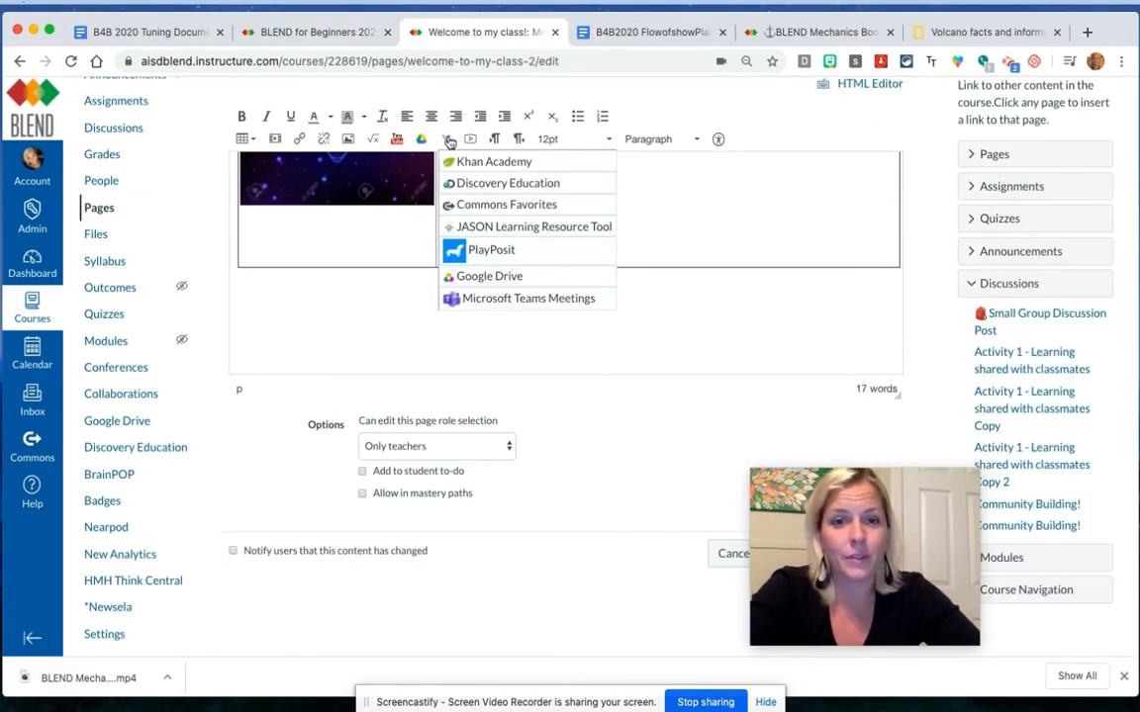
pyautogui.click(478, 278)
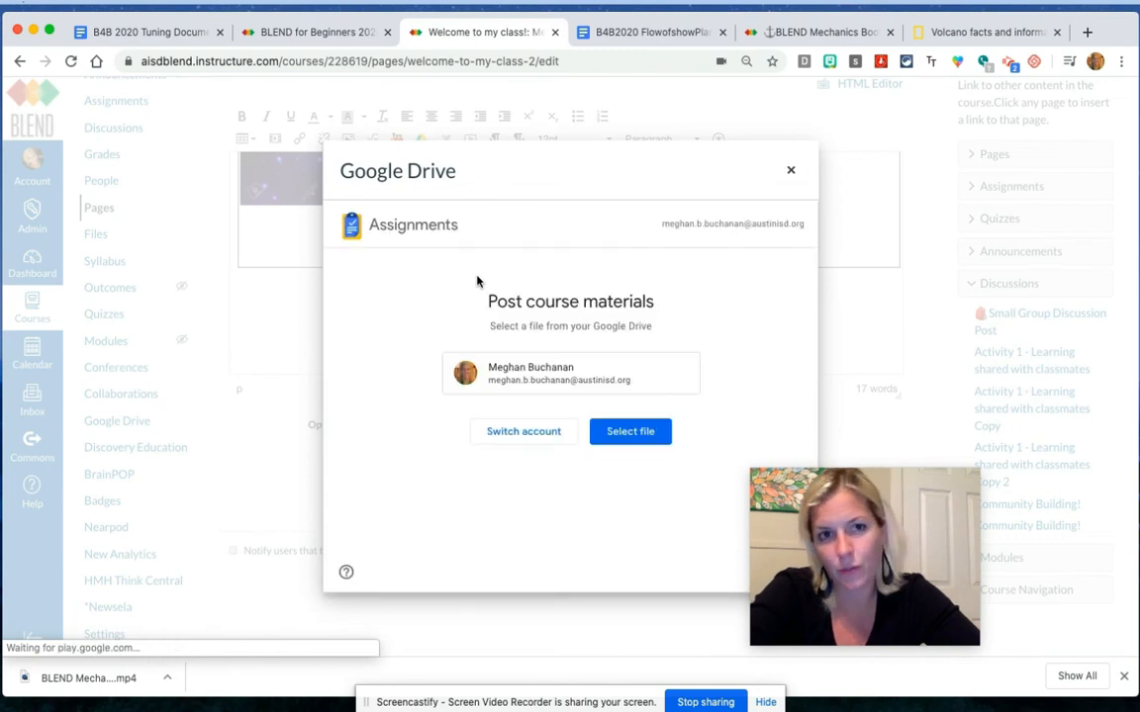
pyautogui.click(631, 431)
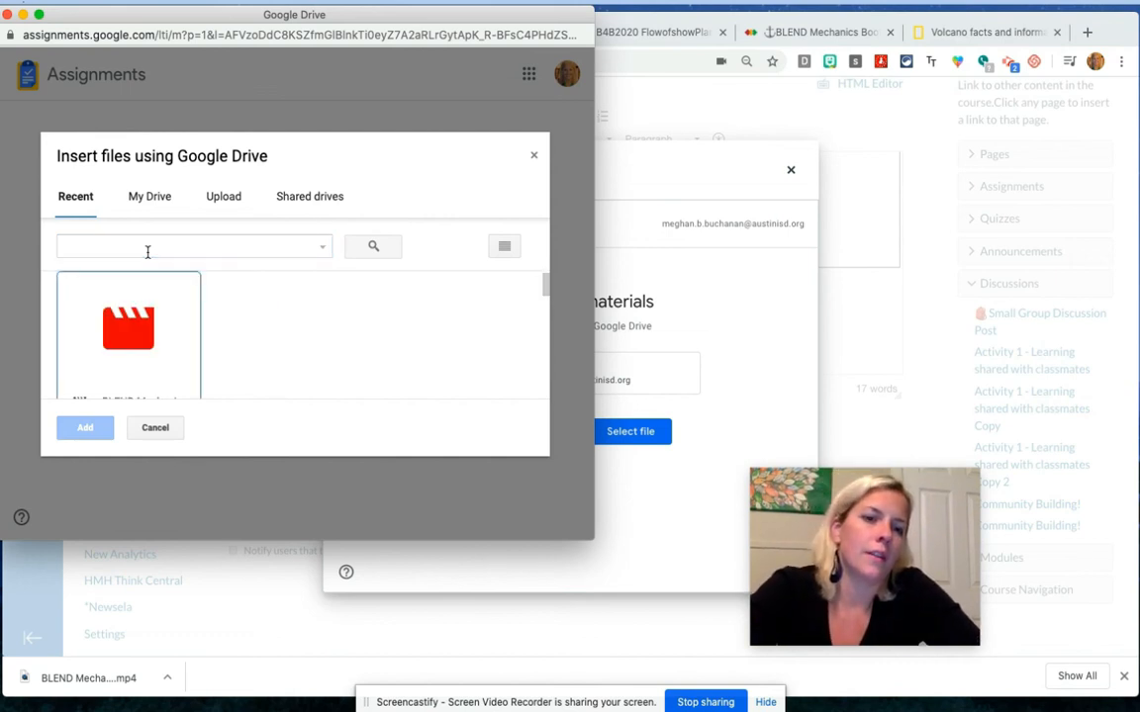
pyautogui.click(162, 203)
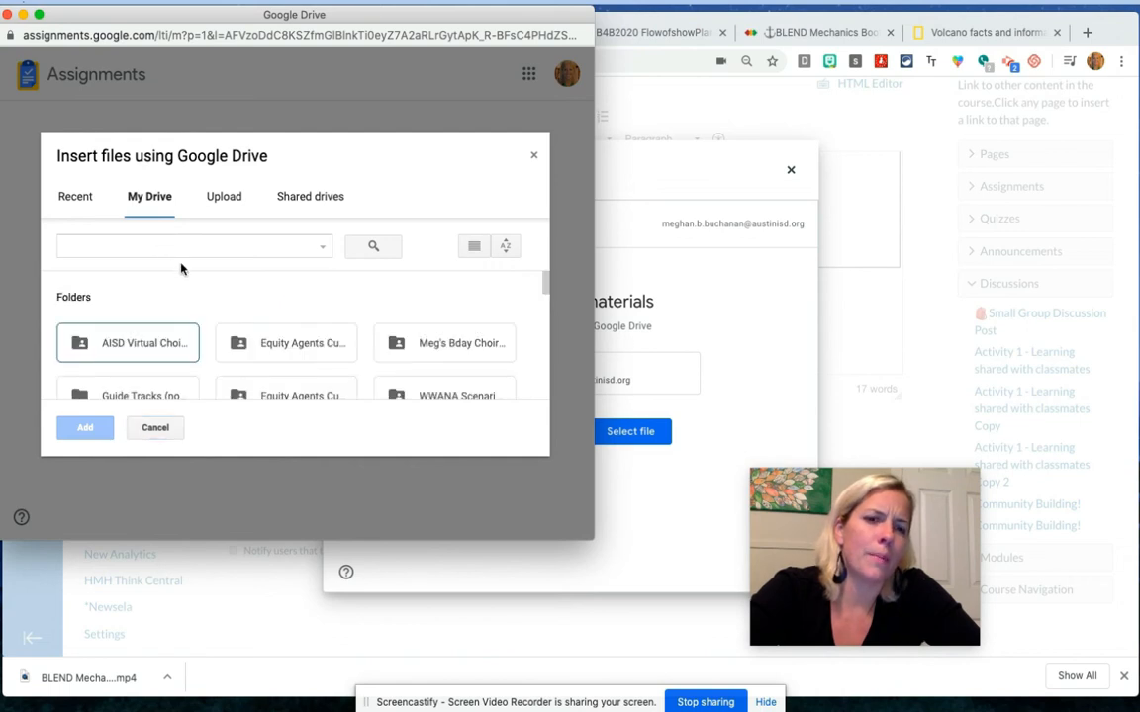
pyautogui.click(146, 245)
pyautogui.write('slide')
pyautogui.press('Return')
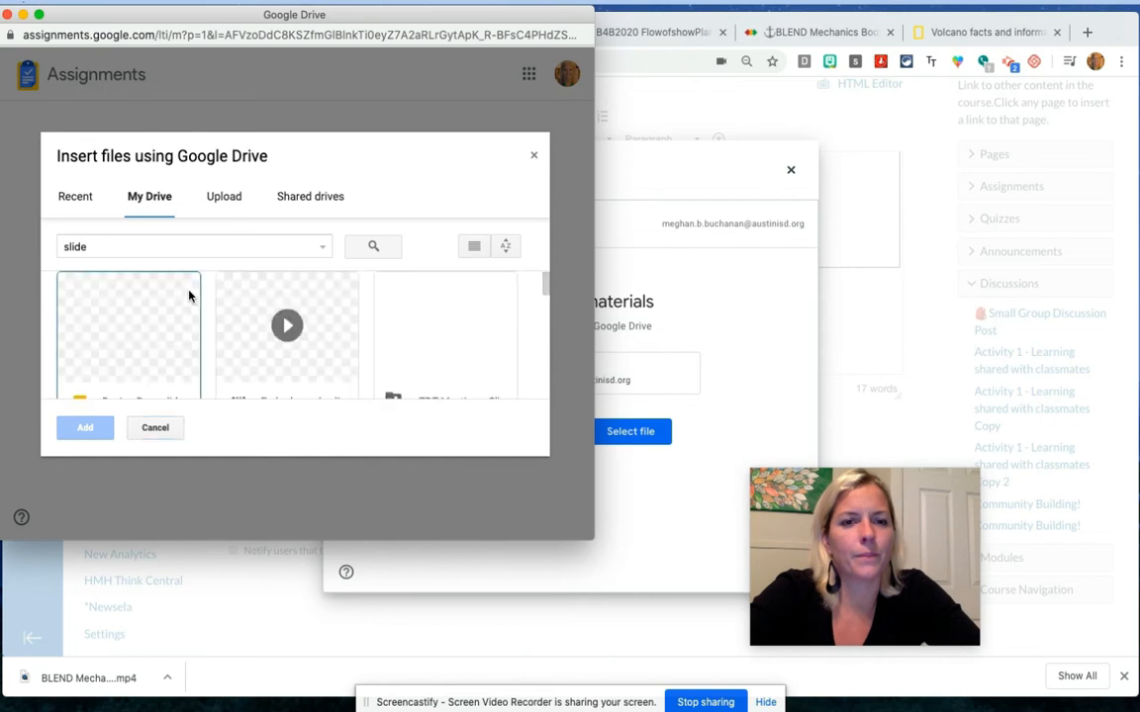
# - Attach the "intro slide" presentation to the page, allowing anyone with the link to access it
pyautogui.scroll(-3, 188, 295)
pyautogui.click(499, 327)
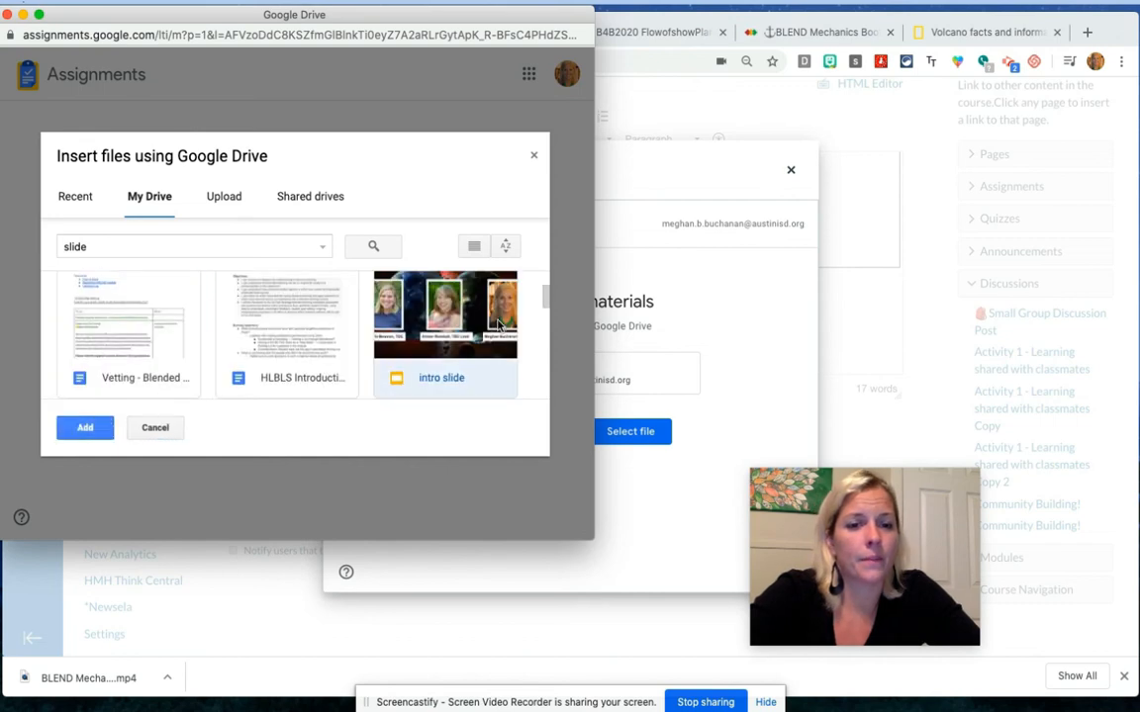
pyautogui.click(86, 429)
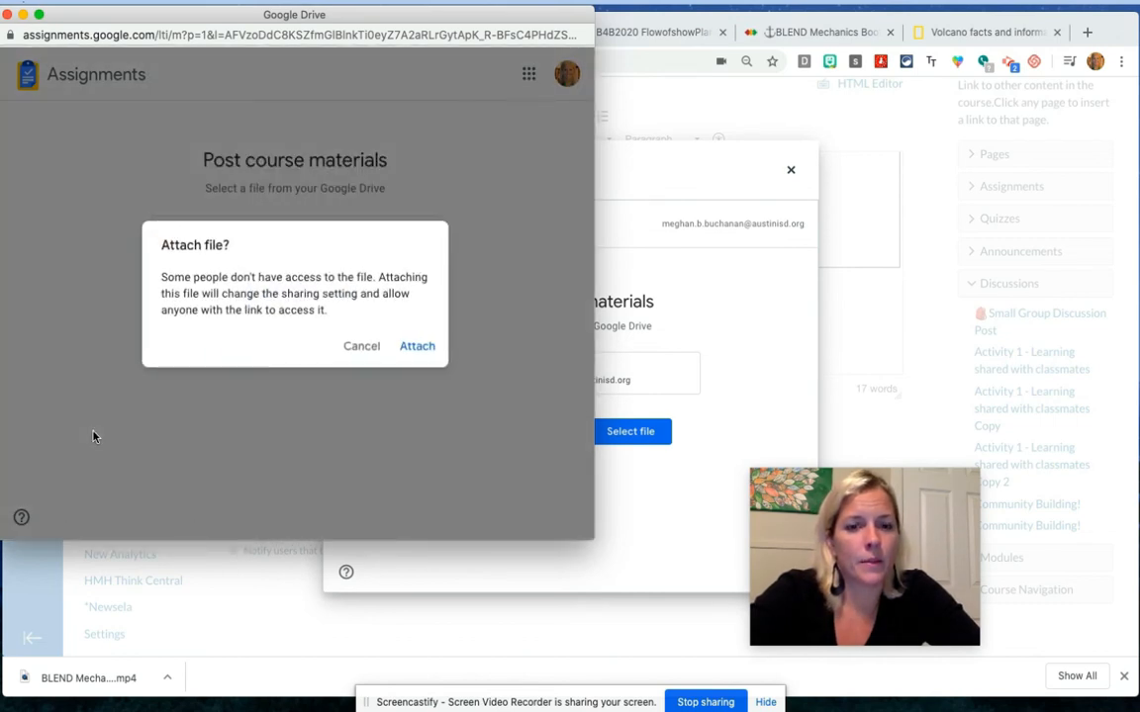
pyautogui.click(416, 347)
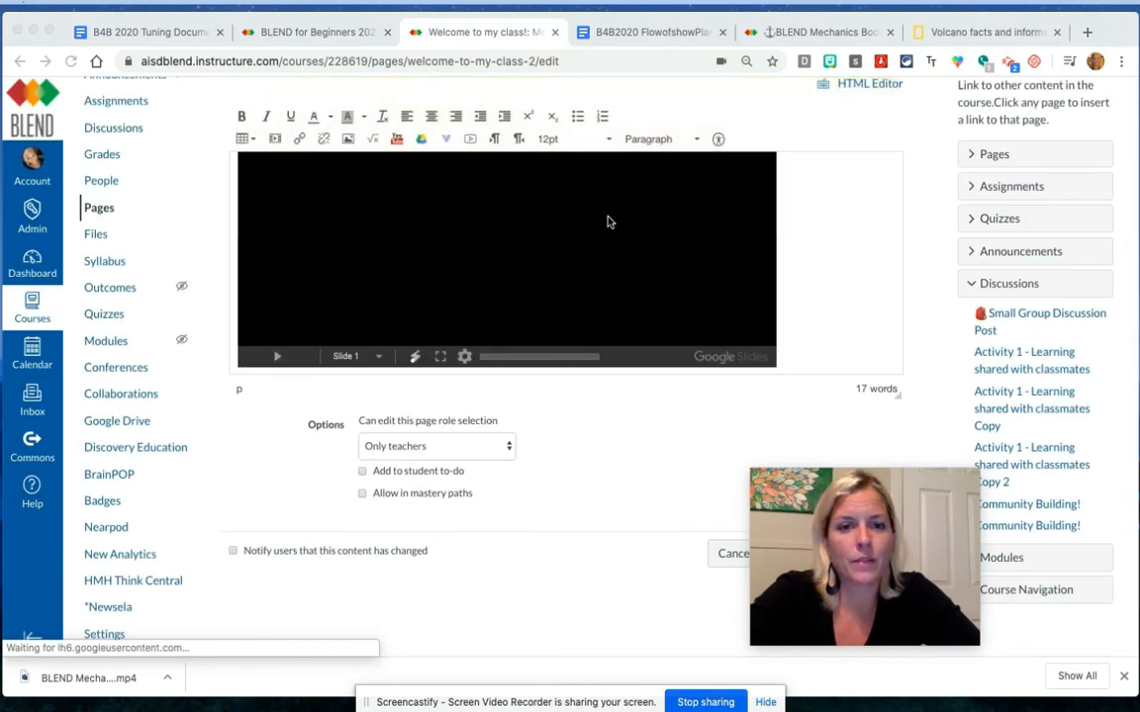
# - Examine the embedded slide presentation below the table from its upper edge to its playback controls
pyautogui.scroll(-5, 842, 204)
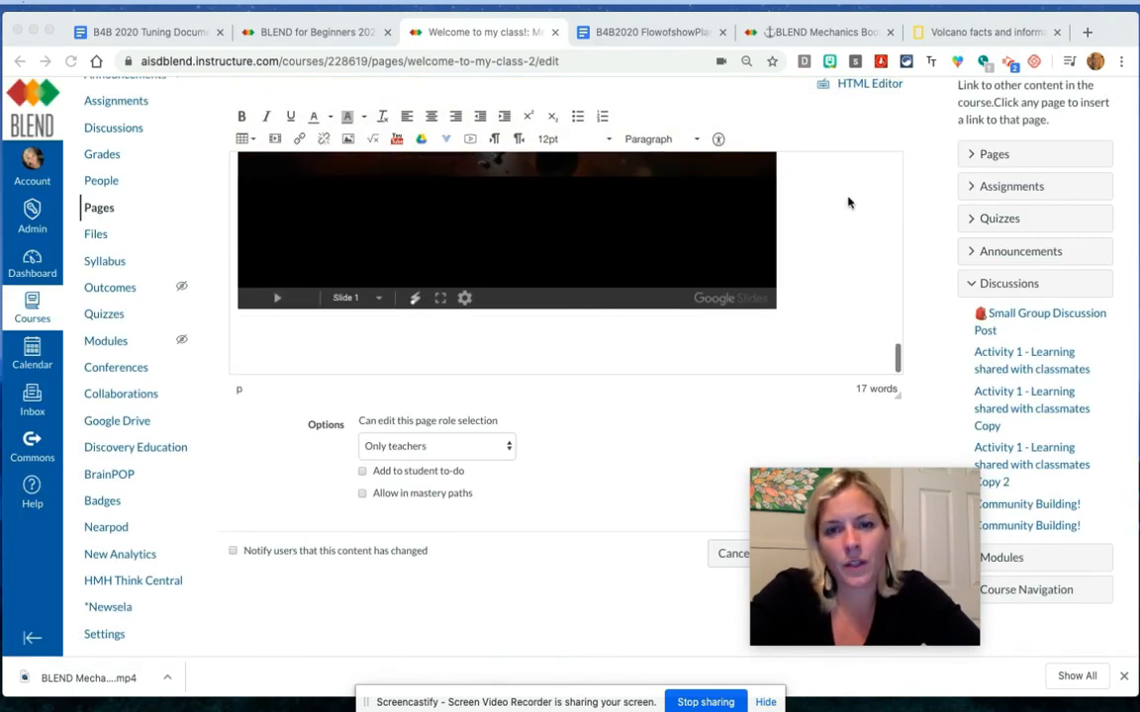
pyautogui.scroll(-2, 848, 203)
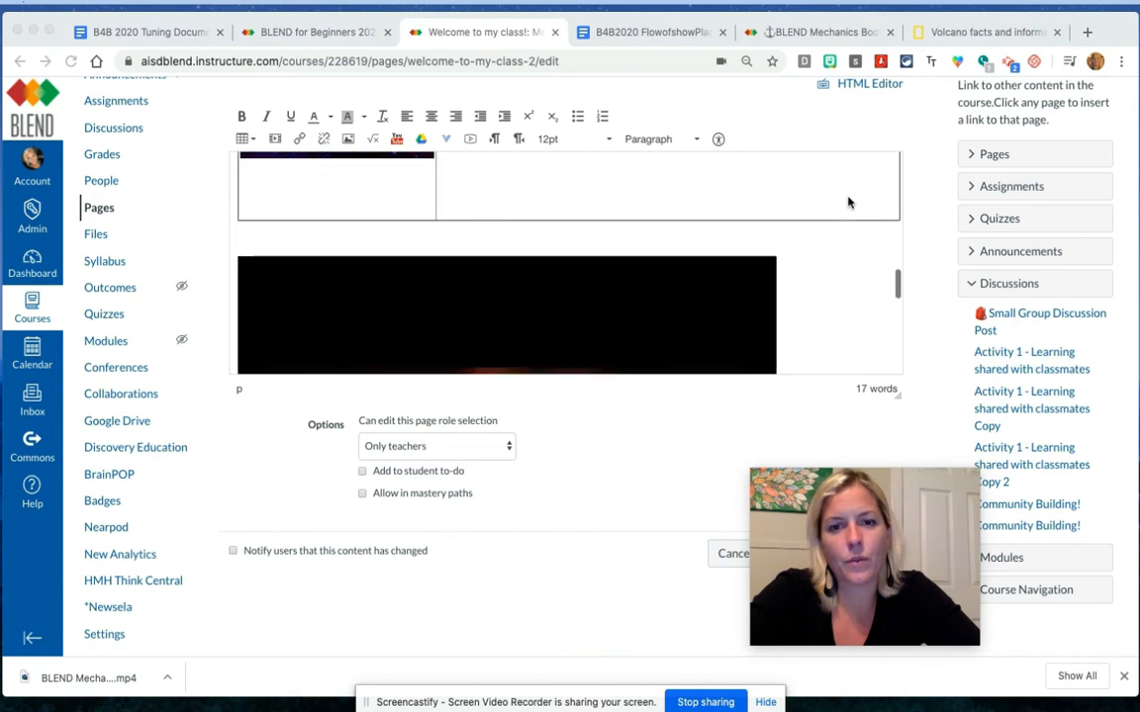
pyautogui.scroll(-2, 597, 256)
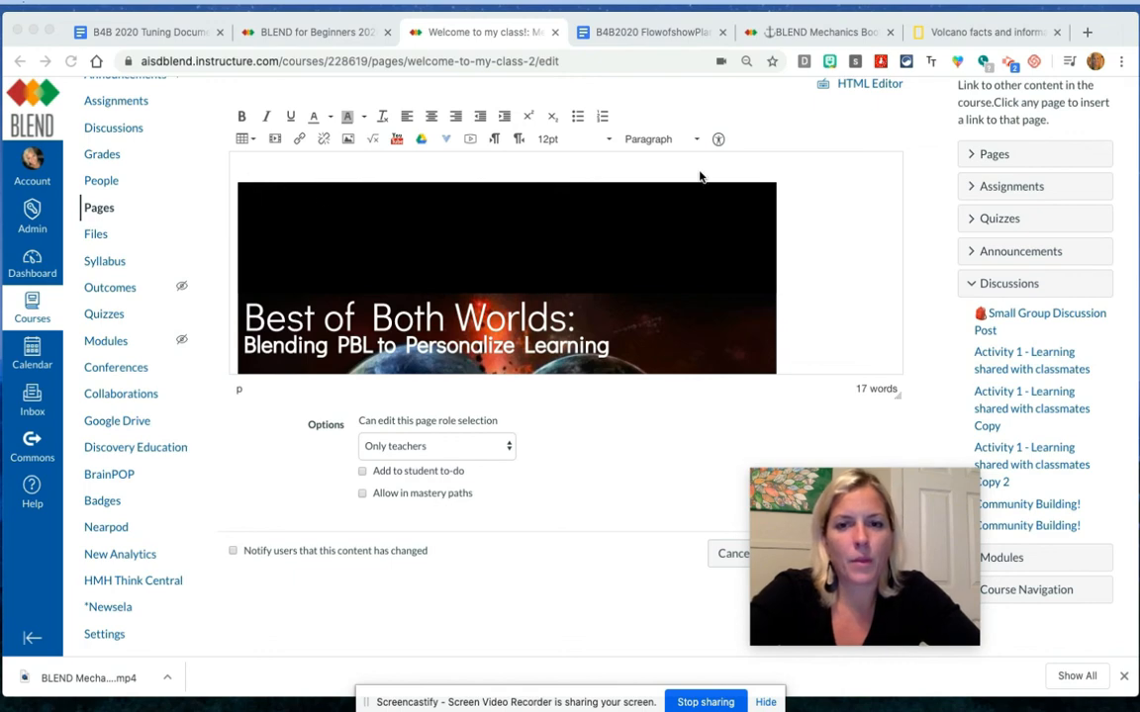
pyautogui.scroll(-5, 778, 165)
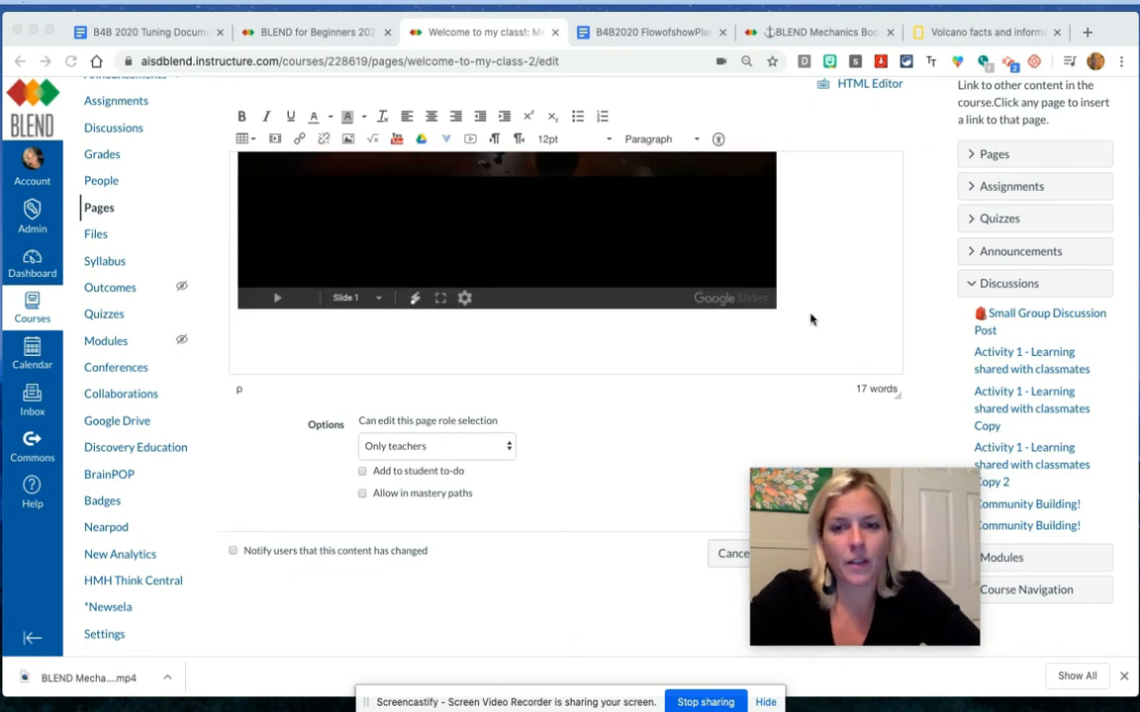
pyautogui.scroll(3, 854, 213)
pyautogui.scroll(-3, 853, 214)
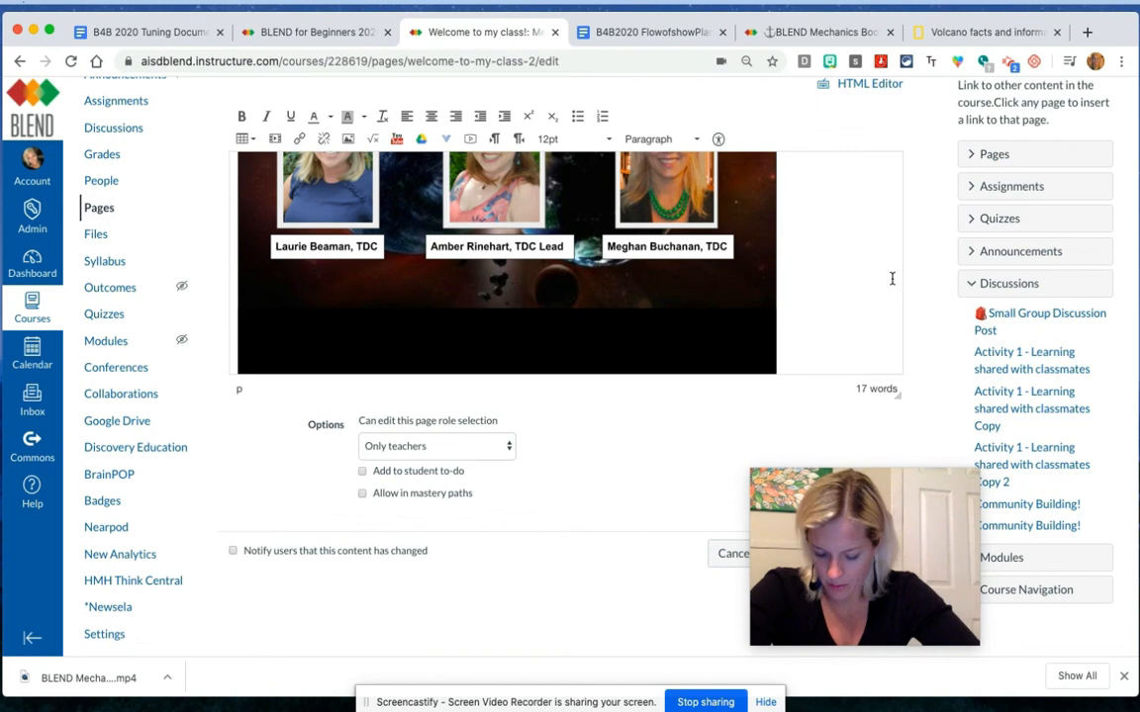
pyautogui.scroll(-3, 839, 361)
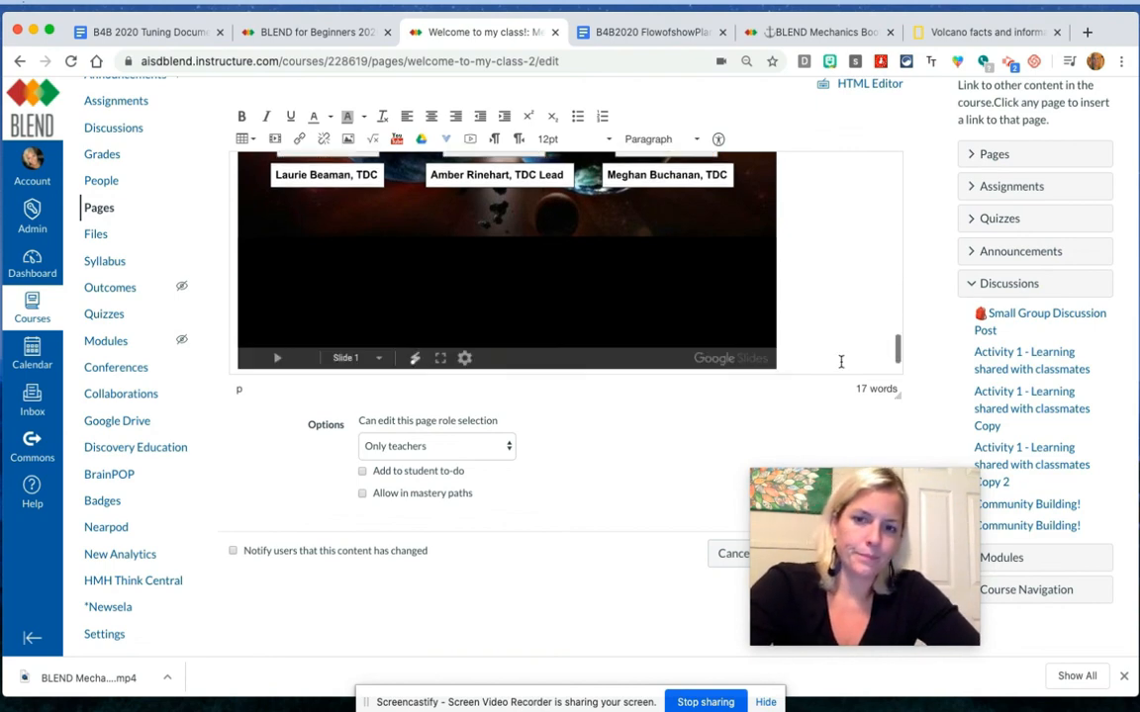
pyautogui.scroll(-1, 841, 362)
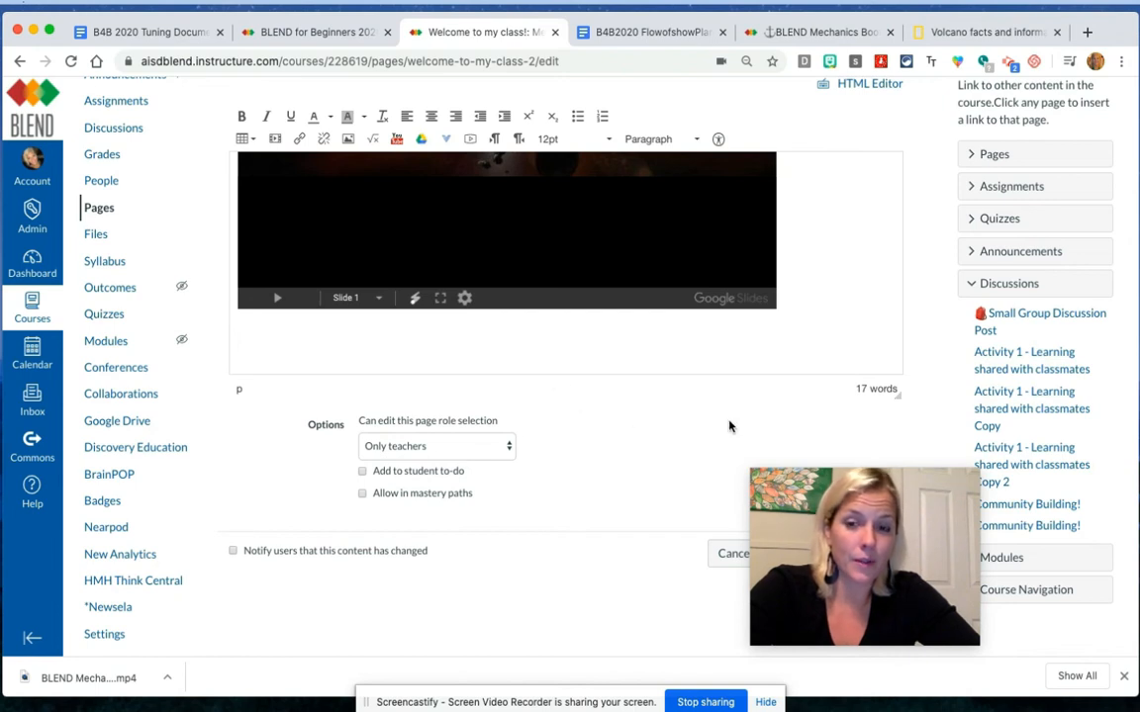
# - Save the "Welcome to my class!" page without publishing it
pyautogui.moveTo(829, 534); pyautogui.dragTo(626, 542)
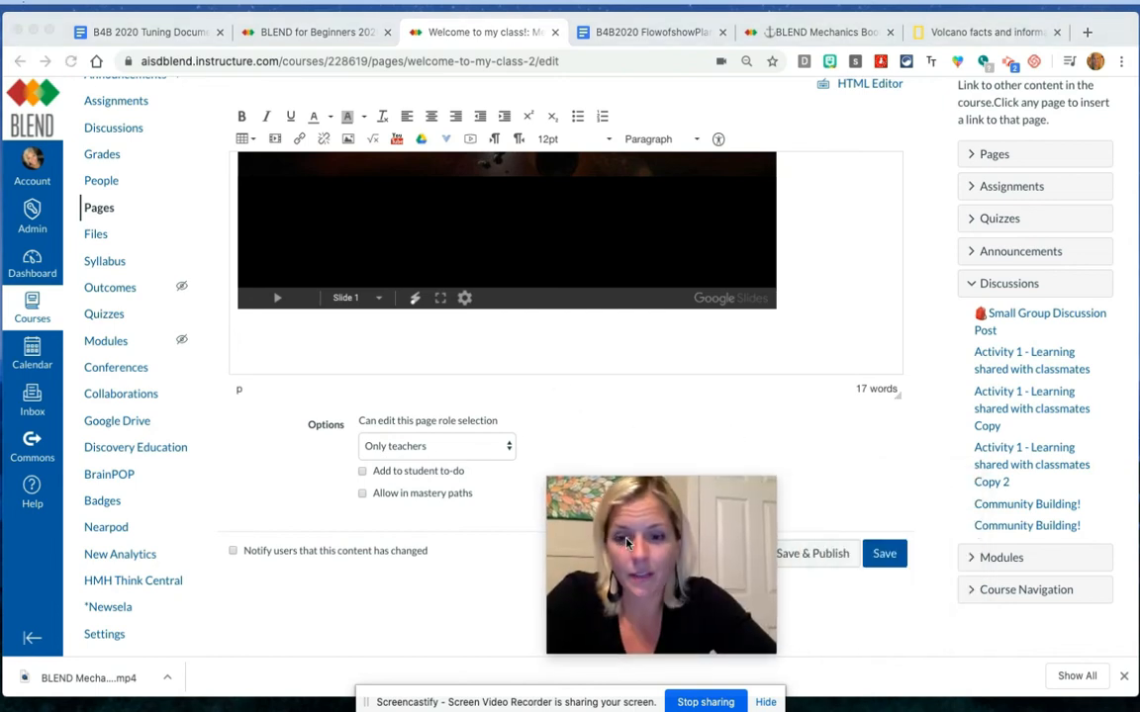
pyautogui.click(886, 557)
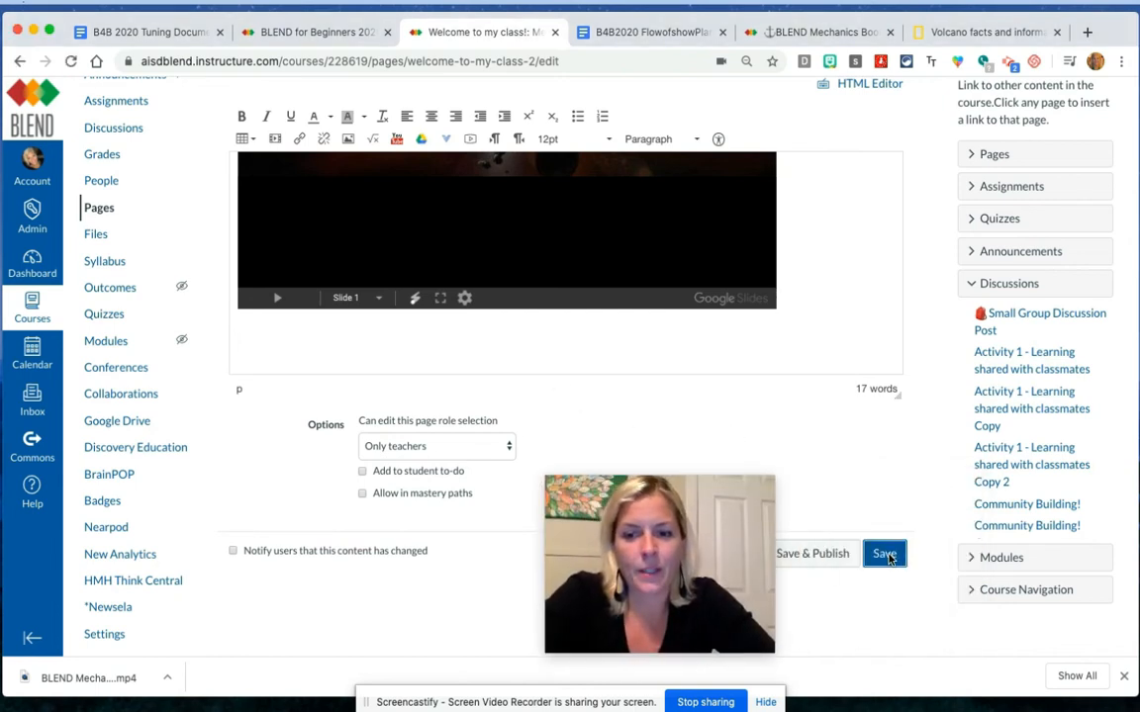
pyautogui.click(888, 559)
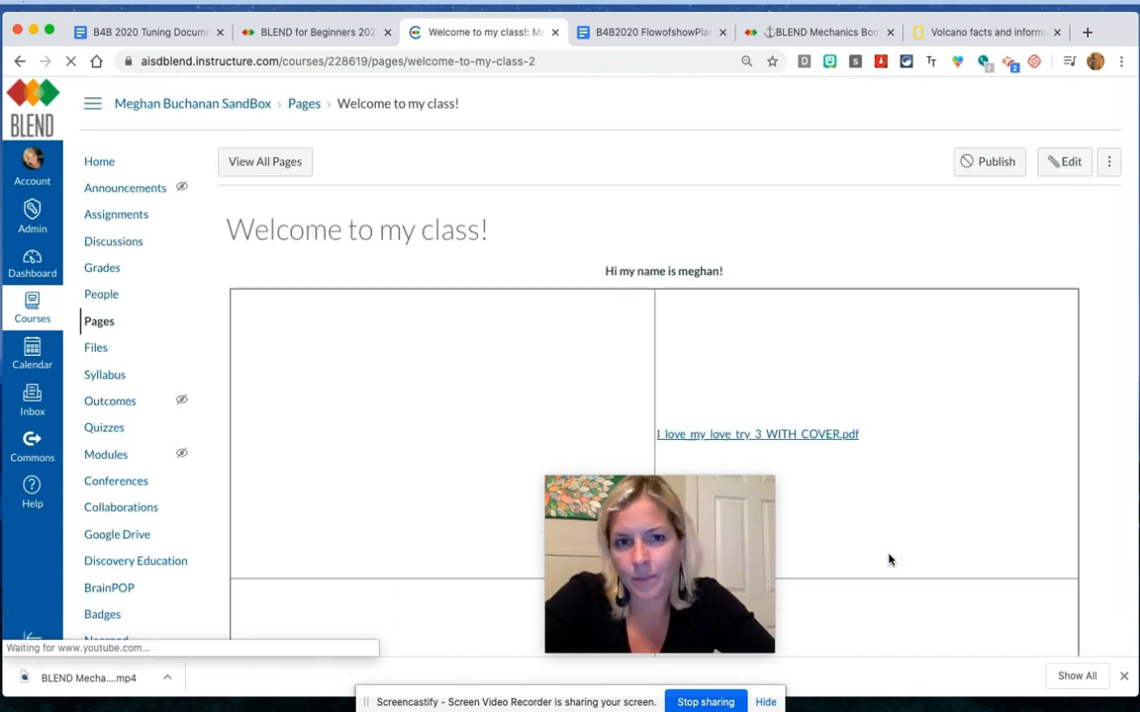
pyautogui.moveTo(722, 570); pyautogui.dragTo(1072, 569)
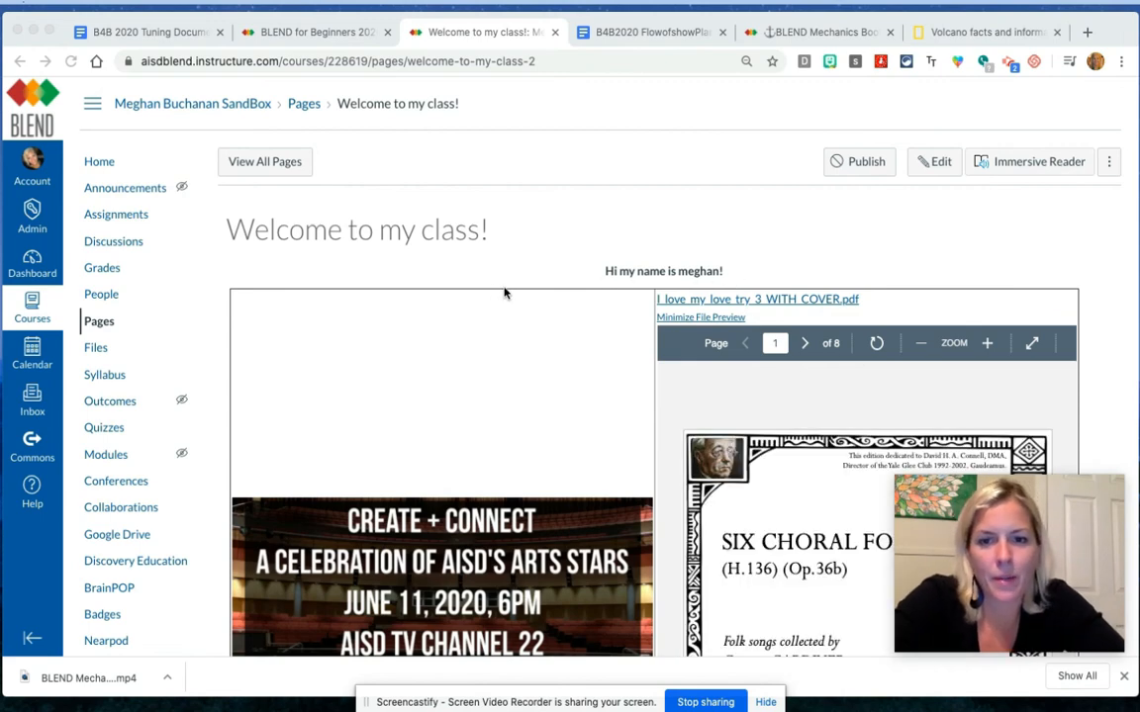
# - Review the saved page's table, checking the image, the PDF preview and the videos
pyautogui.scroll(-3, 504, 293)
pyautogui.scroll(-2, 503, 293)
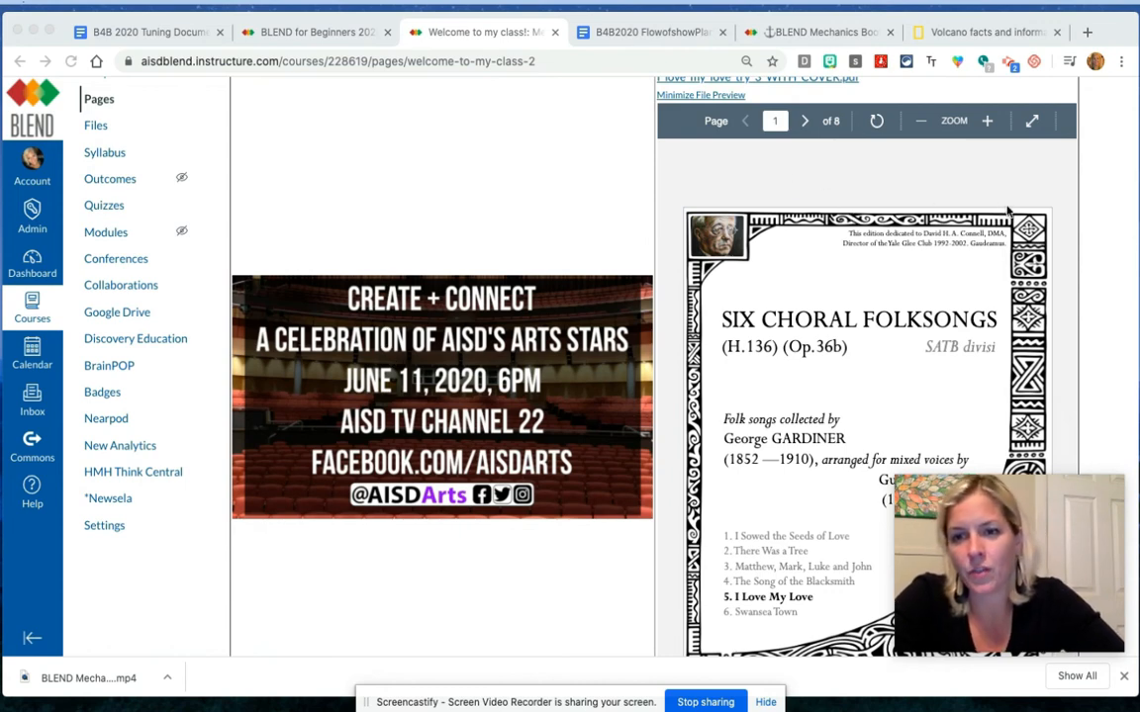
pyautogui.scroll(-5, 883, 273)
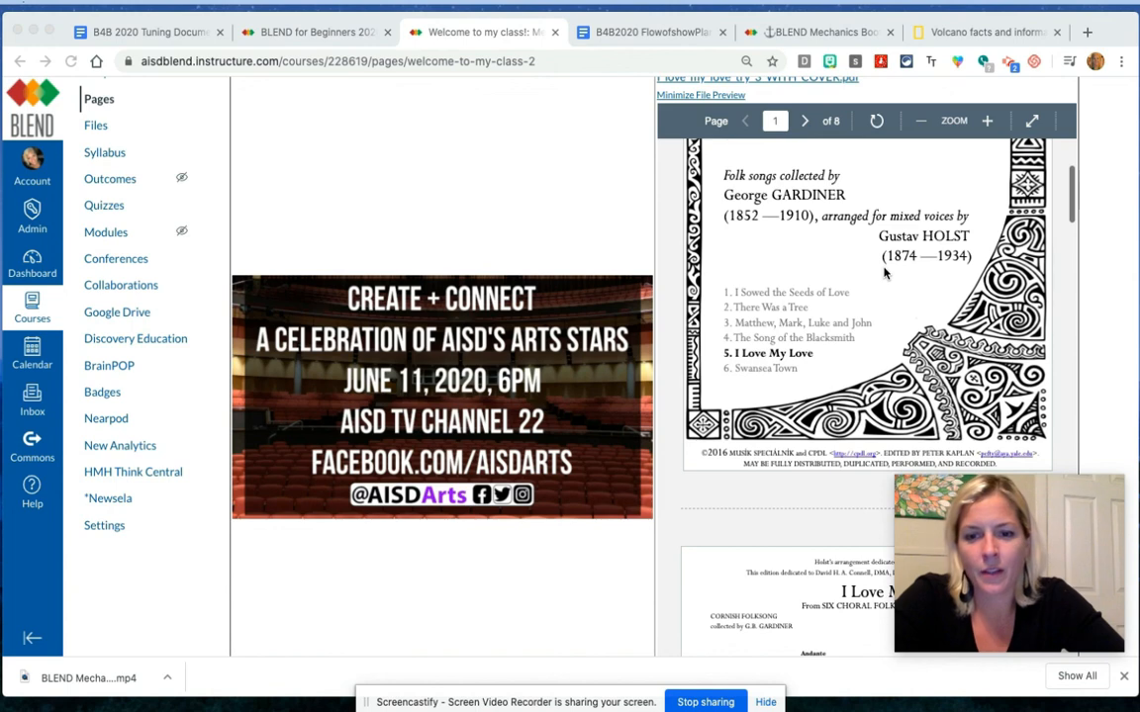
pyautogui.scroll(-10, 663, 544)
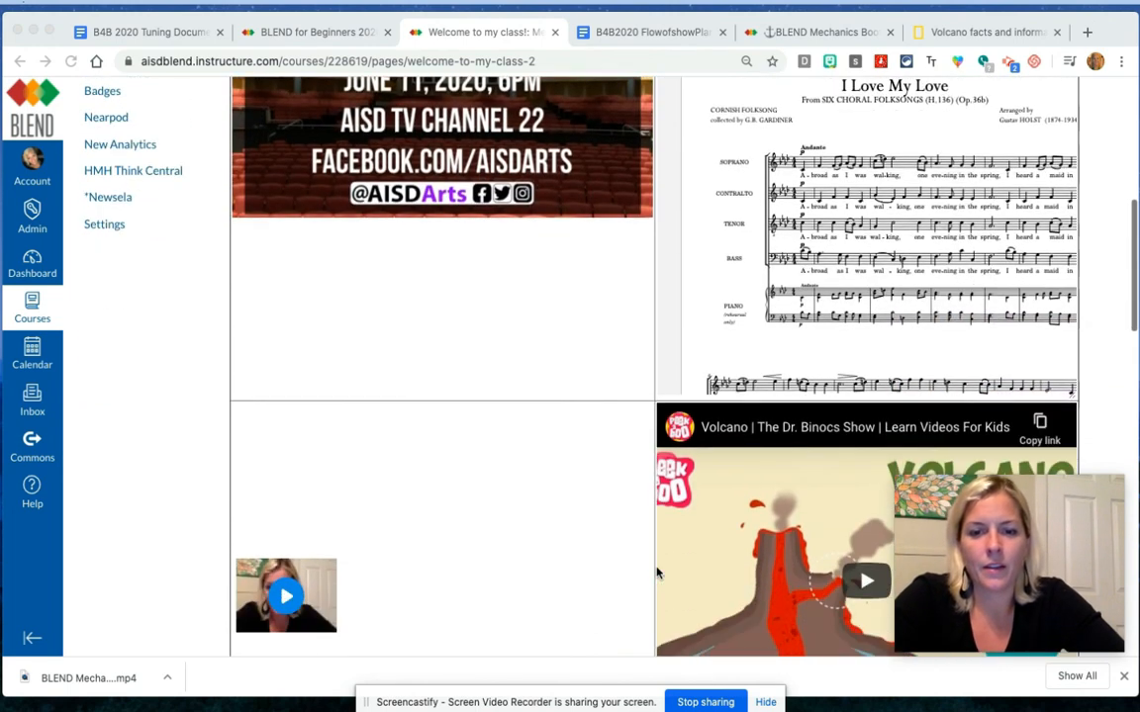